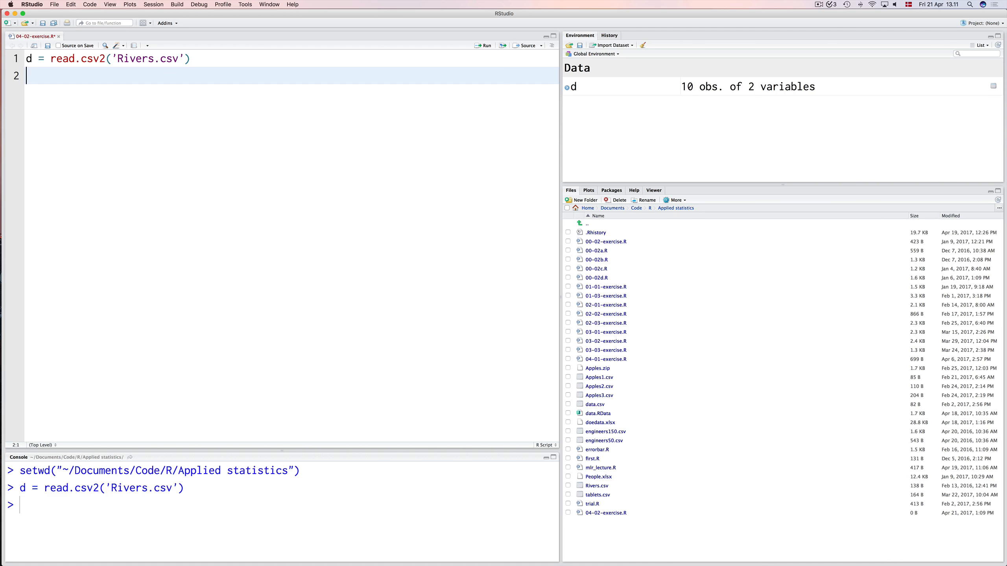
Add the comment "# sign test" to the script, one blank line below the read.csv2 line.
{"action": "key", "text": "Return"}
{"action": "type", "text": "# s"}
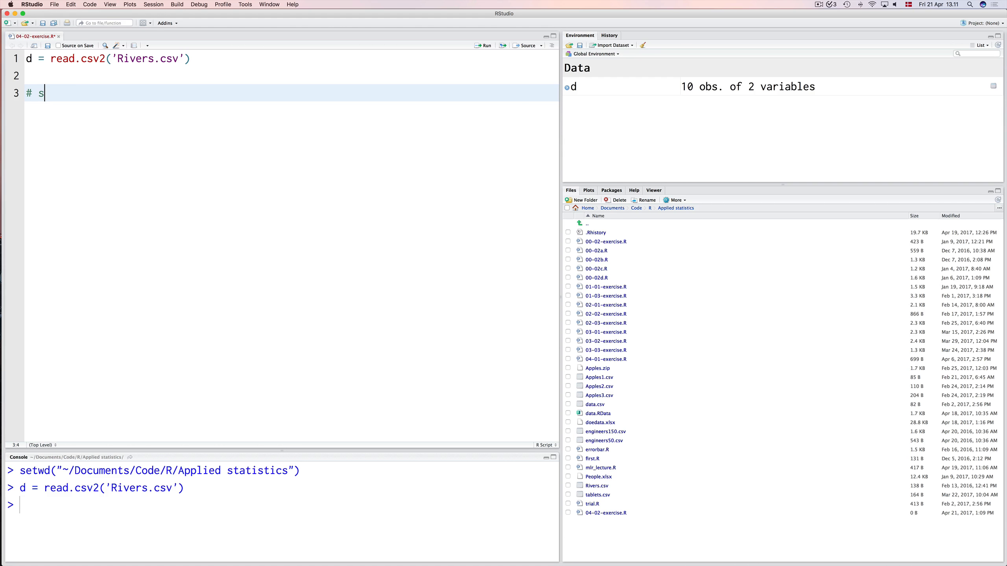
{"action": "type", "text": "ign test"}
{"action": "key", "text": "Return"}
Define the hypothesised median under the comment as med = 146, followed by a blank line.
{"action": "type", "text": "med "}
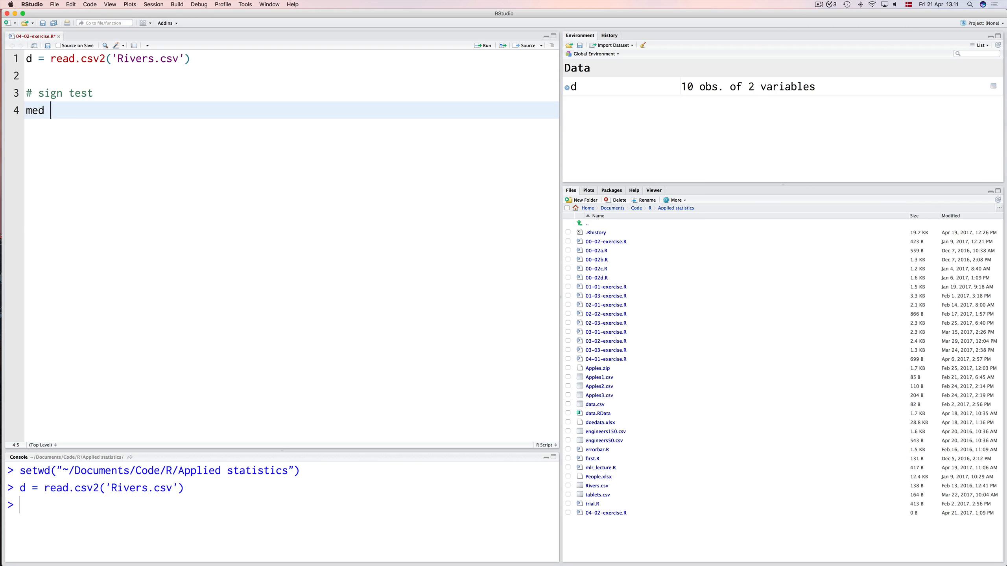
{"action": "type", "text": "= 142"}
{"action": "key", "text": "BackSpace"}
{"action": "type", "text": "6"}
{"action": "key", "text": "Return"}
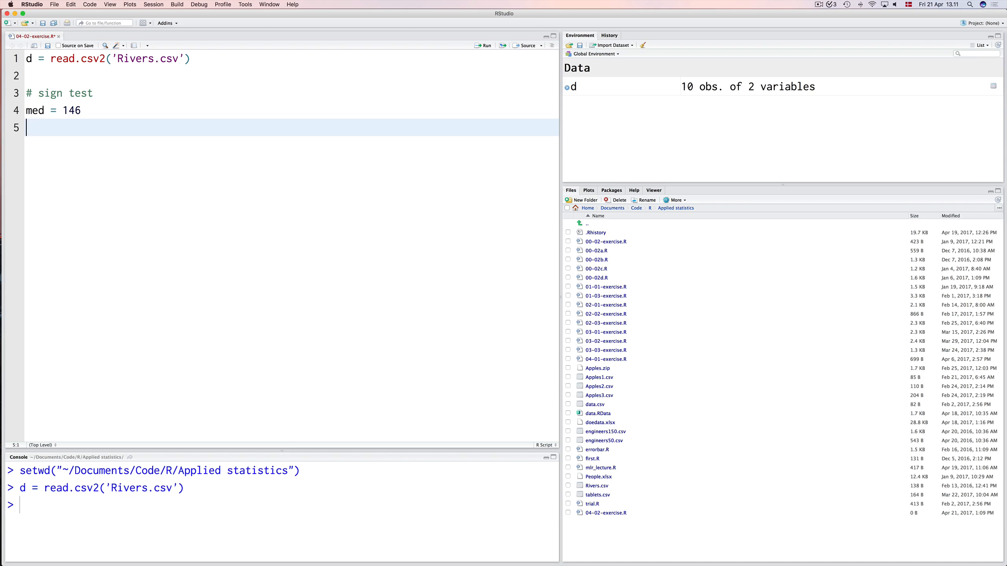
{"action": "key", "text": "Return"}
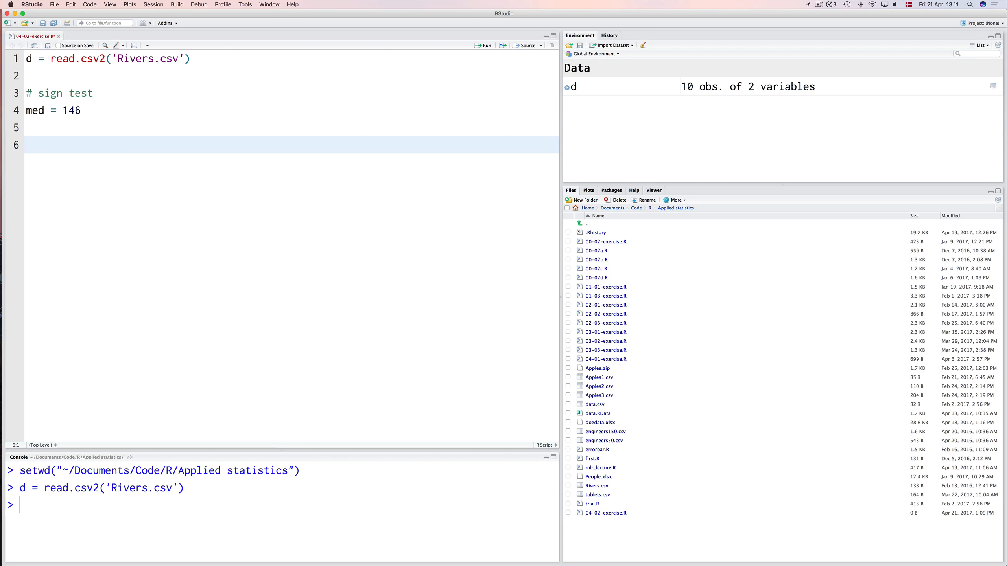
Write the comparison d$Ribe > 146 on line 6 and run it.
{"action": "type", "text": "d$"}
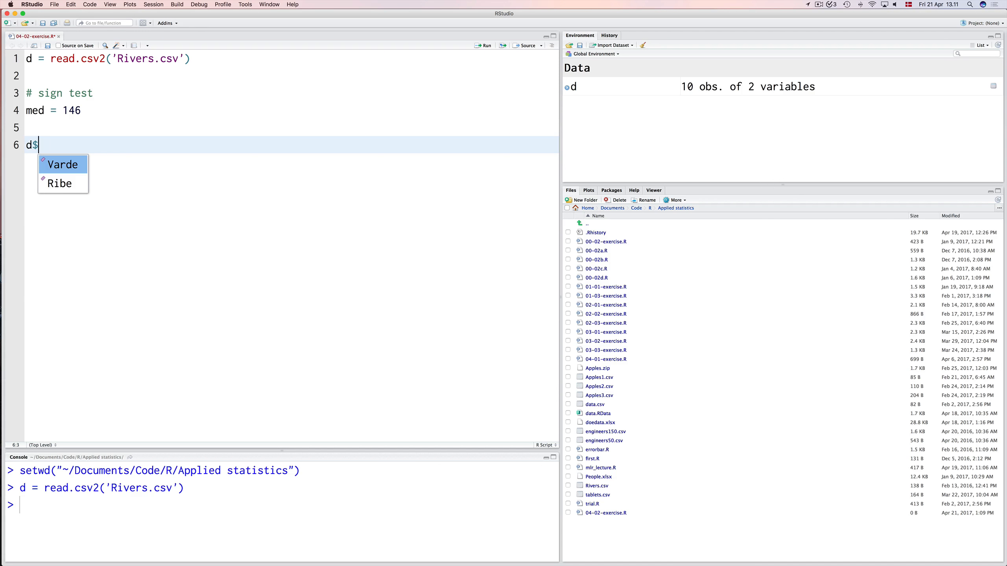
{"action": "key", "text": "Down"}
{"action": "key", "text": "Return"}
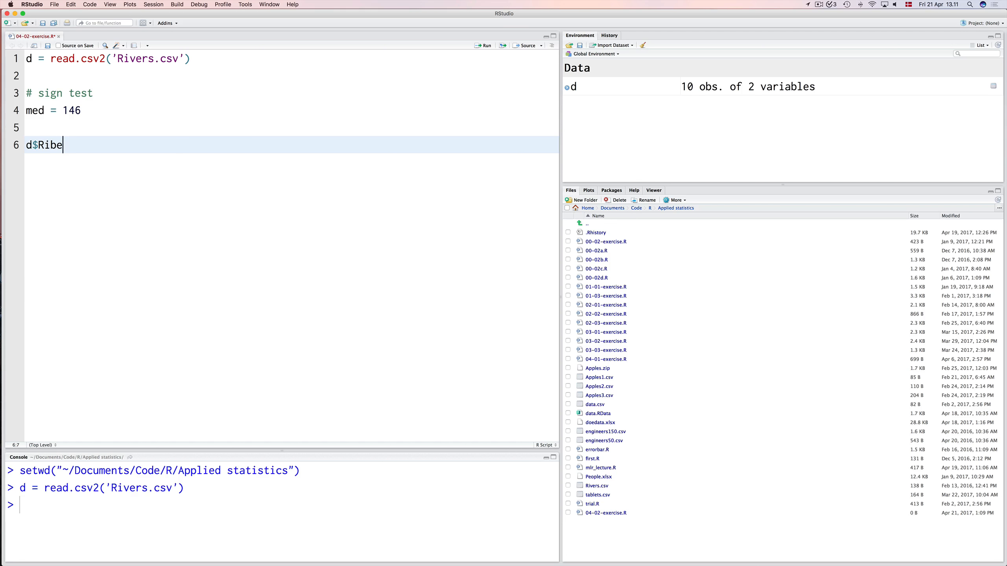
{"action": "key", "text": "Left"}
{"action": "key", "text": "Left"}
{"action": "key", "text": "Left"}
{"action": "key", "text": "Left"}
{"action": "key", "text": "Left"}
{"action": "key", "text": "Right"}
{"action": "key", "text": "Right"}
{"action": "key", "text": "Right"}
{"action": "key", "text": "Right"}
{"action": "key", "text": "Right"}
{"action": "type", "text": "> 146"}
{"action": "key", "text": "super+Return"}
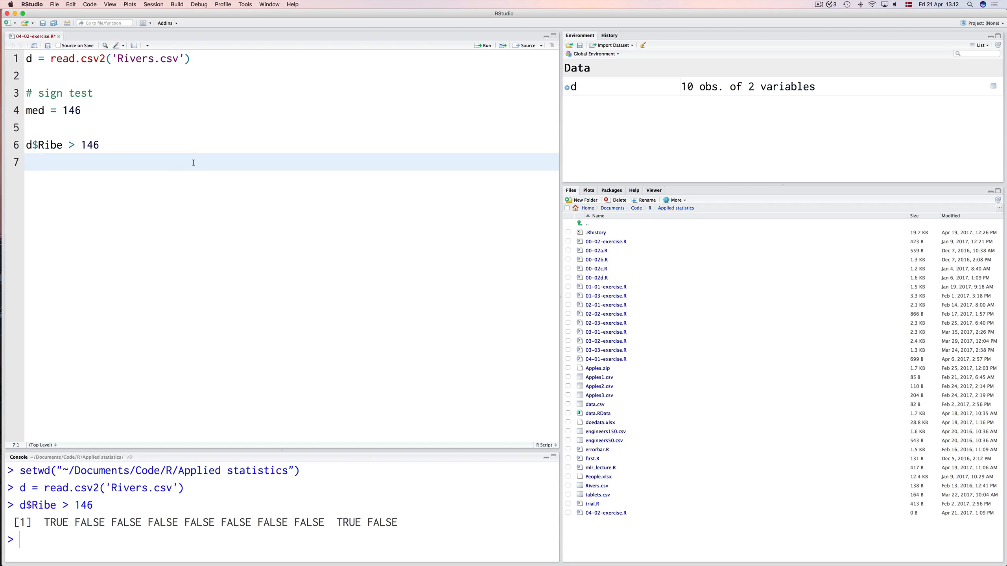
Wrap the d$Ribe > 146 comparison in sum() and run the line.
{"action": "key", "text": "Up"}
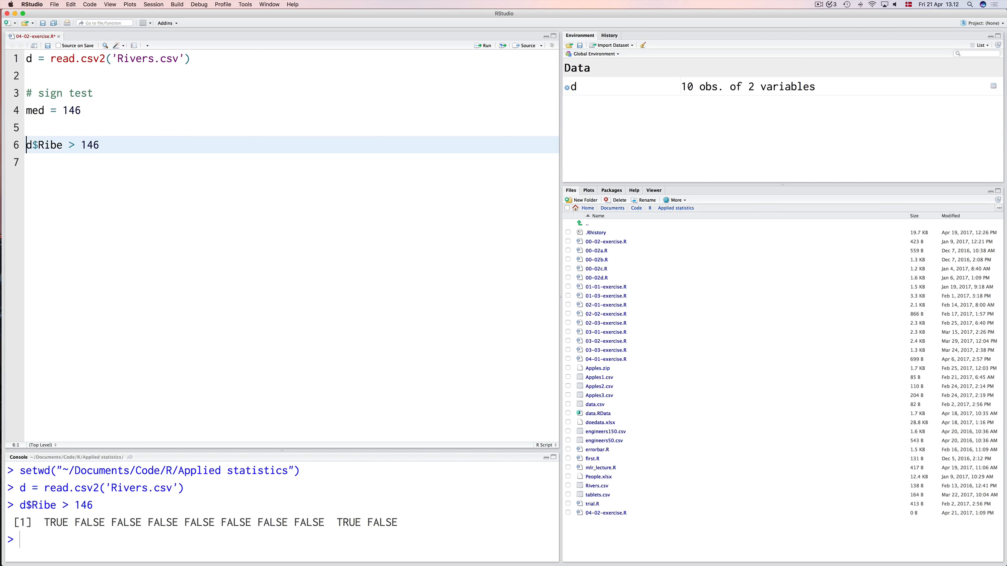
{"action": "type", "text": "sum("}
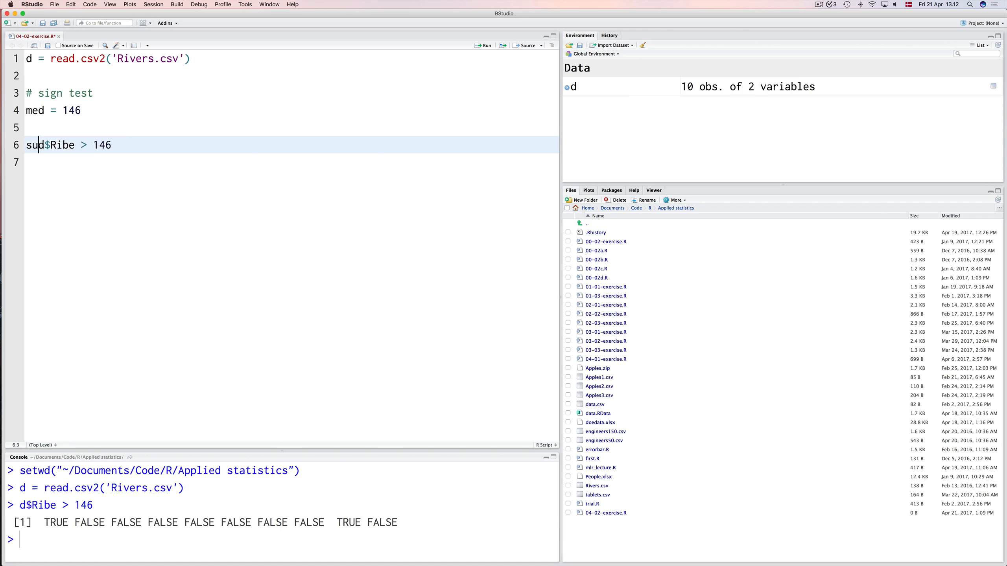
{"action": "key", "text": "super+Right"}
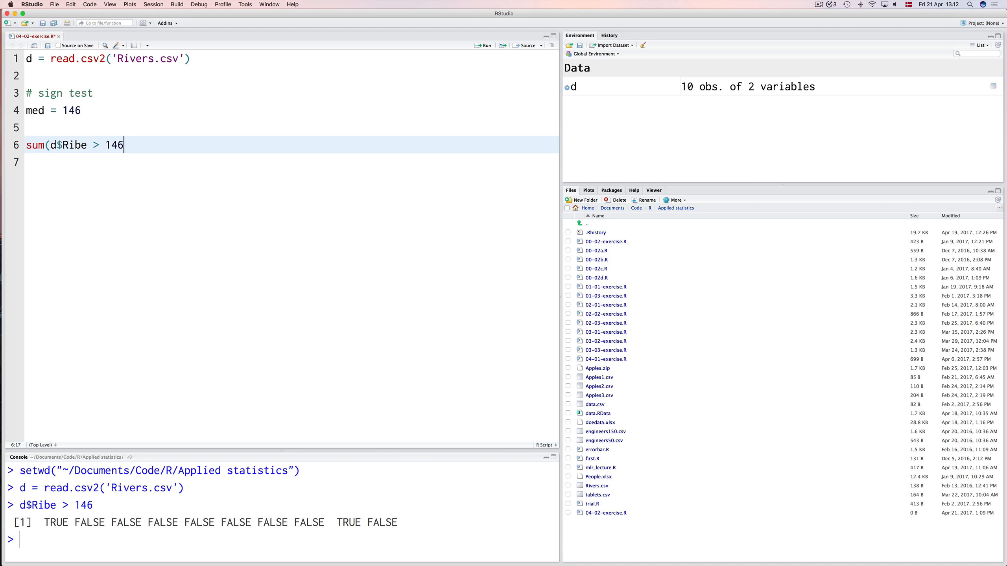
{"action": "type", "text": ")"}
{"action": "key", "text": "cmd+Return"}
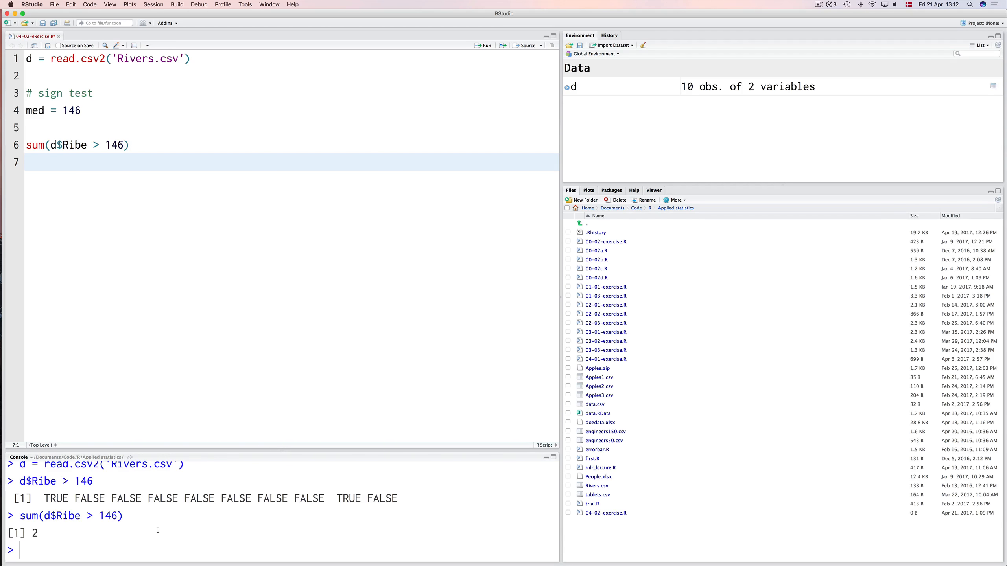
Assign the sum expression to s and define the sample size below it as n = 10.
{"action": "left_click", "coordinate": [134, 142]}
{"action": "key", "text": "cmd+Left"}
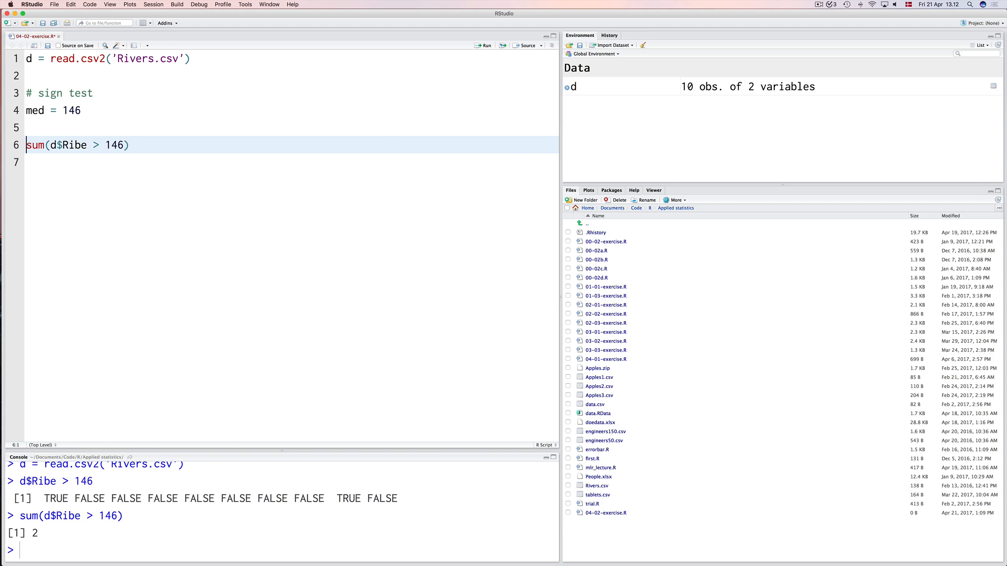
{"action": "type", "text": "s ="}
{"action": "key", "text": "Down"}
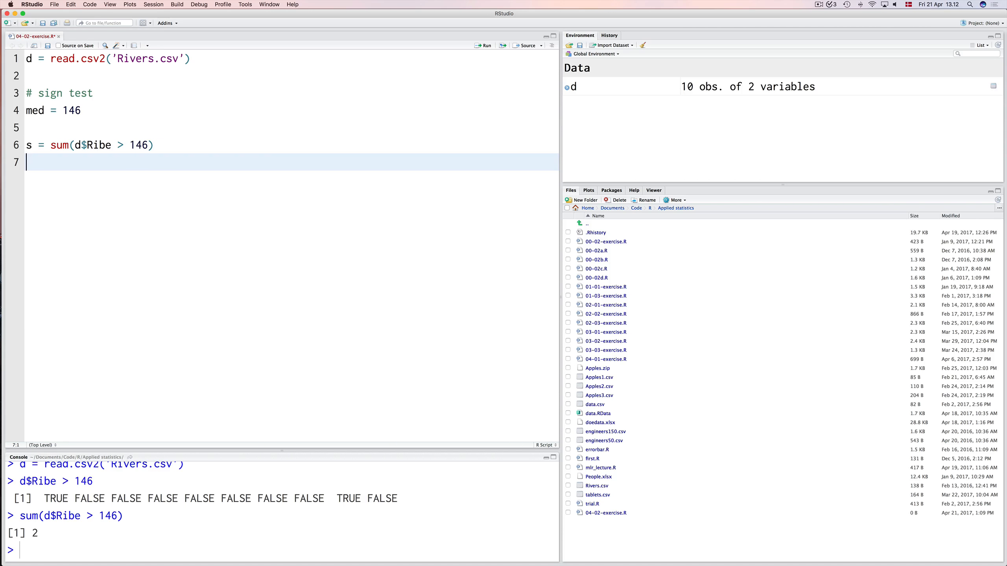
{"action": "type", "text": "n = 10"}
{"action": "key", "text": "Return"}
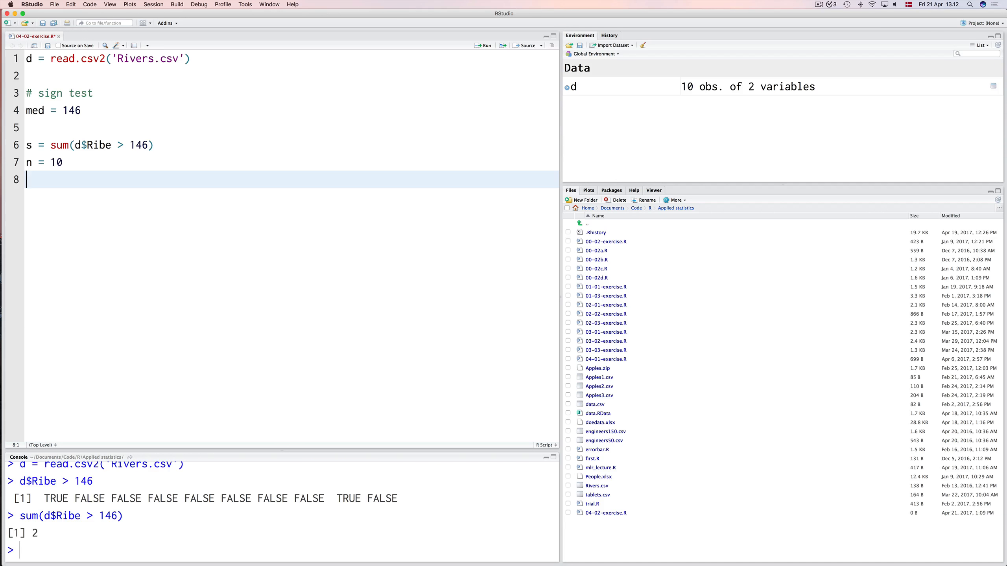
Add the call binom.test(s, n) below the n definition and run it.
{"action": "type", "text": "bino"}
{"action": "key", "text": "Down"}
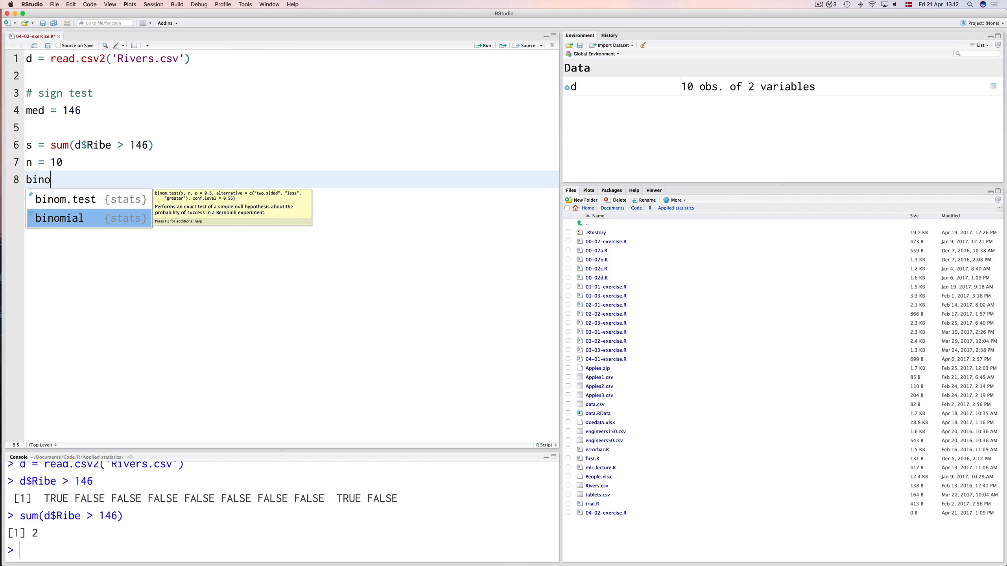
{"action": "key", "text": "Up"}
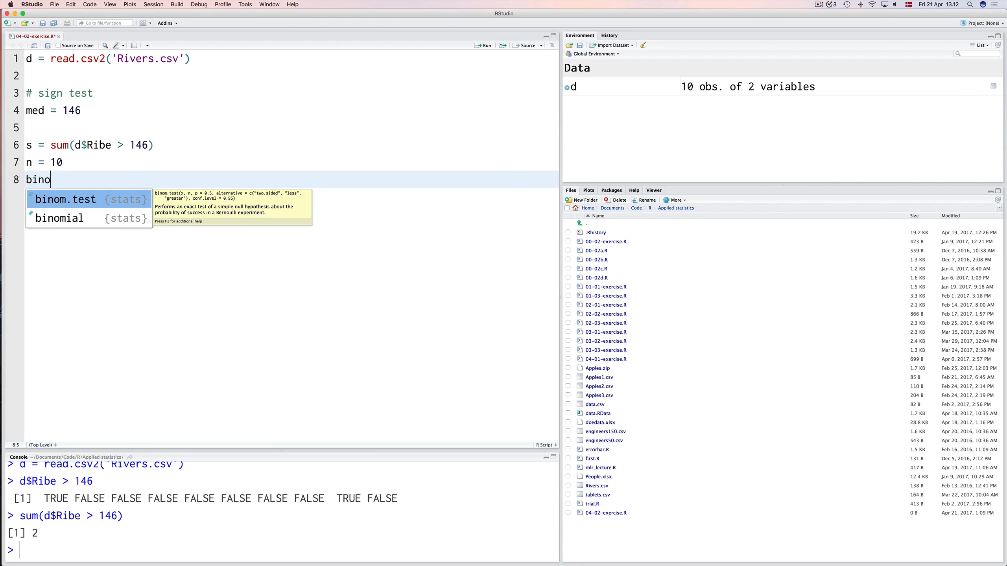
{"action": "key", "text": "Return"}
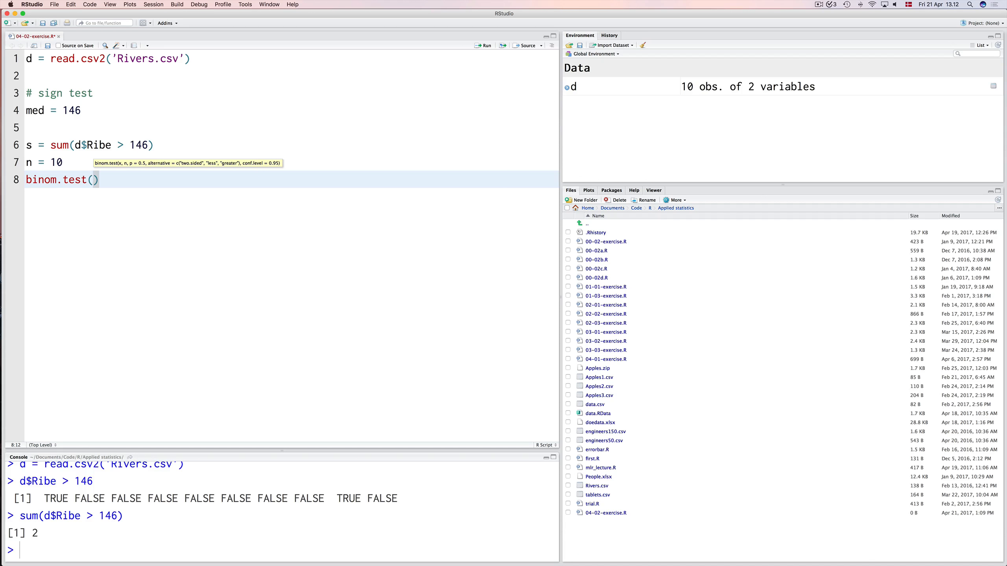
{"action": "type", "text": "s, n"}
{"action": "key", "text": "super+Return"}
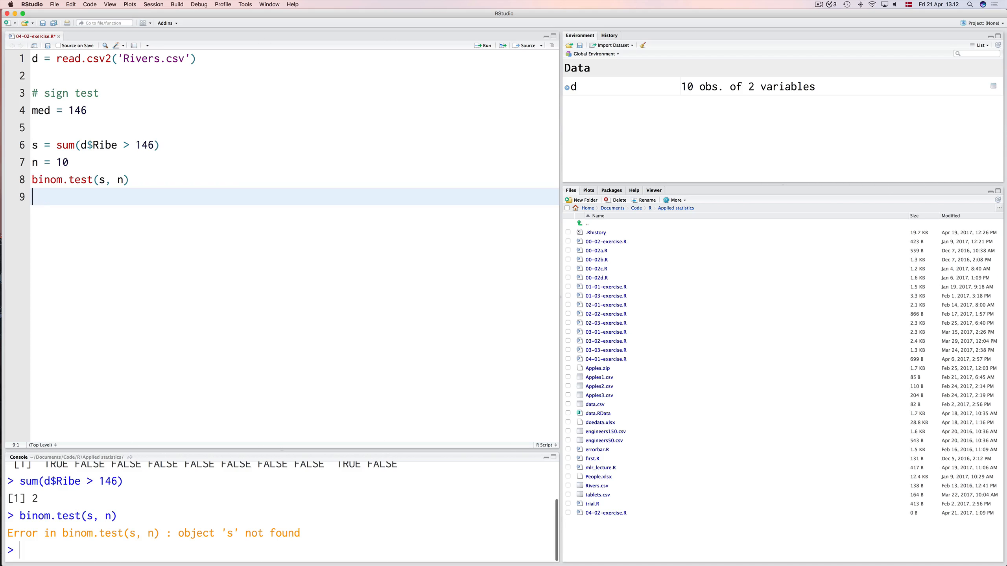
Run the s, n and binom.test(s, n) lines in order, and enlarge the console to show more output.
{"action": "left_click", "coordinate": [129, 138]}
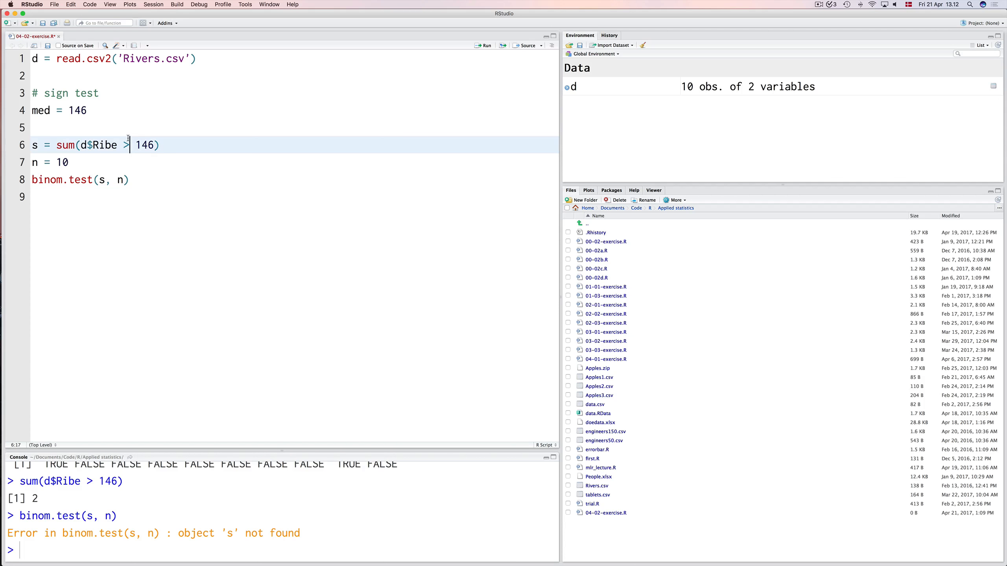
{"action": "key", "text": "super+Return"}
{"action": "key", "text": "super+Return"}
{"action": "key", "text": "super+Return"}
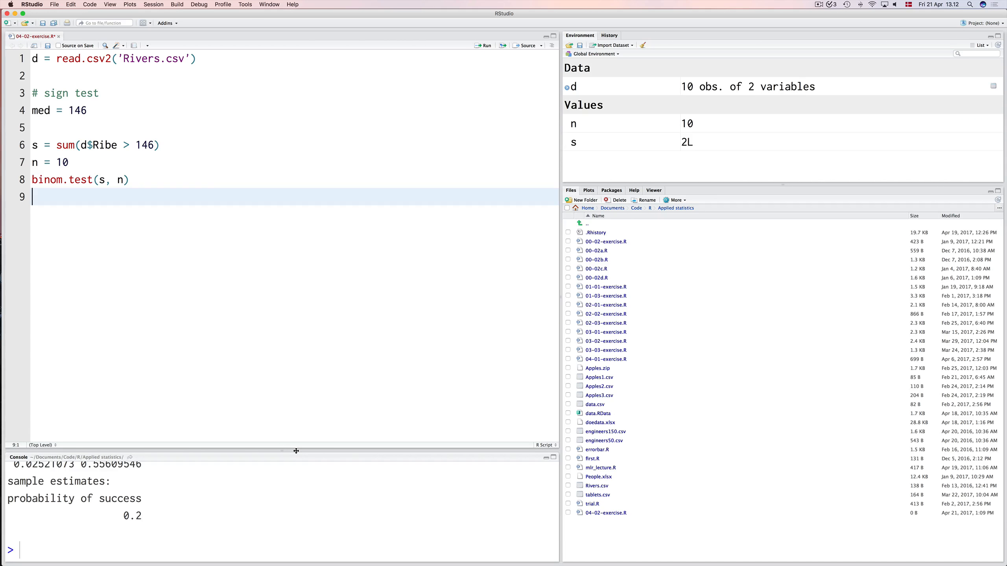
{"action": "left_click_drag", "start_coordinate": [296, 451], "coordinate": [288, 372]}
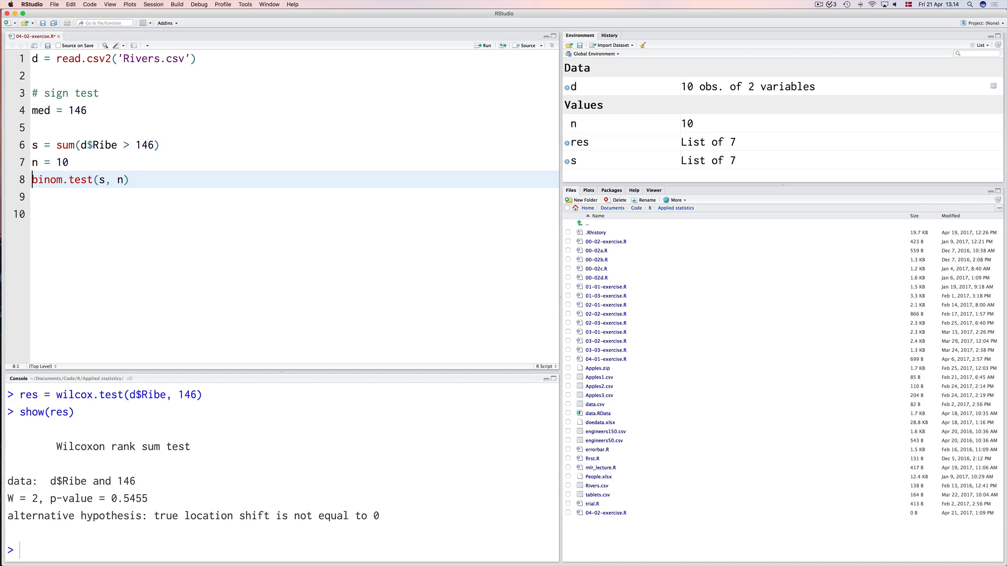
Duplicate the binom.test(s, n) line below itself, add alternative = 'less' to the copy, and run it.
{"action": "key", "text": "shift+Down"}
{"action": "key", "text": "super+c"}
{"action": "key", "text": "Down"}
{"action": "key", "text": "Up"}
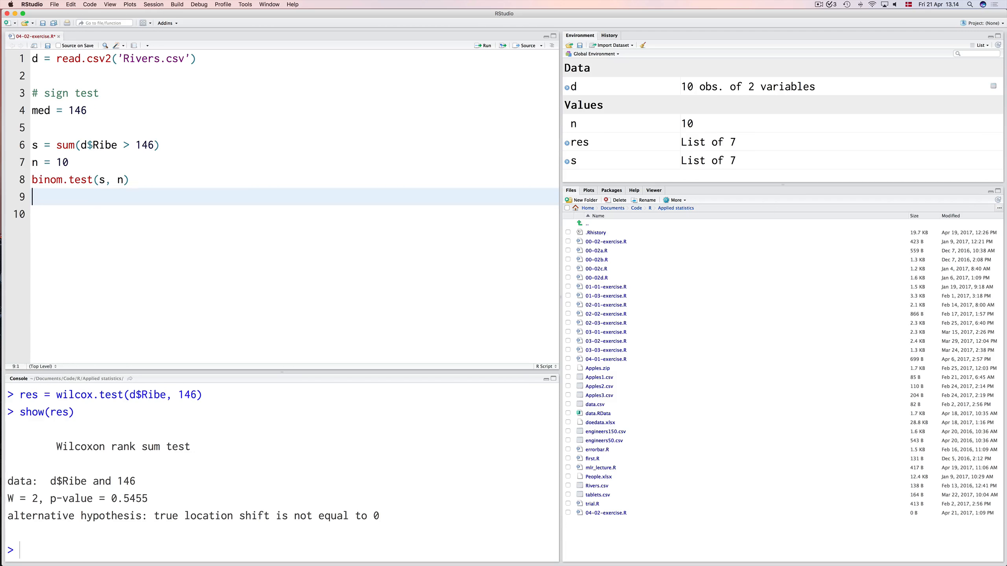
{"action": "key", "text": "super+v"}
{"action": "key", "text": "Left"}
{"action": "key", "text": "Left"}
{"action": "type", "text": ", alternative = "}
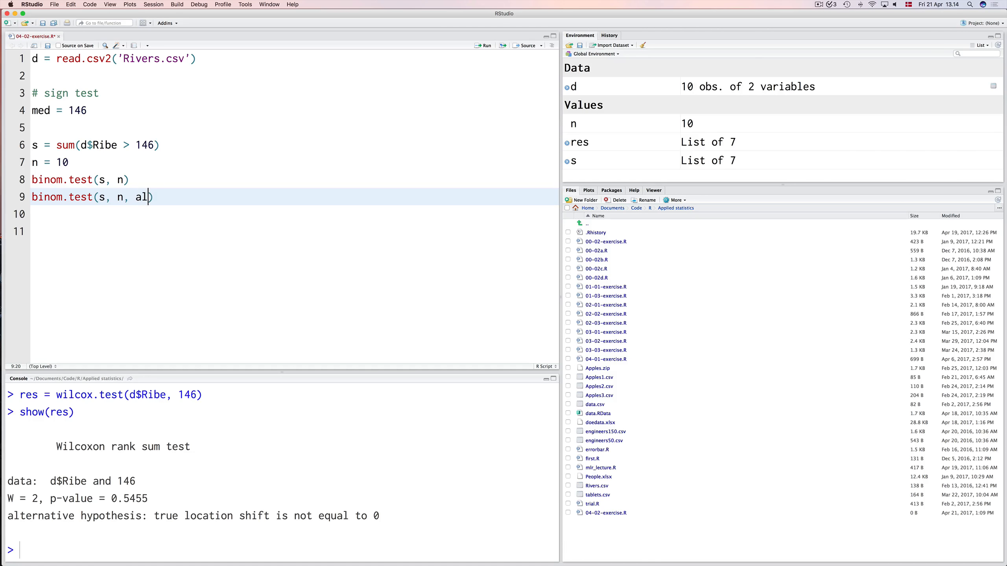
{"action": "type", "text": "'less"}
{"action": "key", "text": "super+Return"}
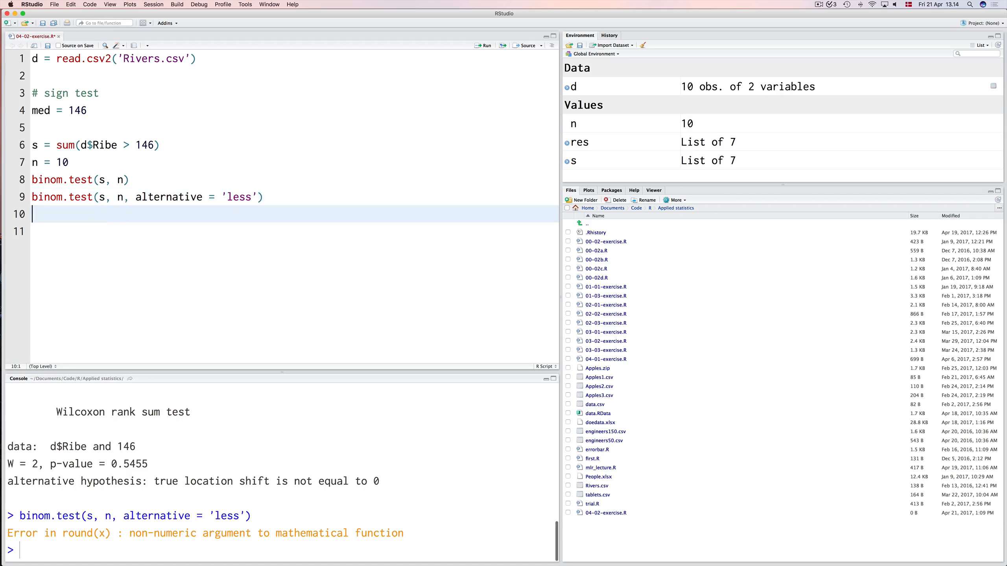
Rerun the script from the s assignment through the binomial test with alternative = 'less'.
{"action": "key", "text": "Up"}
{"action": "key", "text": "Up"}
{"action": "key", "text": "Up"}
{"action": "key", "text": "Up"}
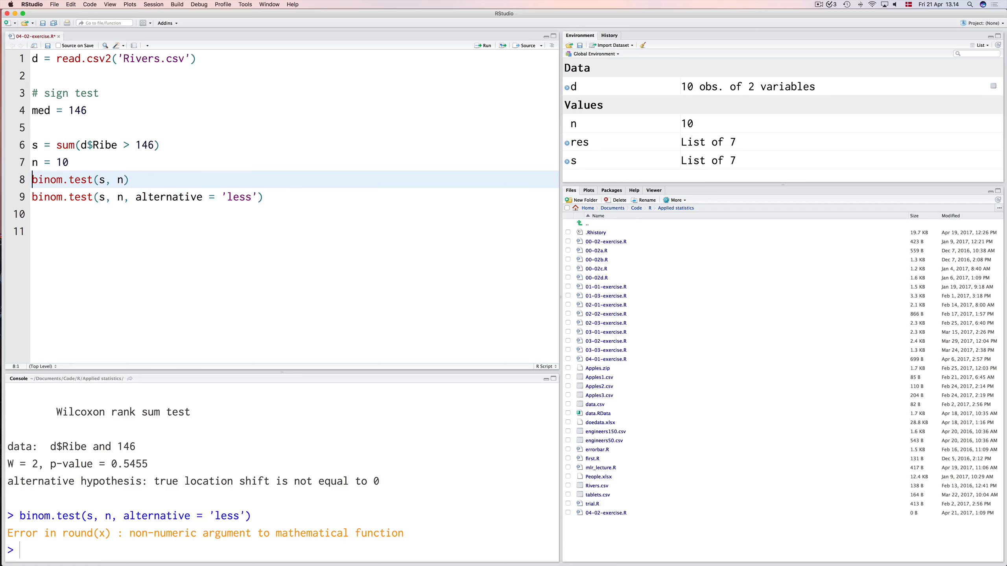
{"action": "key", "text": "super+Return"}
{"action": "key", "text": "super+Return"}
{"action": "key", "text": "super+Return"}
{"action": "key", "text": "super+Return"}
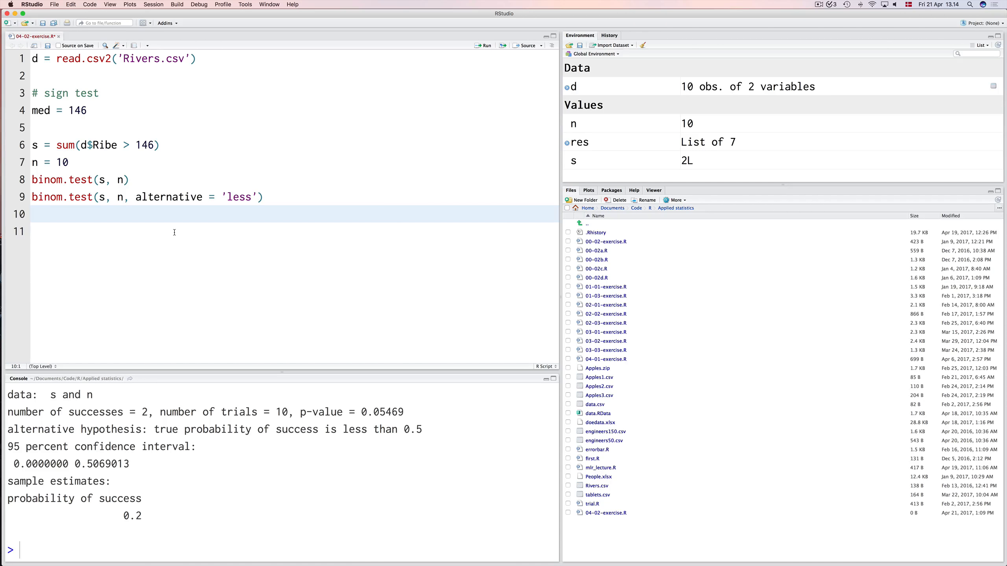
Duplicate the one-sided binomial test line, change the copy's alternative to 'greater', and run it.
{"action": "left_click", "coordinate": [164, 197]}
{"action": "key", "text": "super+Return"}
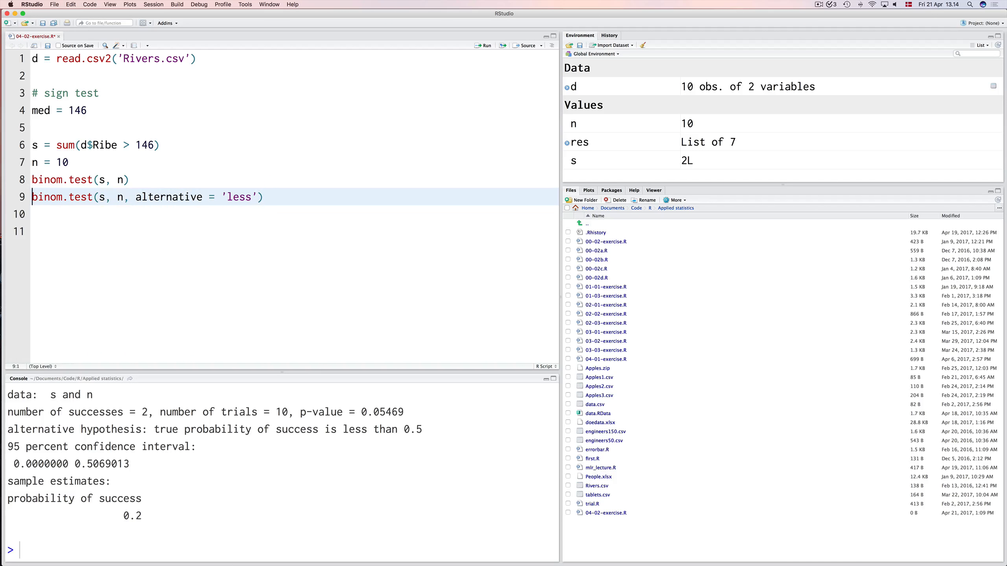
{"action": "key", "text": "Up"}
{"action": "key", "text": "super+v"}
{"action": "key", "text": "Left"}
{"action": "key", "text": "Left"}
{"action": "key", "text": "Left"}
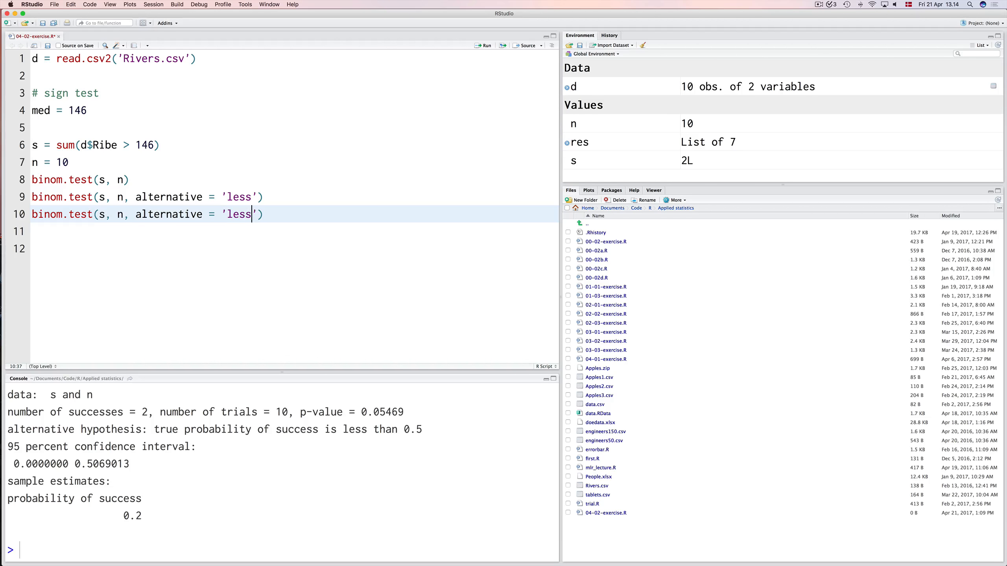
{"action": "key", "text": "alt+shift+Left"}
{"action": "type", "text": "greater"}
{"action": "key", "text": "super+Return"}
Add wilcox.test(d$Ribe, mu = 146) on line 12 below the binomial tests and run it.
{"action": "left_click", "coordinate": [191, 259]}
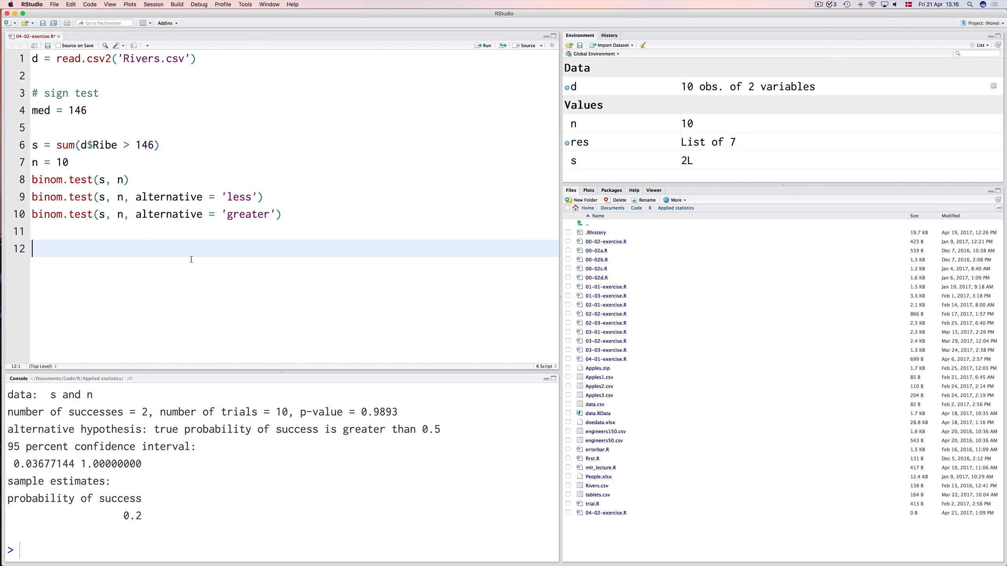
{"action": "type", "text": "wilcox"}
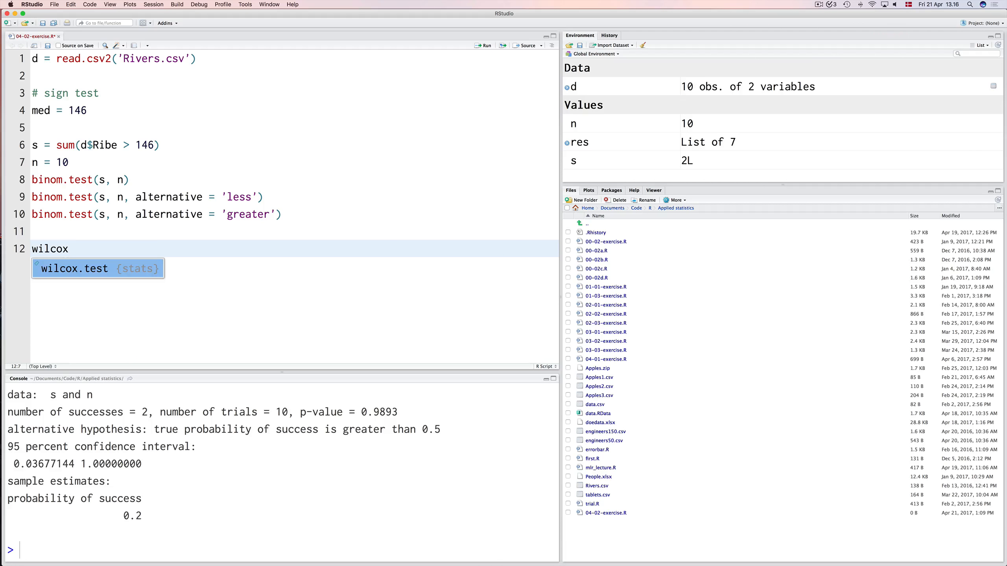
{"action": "key", "text": "Tab"}
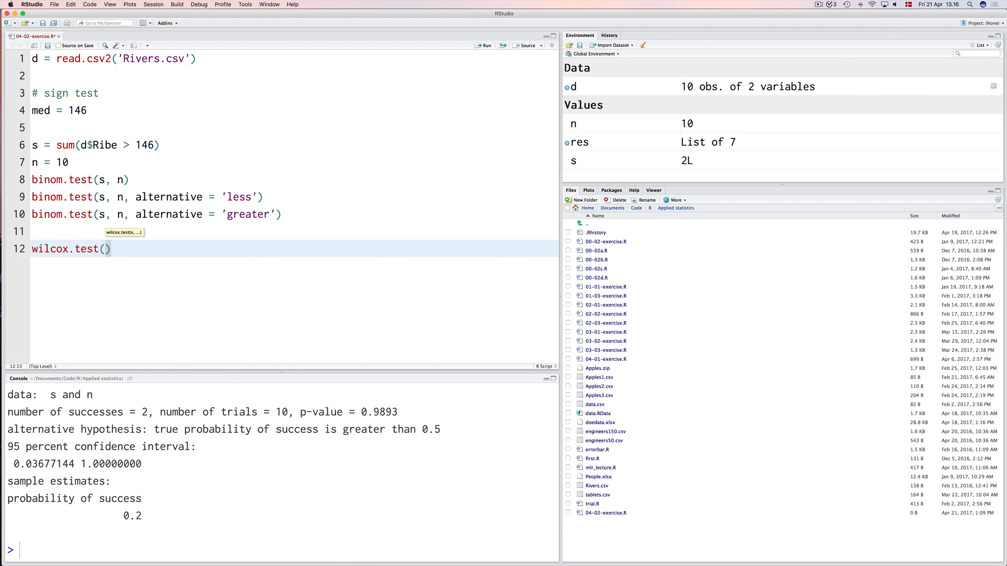
{"action": "type", "text": "d$"}
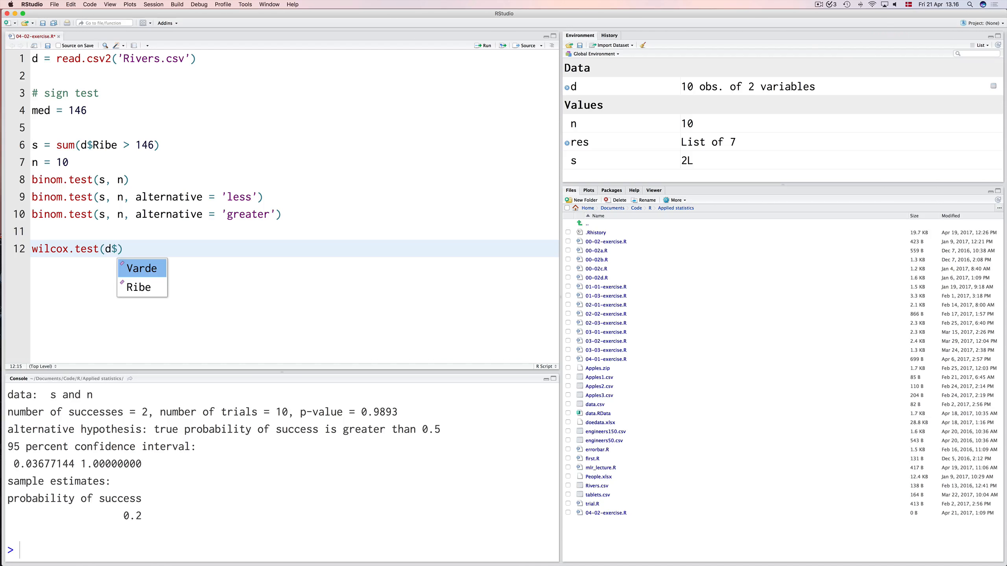
{"action": "key", "text": "Down"}
{"action": "key", "text": "Return"}
{"action": "type", "text": ", mu ="}
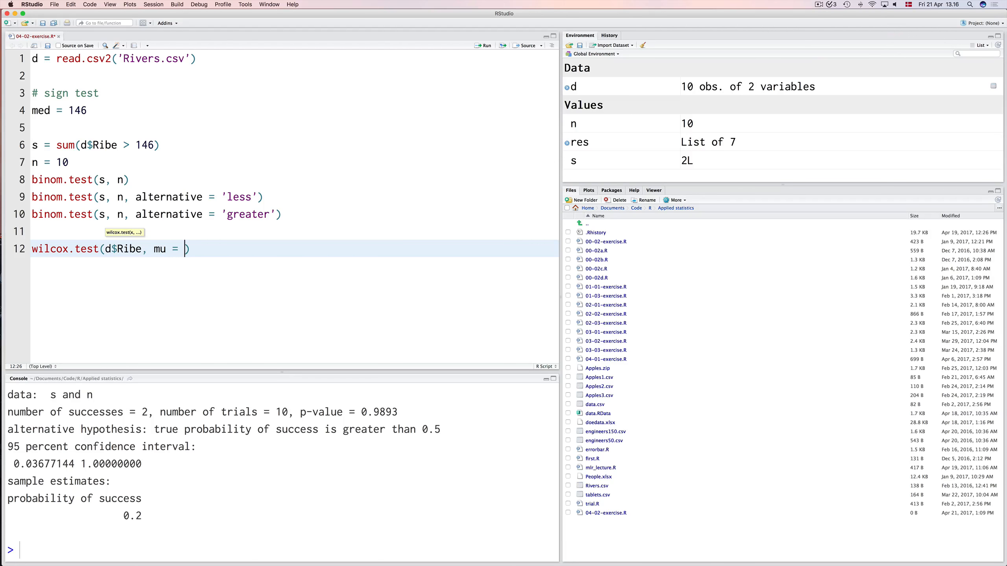
{"action": "type", "text": " 146"}
{"action": "key", "text": "super+Return"}
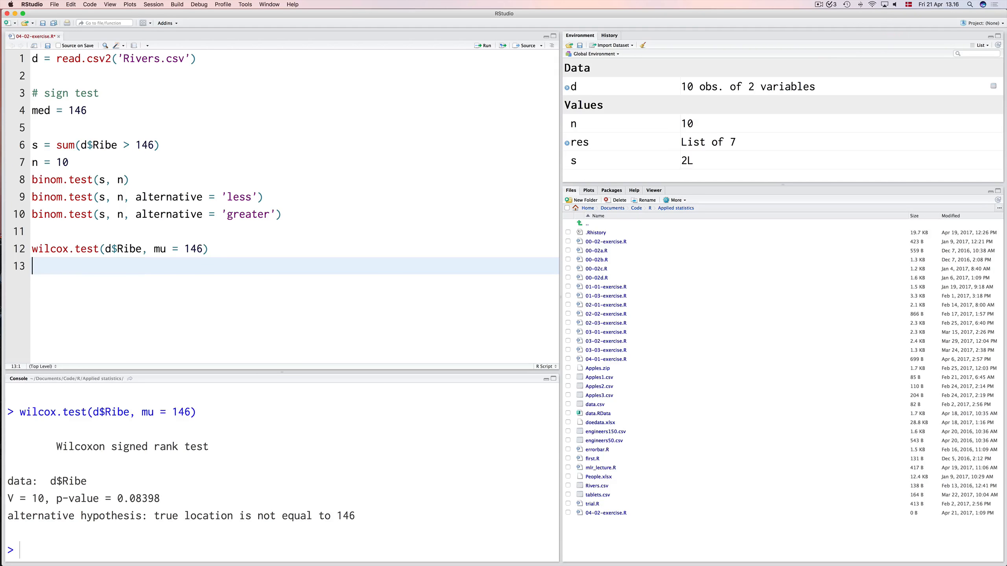
Duplicate the wilcox.test(d$Ribe, mu = 146) line below itself and add alternative = 'less' to the copy.
{"action": "key", "text": "shift+Up"}
{"action": "key", "text": "super+c"}
{"action": "key", "text": "Down"}
{"action": "key", "text": "Up"}
{"action": "key", "text": "Down"}
{"action": "key", "text": "super+v"}
{"action": "key", "text": "Left"}
{"action": "key", "text": "Left"}
{"action": "type", "text": ", alter"}
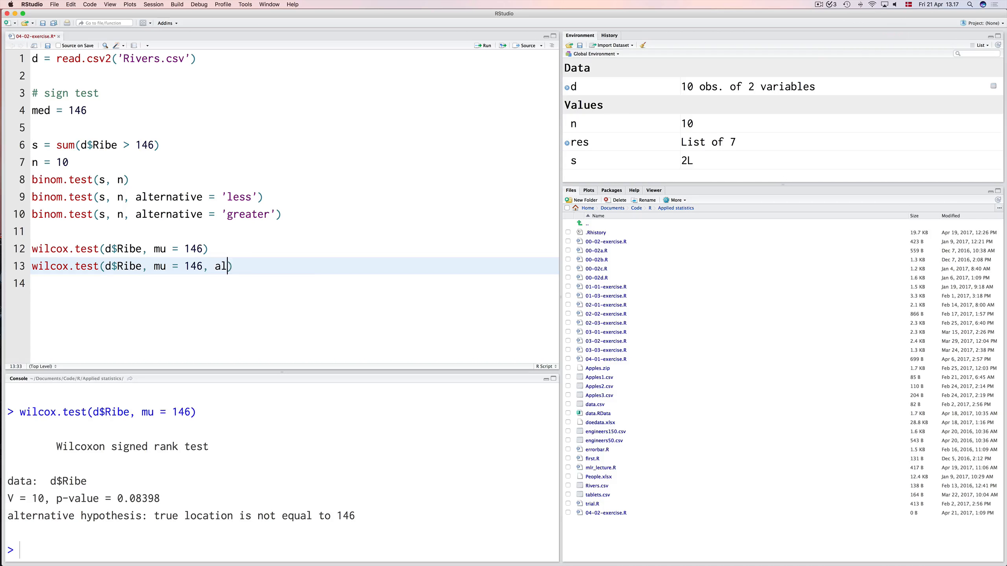
{"action": "key", "text": "Tab"}
{"action": "type", "text": "'less"}
Run the one-sided Wilcoxon test with alternative = 'less' on line 13.
{"action": "key", "text": "Up"}
{"action": "key", "text": "Down"}
{"action": "key", "text": "super+Left"}
{"action": "key", "text": "shift+Down"}
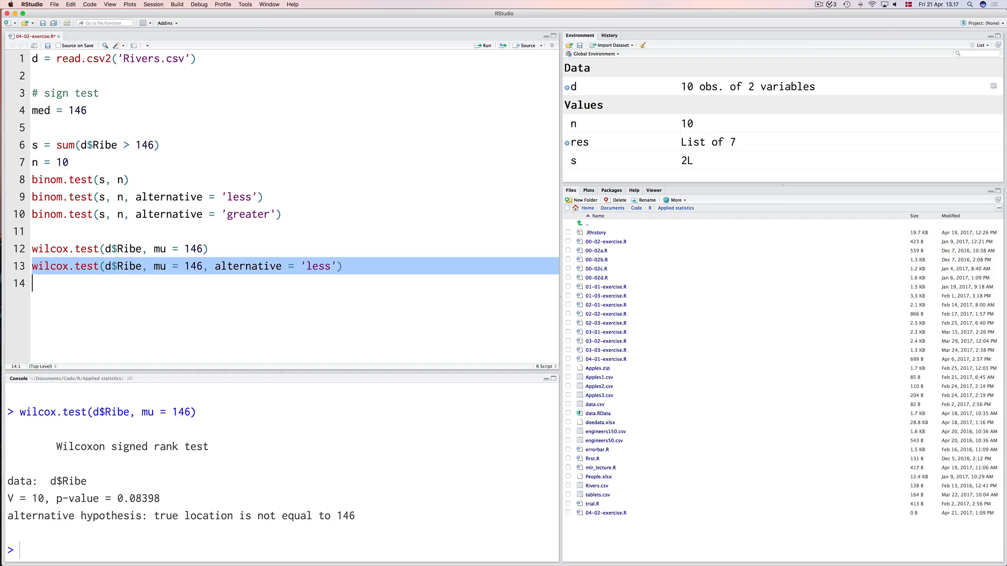
{"action": "key", "text": "super+Return"}
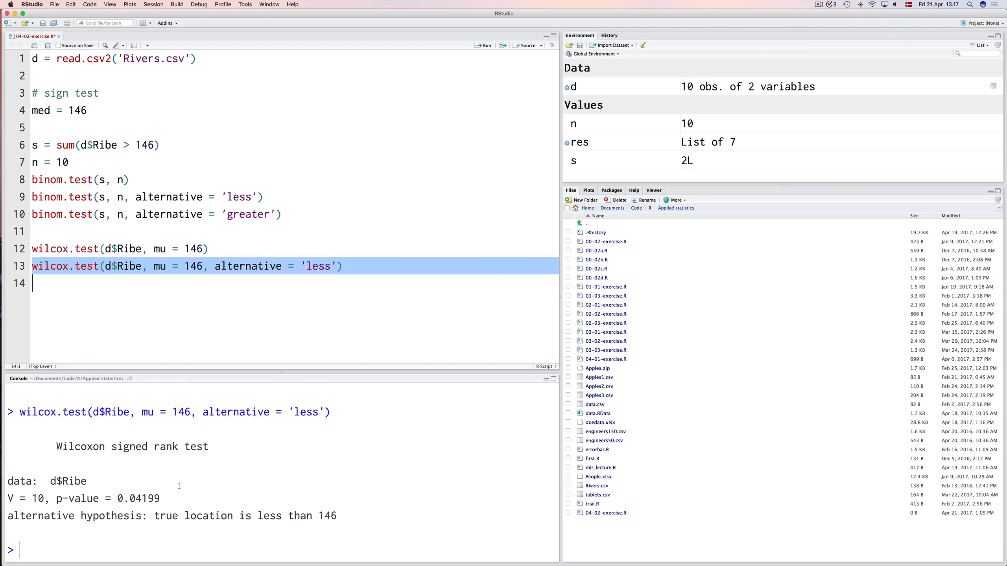
{"action": "scroll", "coordinate": [180, 485], "scroll_direction": "up", "scroll_amount": 1}
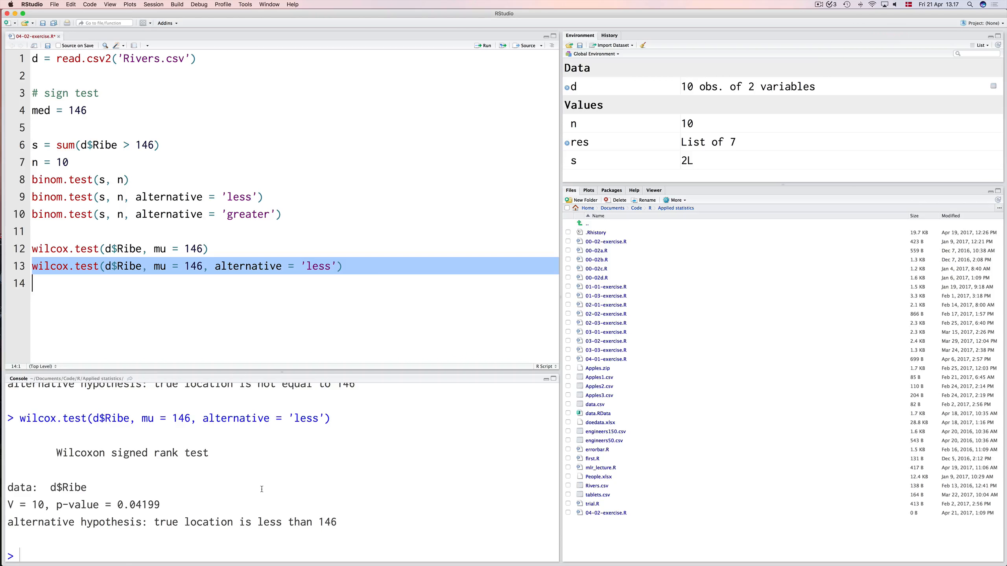
Duplicate the one-sided wilcox.test line, change the copy's alternative to 'greater', and run it.
{"action": "left_click", "coordinate": [376, 265]}
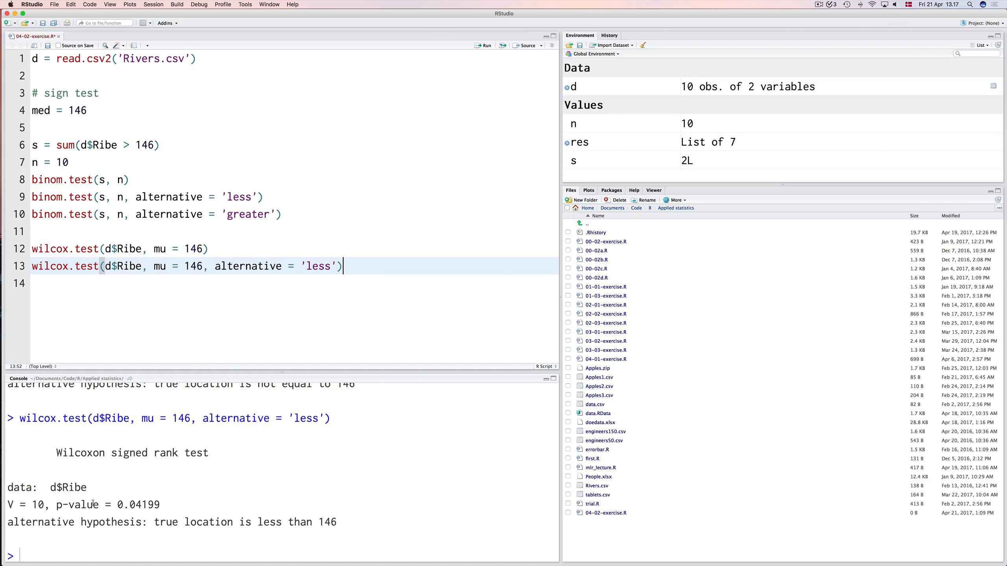
{"action": "left_click", "coordinate": [283, 241]}
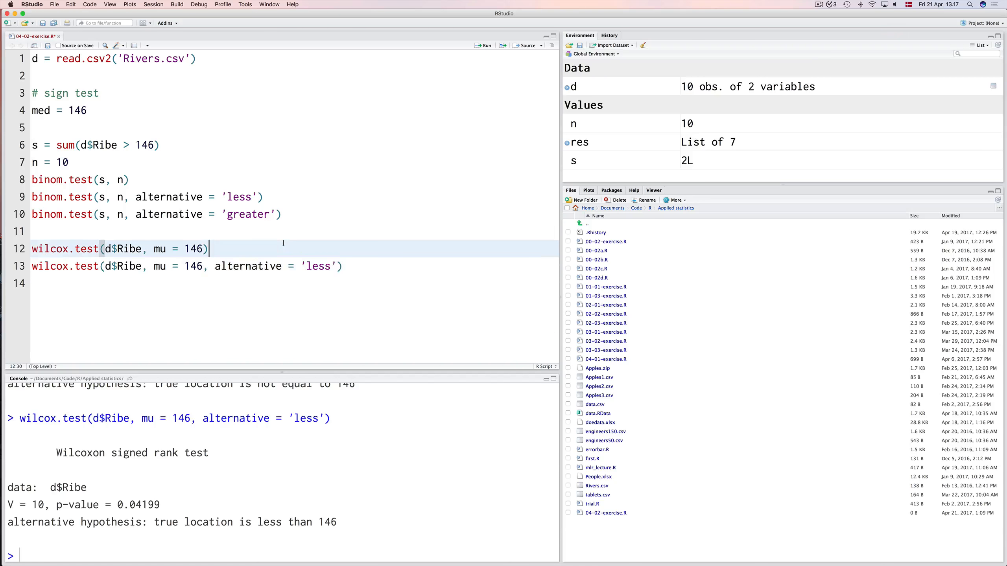
{"action": "key", "text": "Right"}
{"action": "key", "text": "shift+Down"}
{"action": "key", "text": "super+v"}
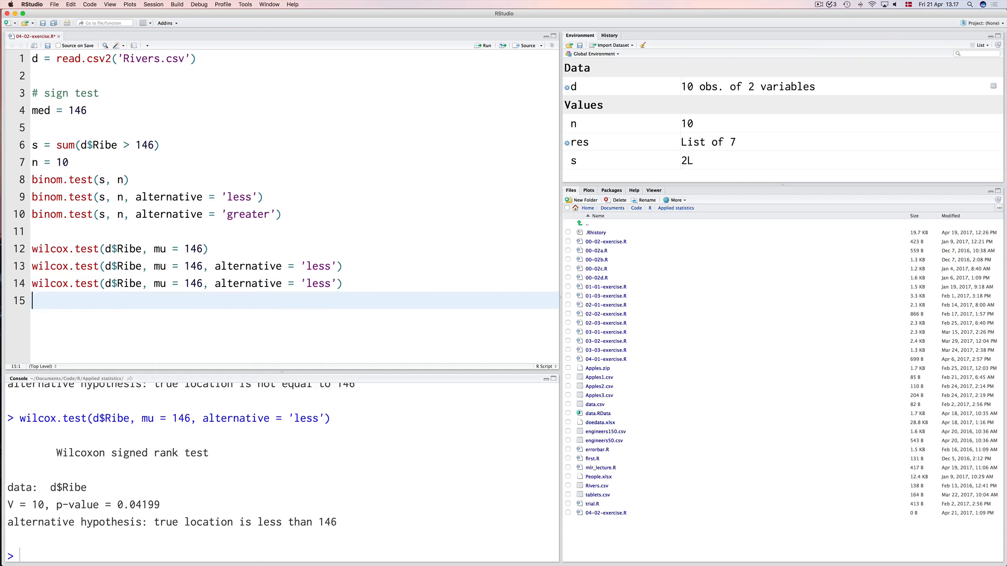
{"action": "key", "text": "Left"}
{"action": "key", "text": "Left"}
{"action": "key", "text": "Left"}
{"action": "key", "text": "alt+shift+Left"}
{"action": "type", "text": "greater"}
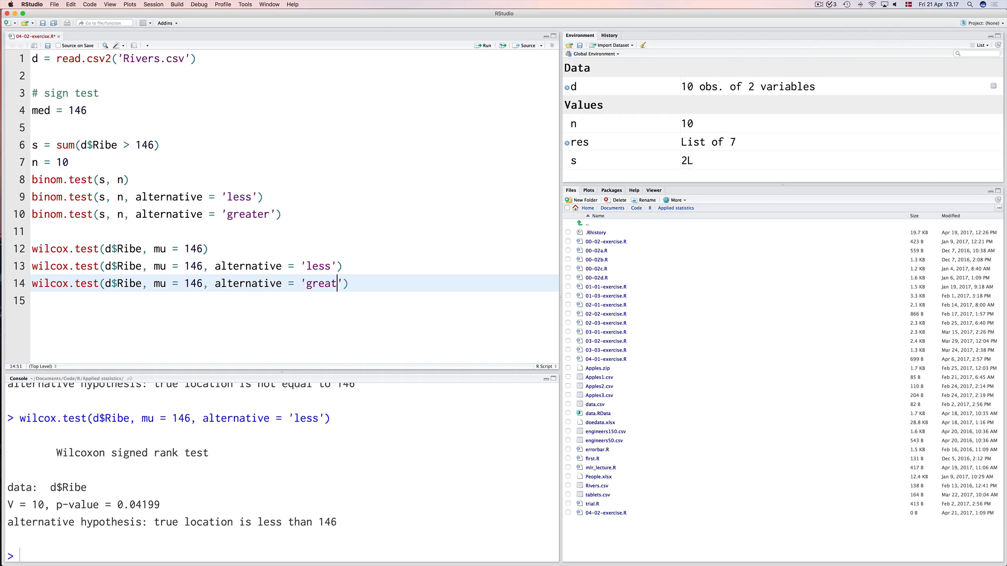
{"action": "key", "text": "super+Return"}
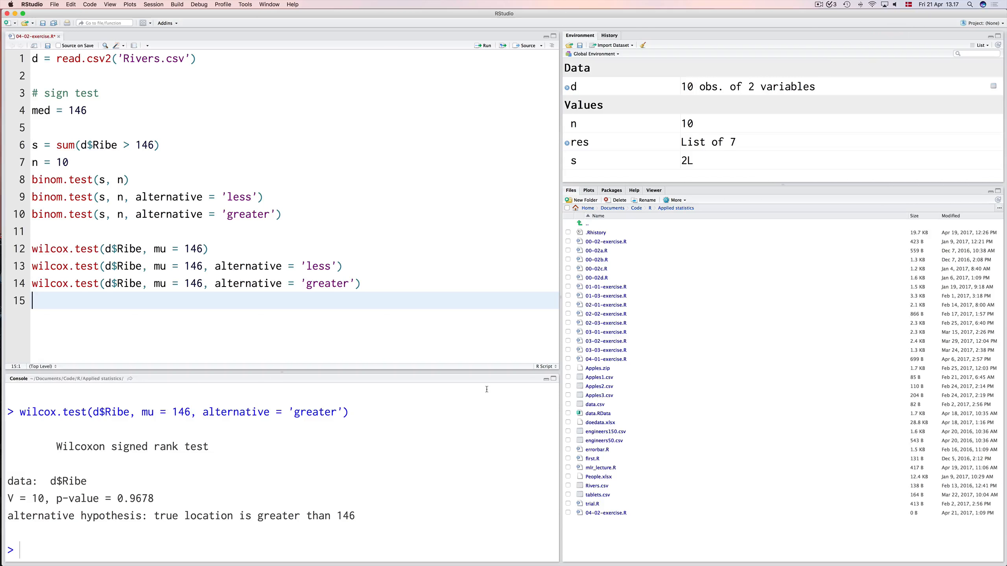
Add the two-sample test wilcox.test(d$Ribe, d$Varde) on line 16, separated by a blank line, and run it.
{"action": "key", "text": "Return"}
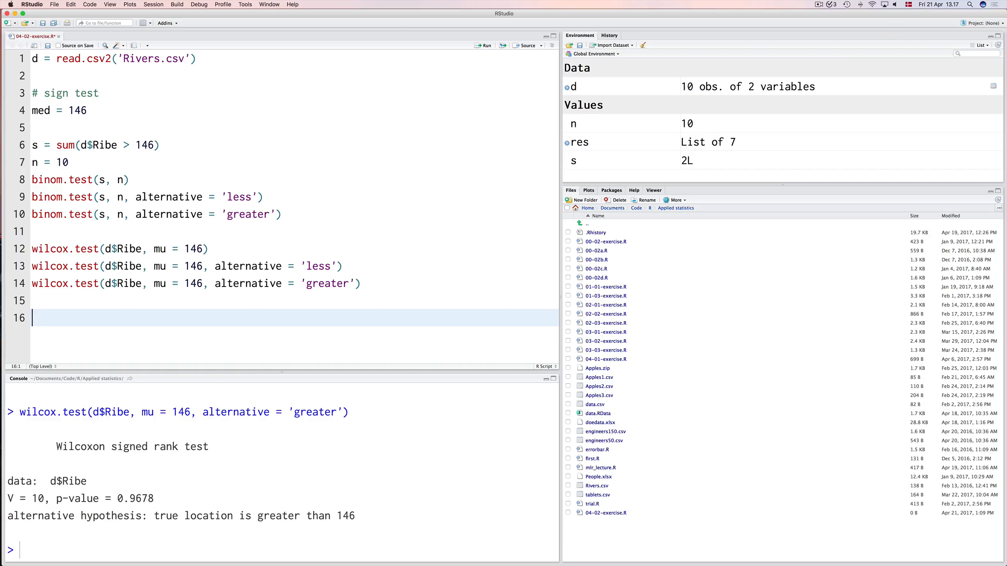
{"action": "type", "text": "wilco"}
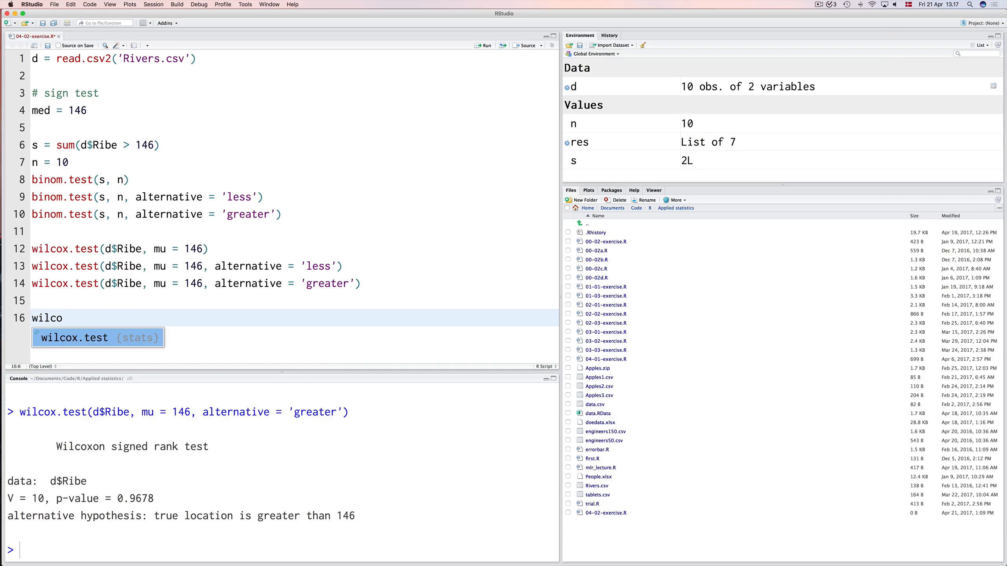
{"action": "key", "text": "Return"}
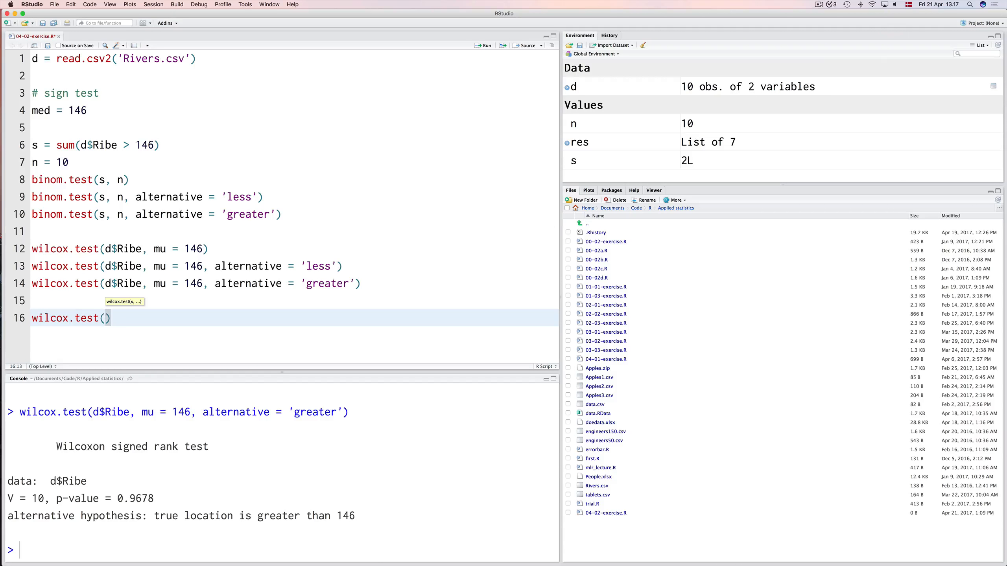
{"action": "type", "text": "d$"}
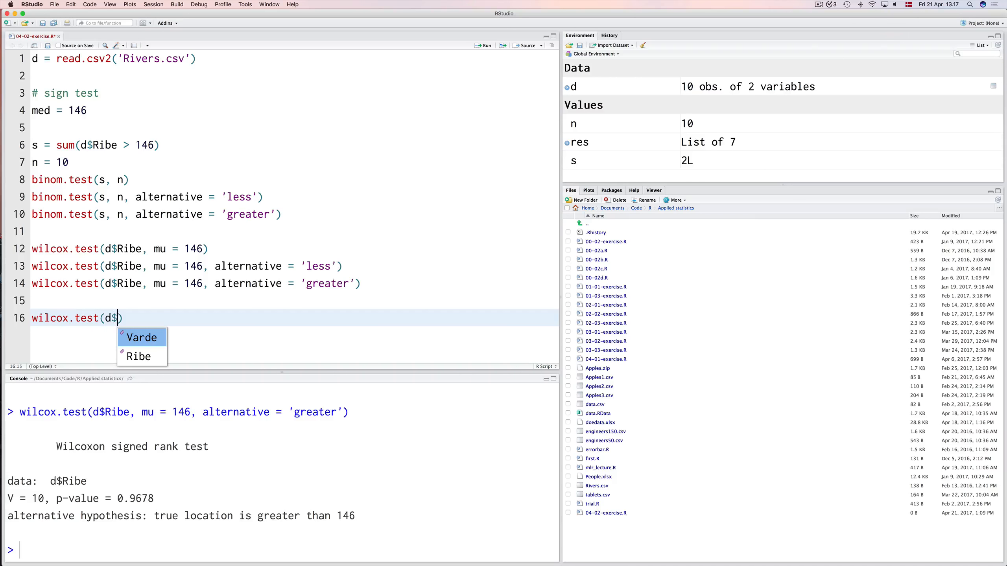
{"action": "key", "text": "Down"}
{"action": "key", "text": "Return"}
{"action": "type", "text": ", d"}
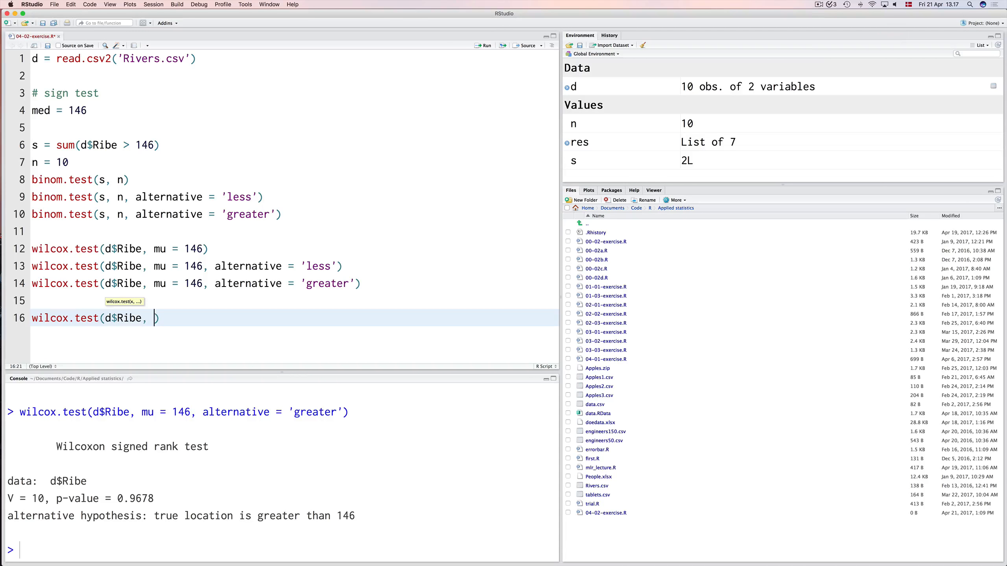
{"action": "type", "text": "$"}
{"action": "key", "text": "Return"}
{"action": "key", "text": "super+Return"}
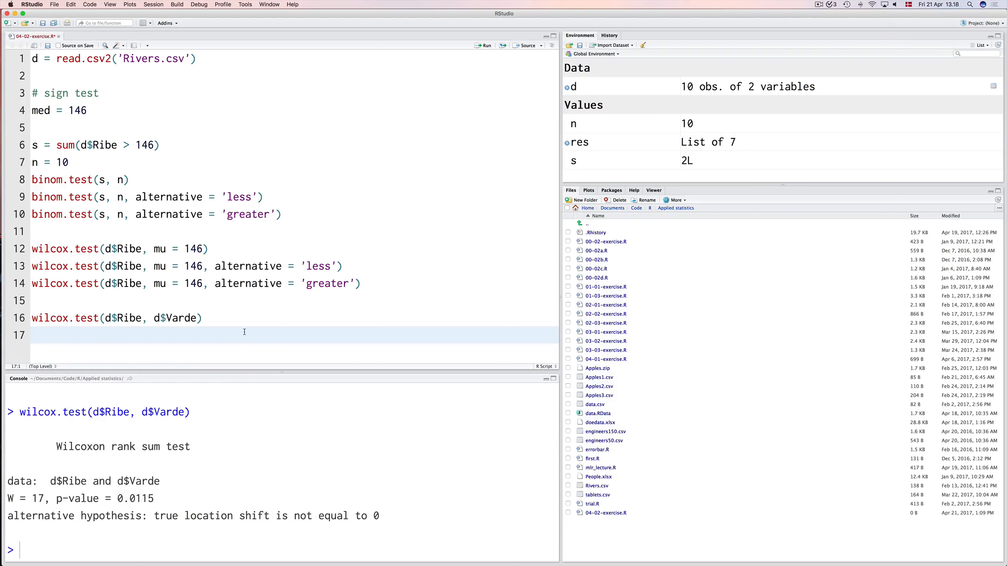
Add t.test(d$Ribe, d$Varde) on line 17, run it, and compare its output with the rank sum test.
{"action": "type", "text": "t.test(d$"}
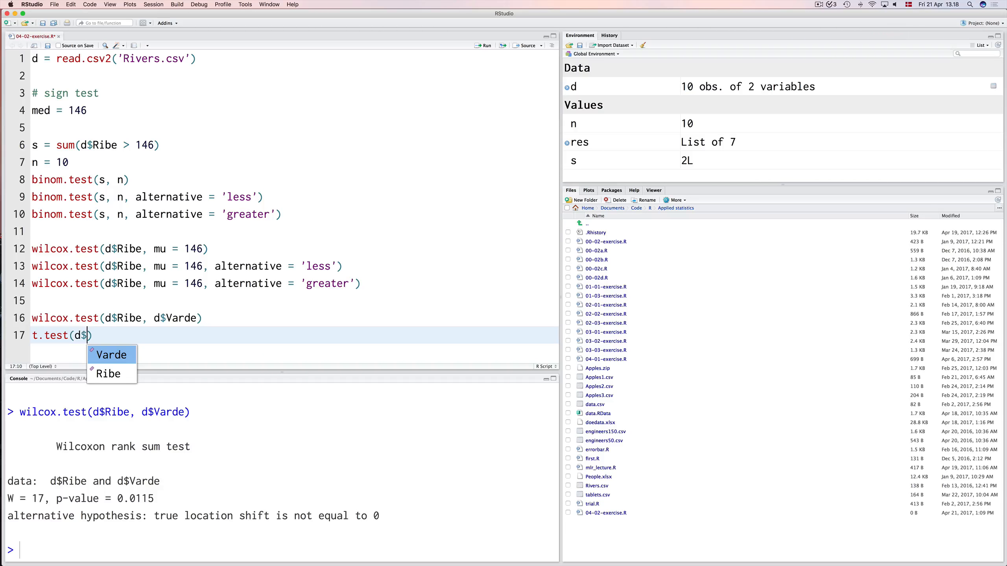
{"action": "type", "text": "Ribe, "}
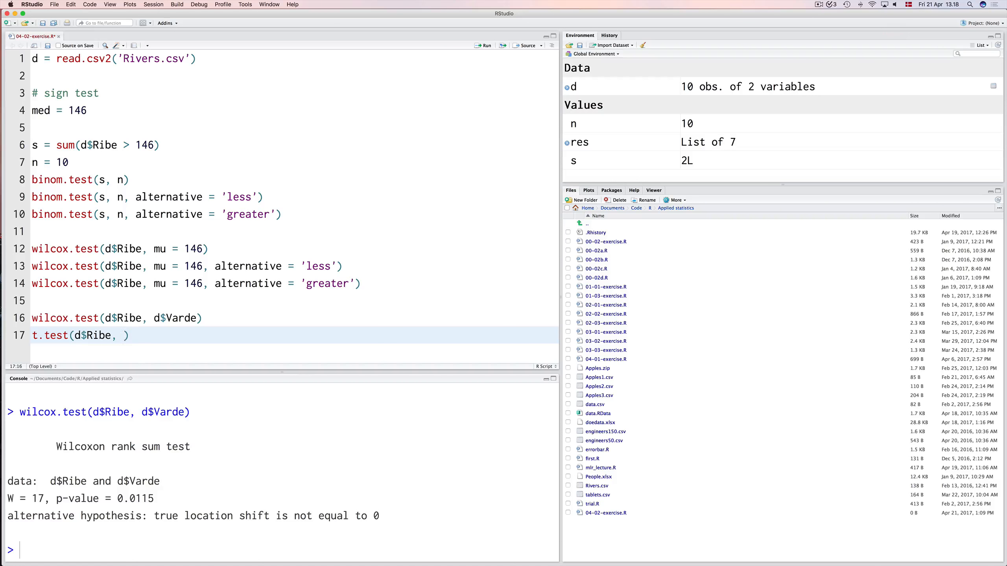
{"action": "type", "text": "d$Var"}
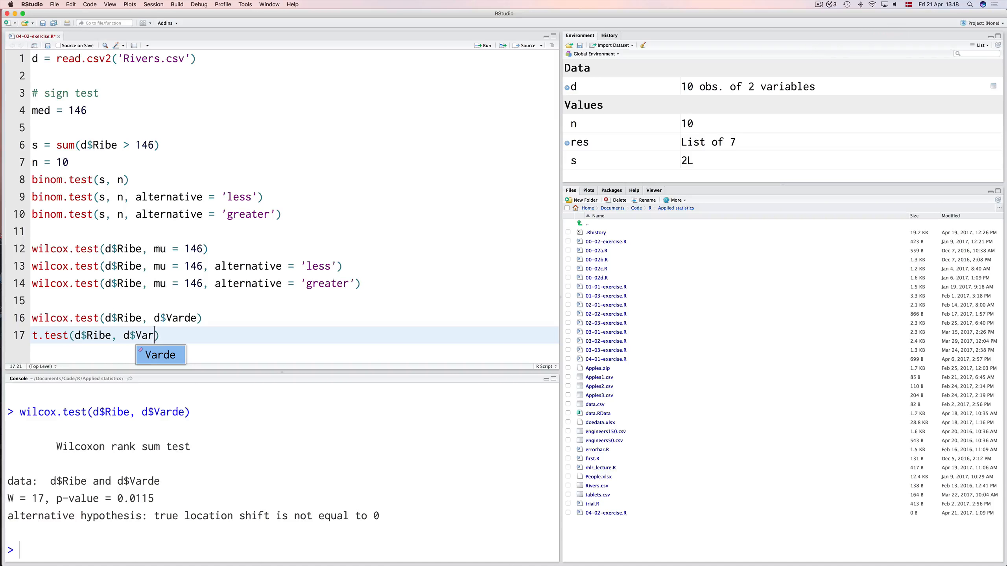
{"action": "key", "text": "Tab"}
{"action": "key", "text": "super+Return"}
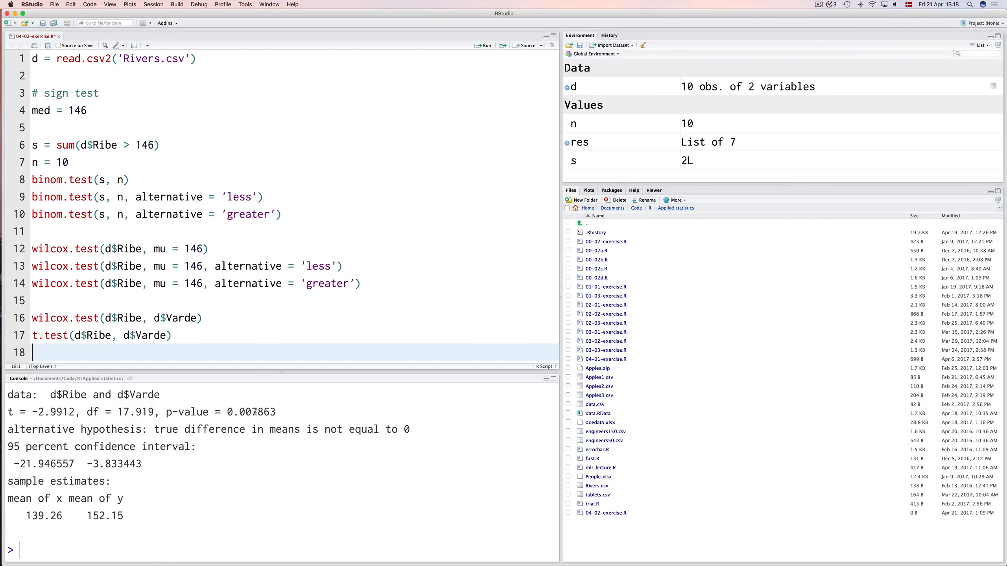
{"action": "scroll", "coordinate": [273, 412], "scroll_direction": "up", "scroll_amount": 5}
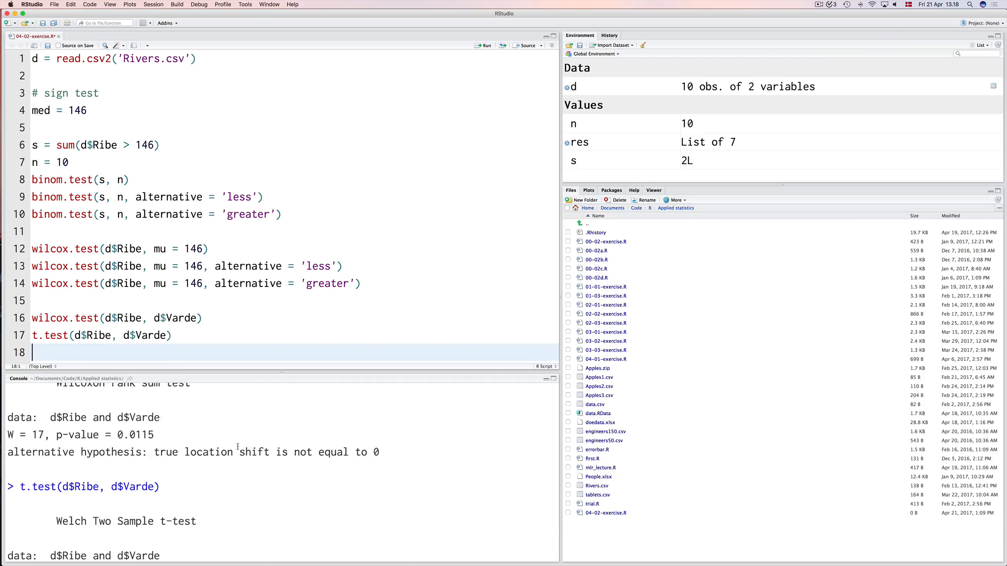
{"action": "scroll", "coordinate": [133, 435], "scroll_direction": "down", "scroll_amount": 5}
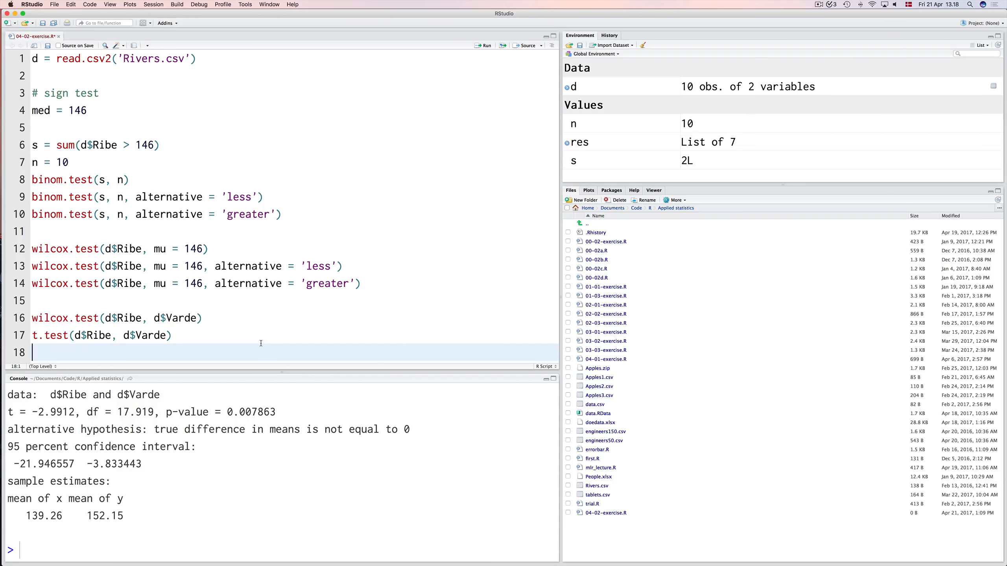
{"action": "key", "text": "Up"}
{"action": "key", "text": "Up"}
{"action": "key", "text": "Up"}
{"action": "key", "text": "Up"}
{"action": "key", "text": "Up"}
{"action": "key", "text": "Down"}
{"action": "key", "text": "Down"}
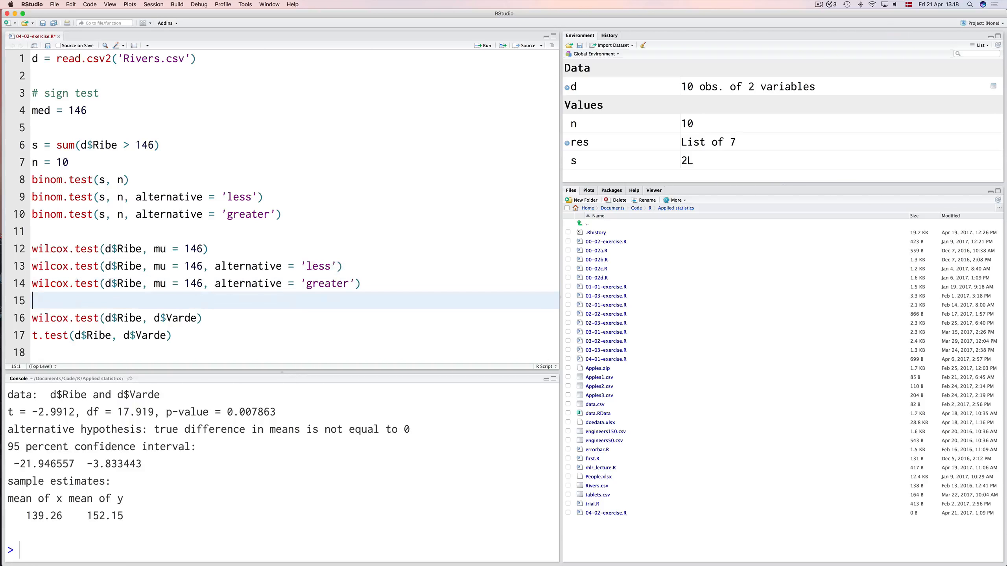
{"action": "key", "text": "Down"}
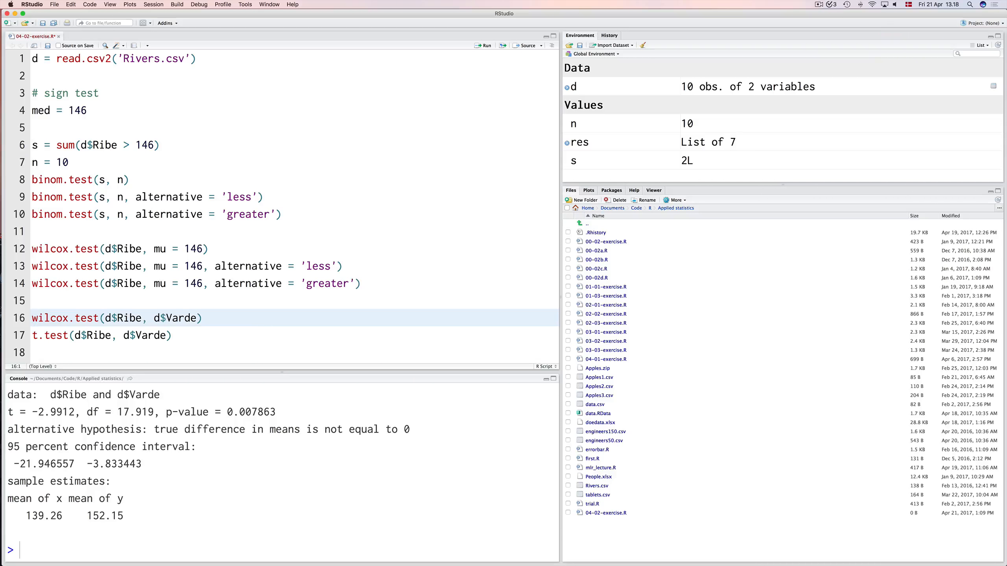
Clear the console and insert an empty kruskal.test() call on line 19, below the t-test.
{"action": "left_click", "coordinate": [253, 337]}
{"action": "key", "text": "Return"}
{"action": "key", "text": "Return"}
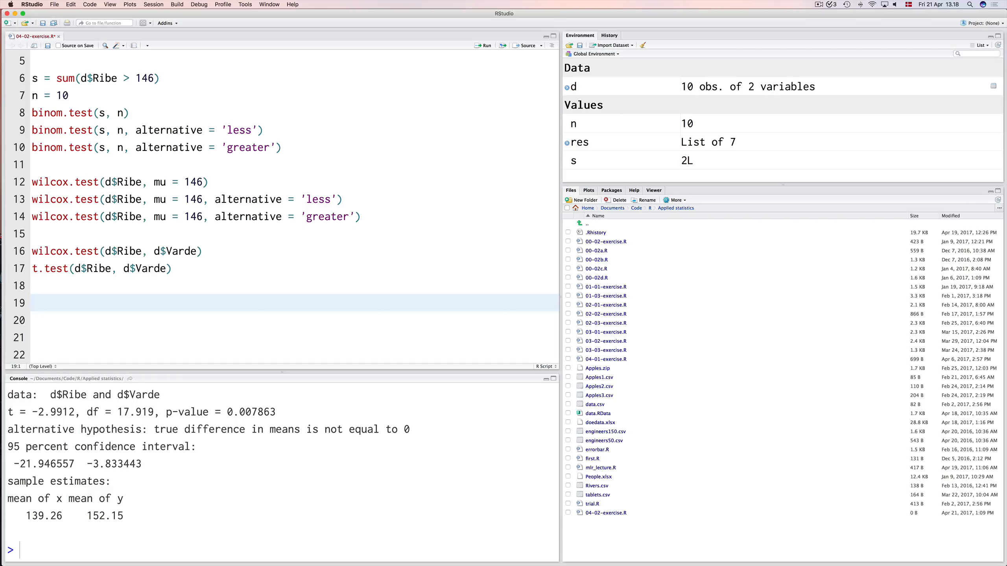
{"action": "key", "text": "ctrl+l"}
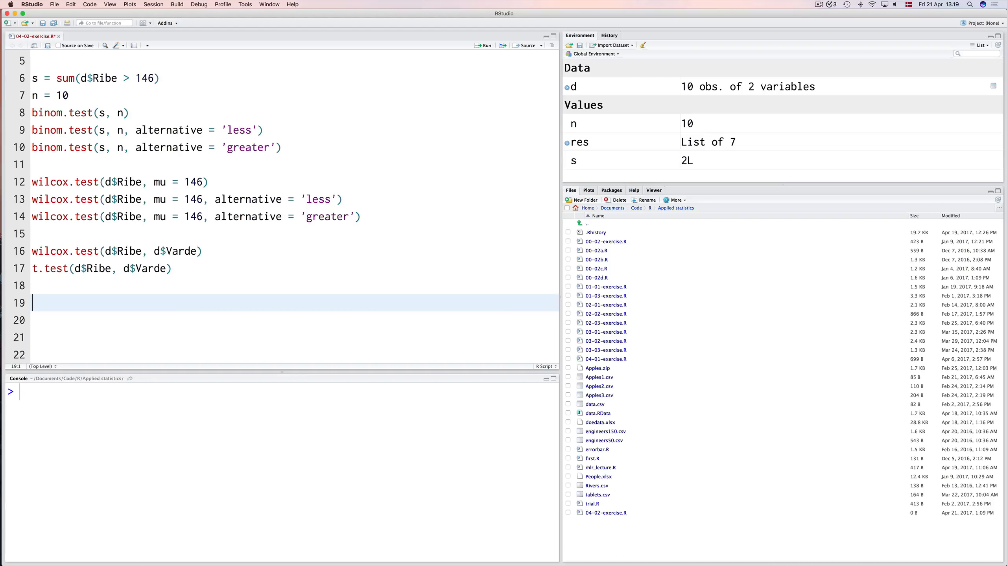
{"action": "type", "text": "krusk"}
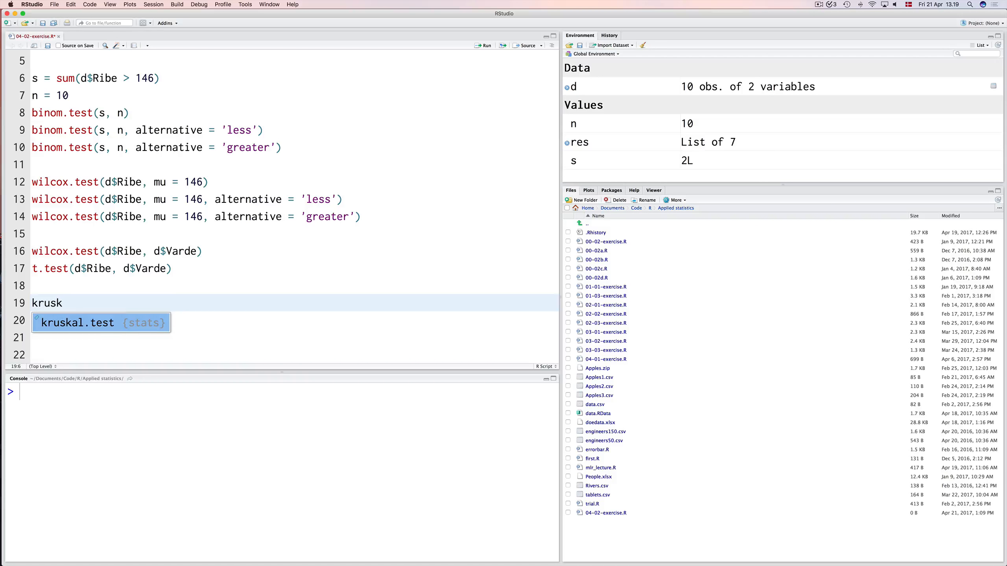
{"action": "key", "text": "Tab"}
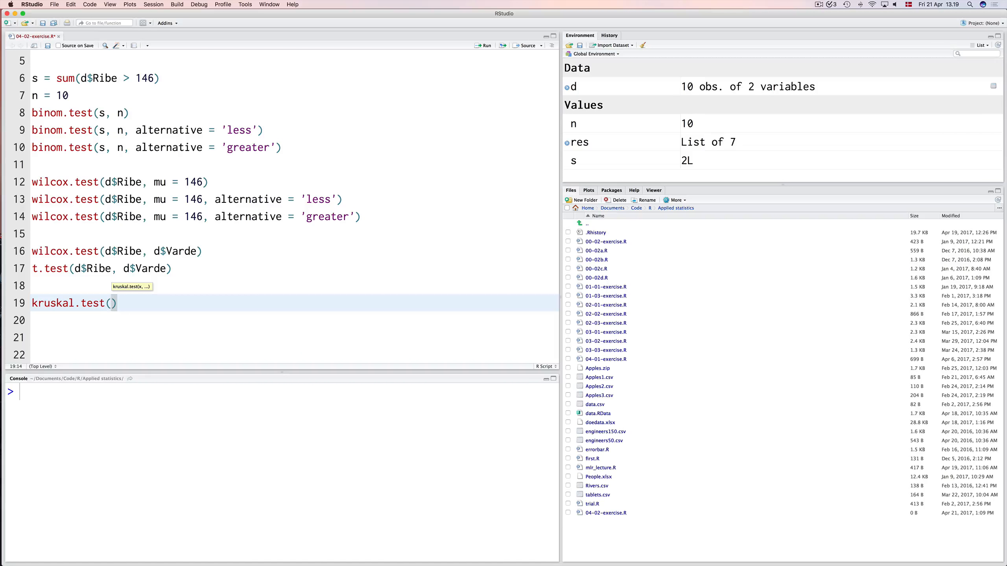
{"action": "type", "text": "list(x, t, y"}
{"action": "key", "text": "Right"}
{"action": "key", "text": "shift+Left"}
{"action": "key", "text": "shift+Left"}
{"action": "key", "text": "shift+Left"}
{"action": "key", "text": "shift+Left"}
{"action": "key", "text": "shift+Left"}
{"action": "key", "text": "shift+Left"}
{"action": "key", "text": "shift+Left"}
{"action": "key", "text": "shift+Left"}
{"action": "key", "text": "shift+Left"}
{"action": "key", "text": "shift+Left"}
{"action": "key", "text": "shift+Left"}
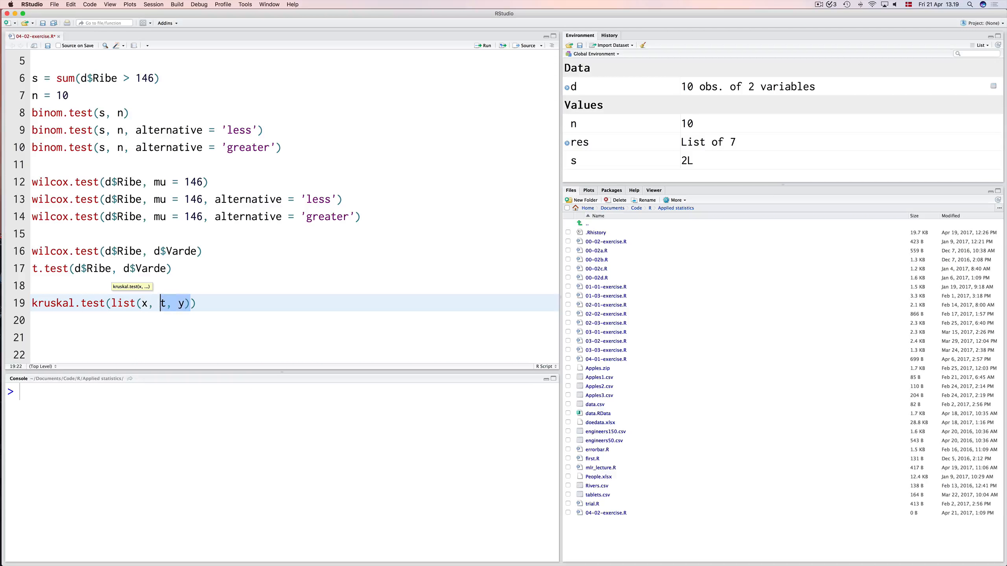
{"action": "key", "text": "shift+Left"}
{"action": "key", "text": "shift+Left"}
Pass the data frame d to the kruskal.test call and run it.
{"action": "type", "text": "d"}
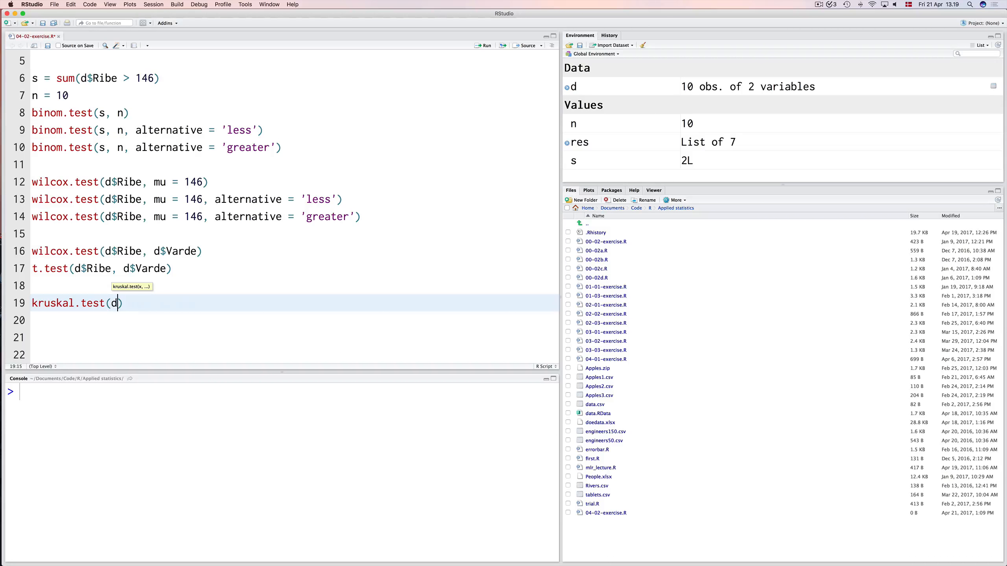
{"action": "key", "text": "super+Return"}
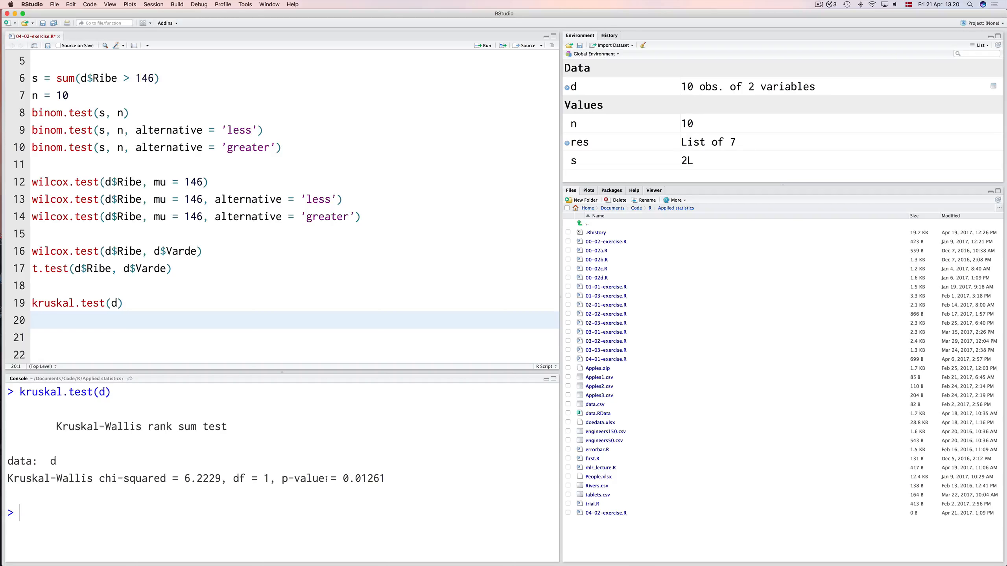
Add library(readxl) on line 21, below the Kruskal-Wallis test, and run it.
{"action": "key", "text": "Return"}
{"action": "type", "text": "d ="}
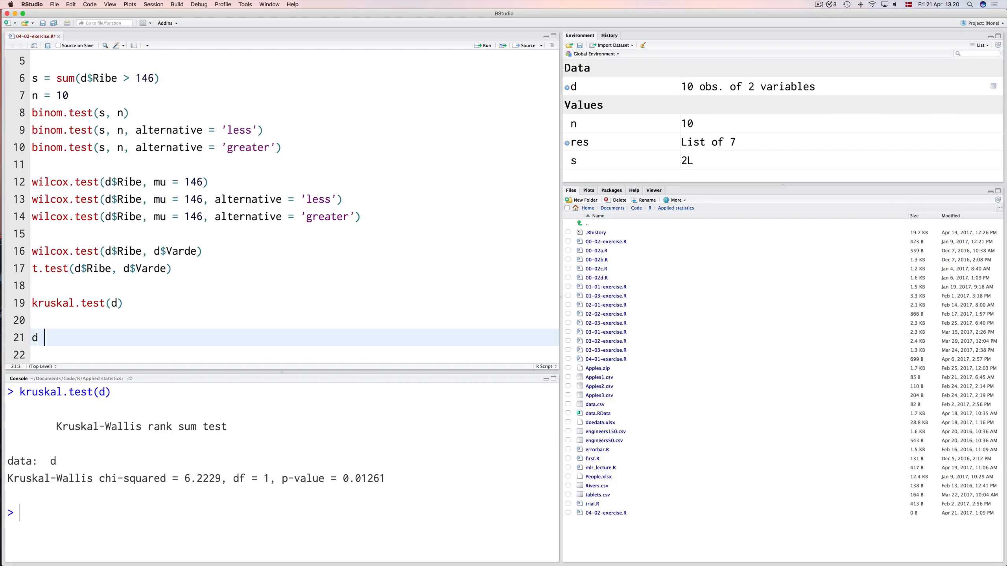
{"action": "key", "text": "BackSpace"}
{"action": "key", "text": "BackSpace"}
{"action": "key", "text": "BackSpace"}
{"action": "key", "text": "BackSpace"}
{"action": "type", "text": "library(read"}
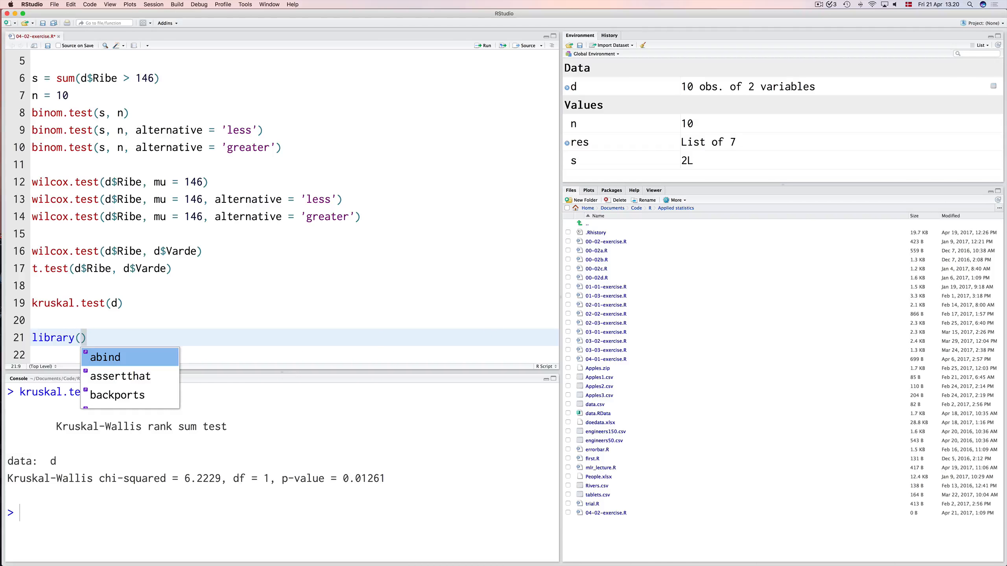
{"action": "type", "text": "xl"}
{"action": "key", "text": "Down"}
{"action": "key", "text": "Return"}
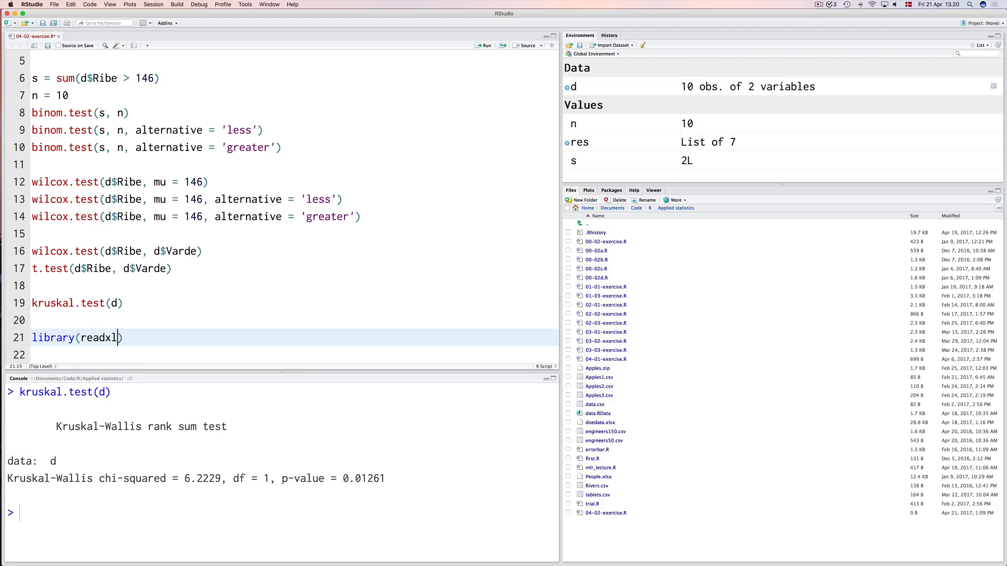
{"action": "key", "text": "super+Return"}
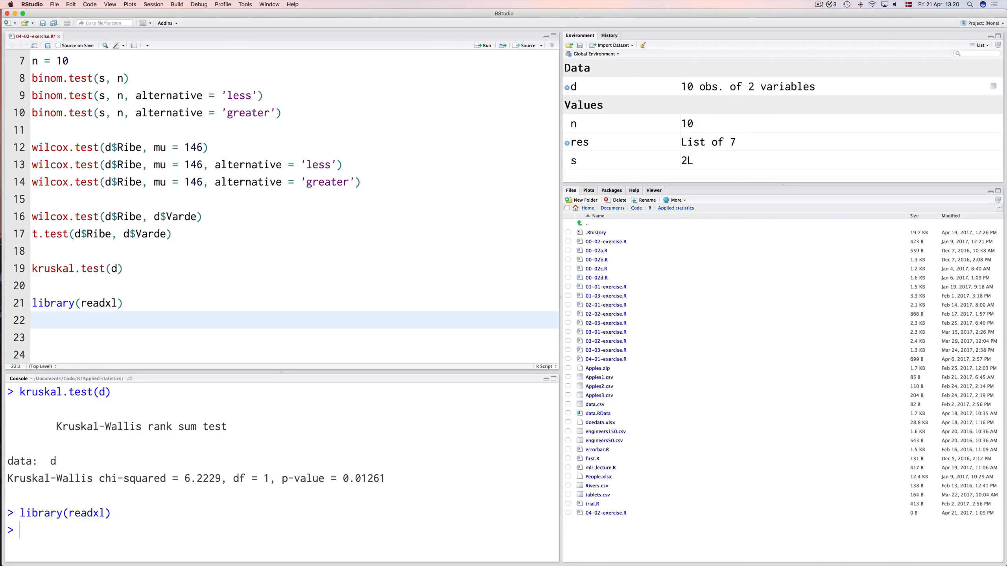
Load People.xlsx into d with read_excel on line 22, below library(readxl), and run it.
{"action": "type", "text": "d = read"}
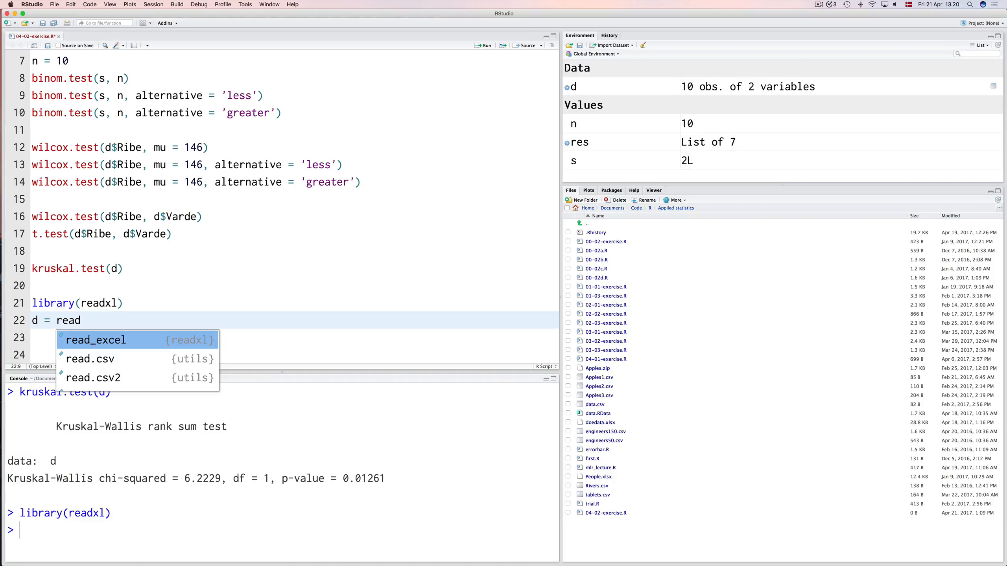
{"action": "key", "text": "Return"}
{"action": "type", "text": "'Peo"}
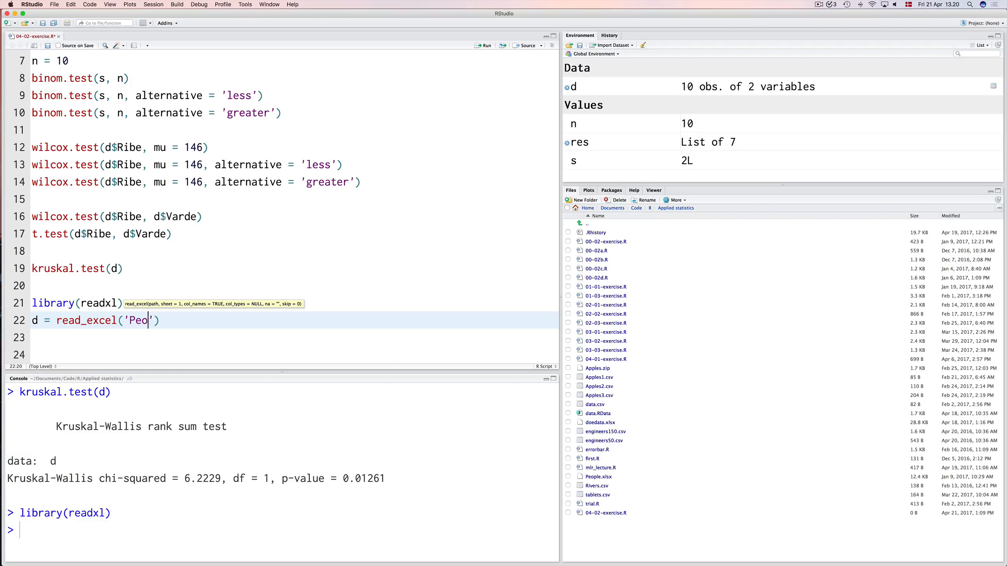
{"action": "type", "text": "ple"}
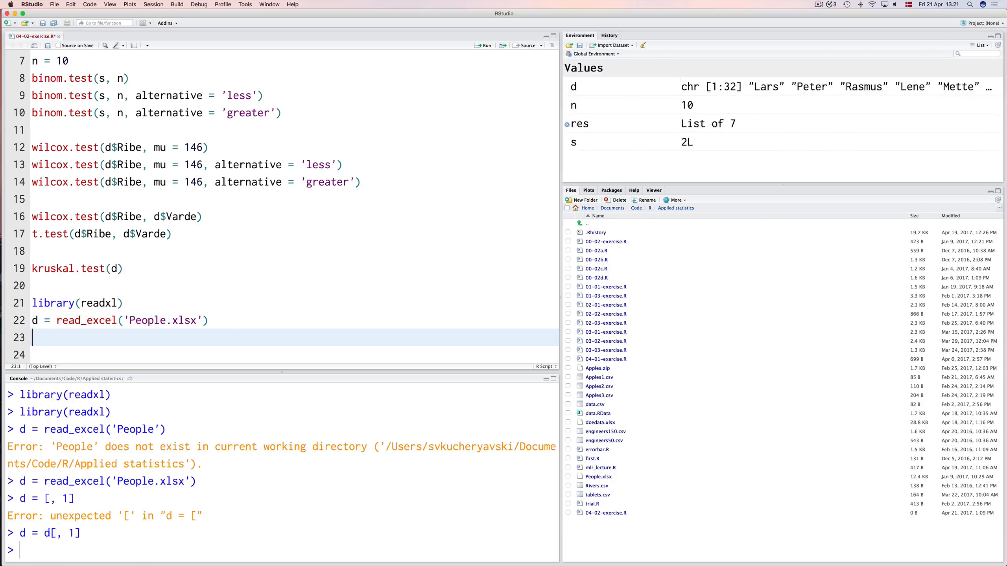
Write d = [, -1] on line 23 and run lines 21 to 23 again.
{"action": "type", "text": "d = [, -1"}
{"action": "key", "text": "Up"}
{"action": "key", "text": "Up"}
{"action": "key", "text": "super+Return"}
{"action": "key", "text": "super+Return"}
{"action": "key", "text": "super+Return"}
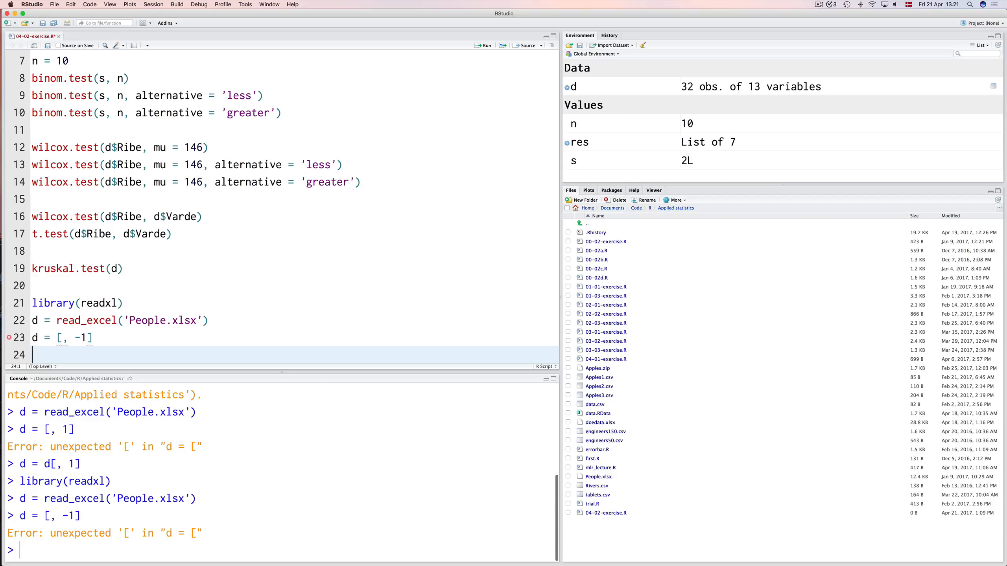
Correct line 23 to d = d[, -1] so it drops the first column, and run it.
{"action": "key", "text": "Up"}
{"action": "key", "text": "Right"}
{"action": "key", "text": "Right"}
{"action": "key", "text": "Right"}
{"action": "key", "text": "Right"}
{"action": "type", "text": "d"}
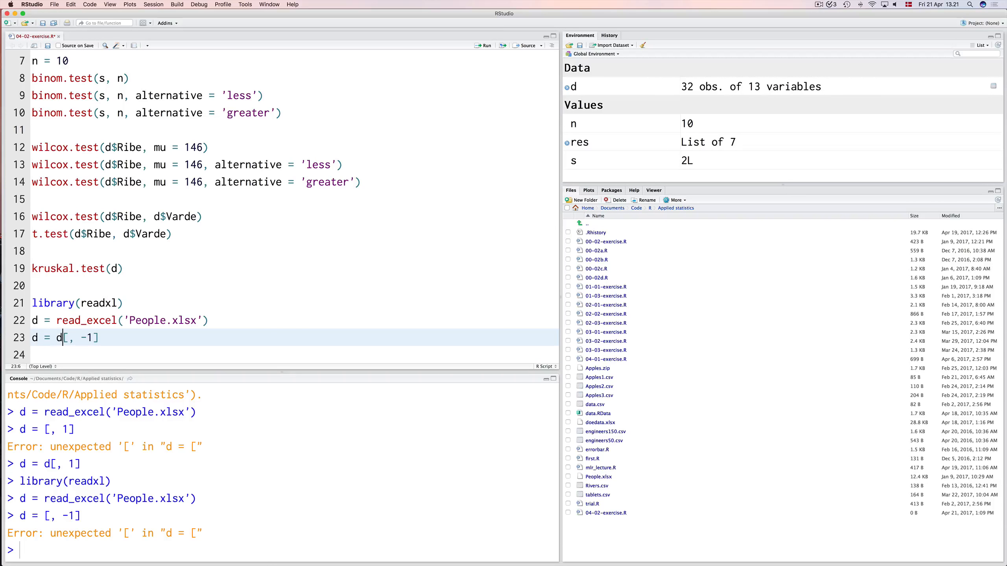
{"action": "key", "text": "super+Return"}
{"action": "key", "text": "Up"}
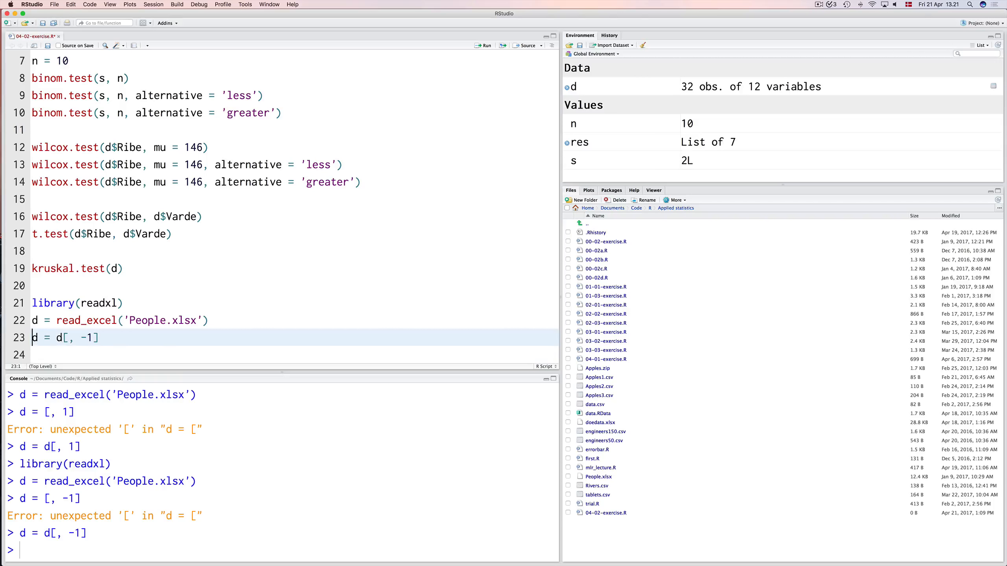
{"action": "key", "text": "Down"}
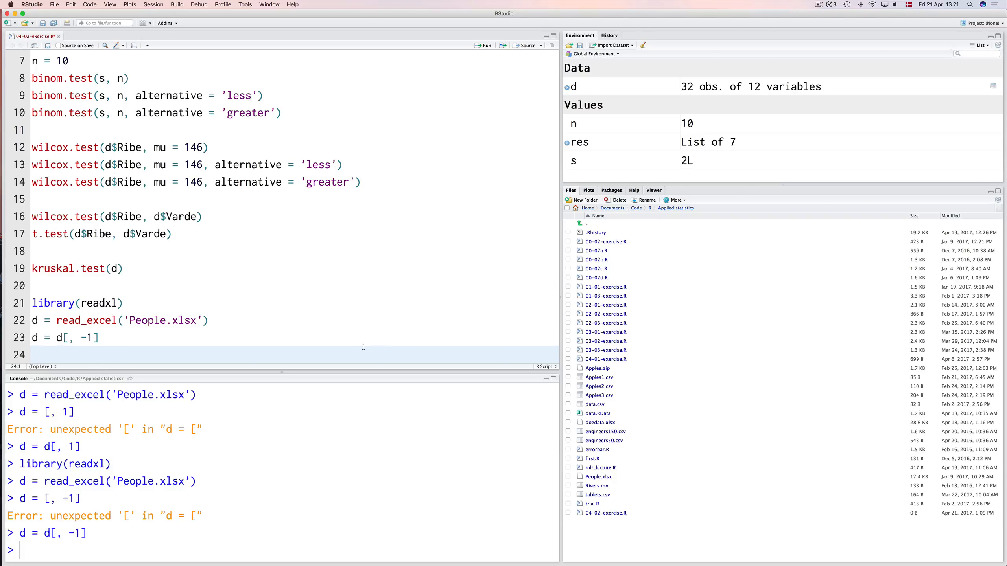
Add blank lines below the data import and insert an empty kruskal.test() call on line 25.
{"action": "key", "text": "Return"}
{"action": "key", "text": "Return"}
{"action": "key", "text": "Return"}
{"action": "key", "text": "Return"}
{"action": "key", "text": "Return"}
{"action": "key", "text": "Return"}
{"action": "key", "text": "Up"}
{"action": "key", "text": "Up"}
{"action": "key", "text": "Up"}
{"action": "key", "text": "Up"}
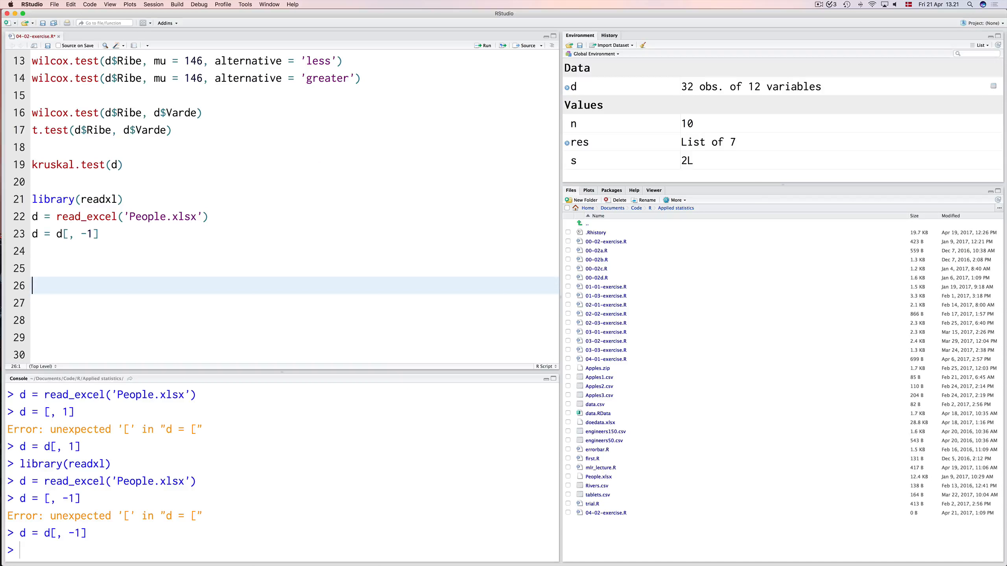
{"action": "key", "text": "Up"}
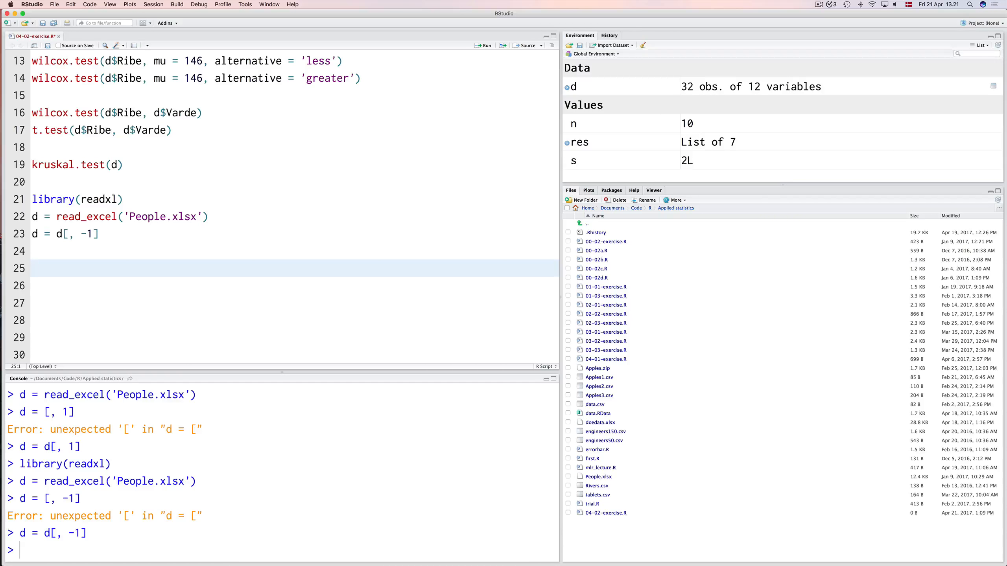
{"action": "type", "text": "kruskal.test("}
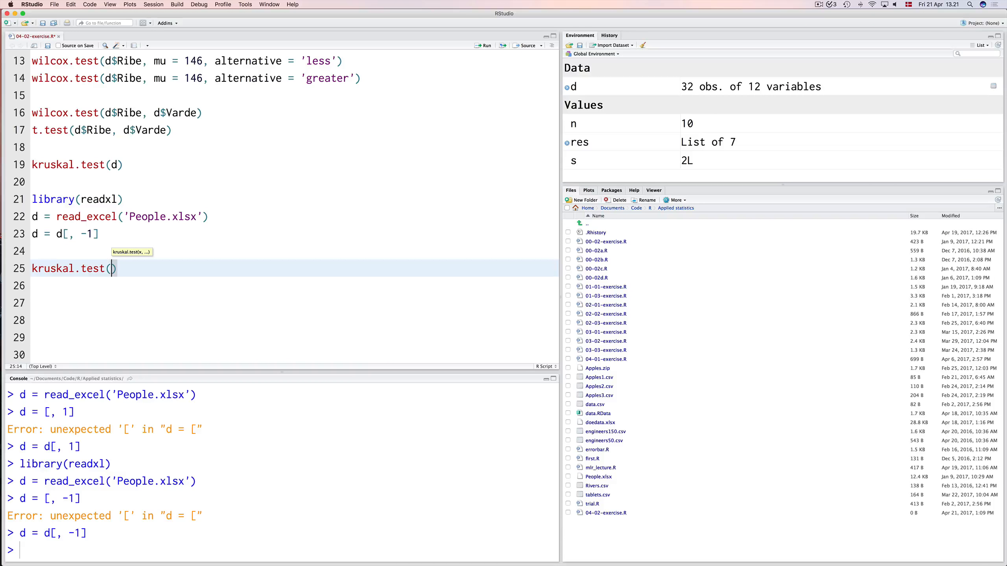
{"action": "type", "text": "d"}
{"action": "type", "text": "$"}
{"action": "type", "text": "IQ"}
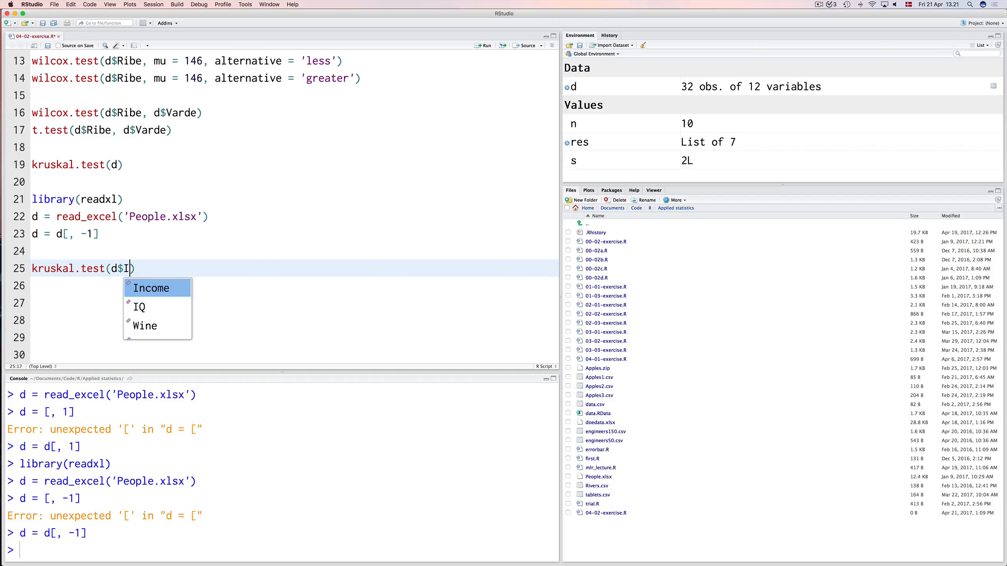
{"action": "type", "text": ", "}
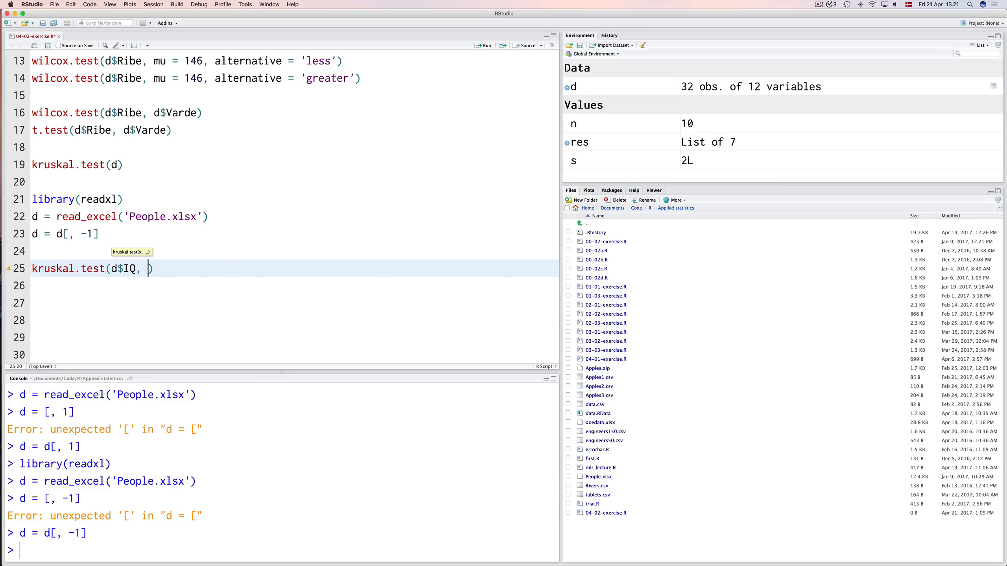
{"action": "type", "text": "d"}
{"action": "type", "text": "$Sex"}
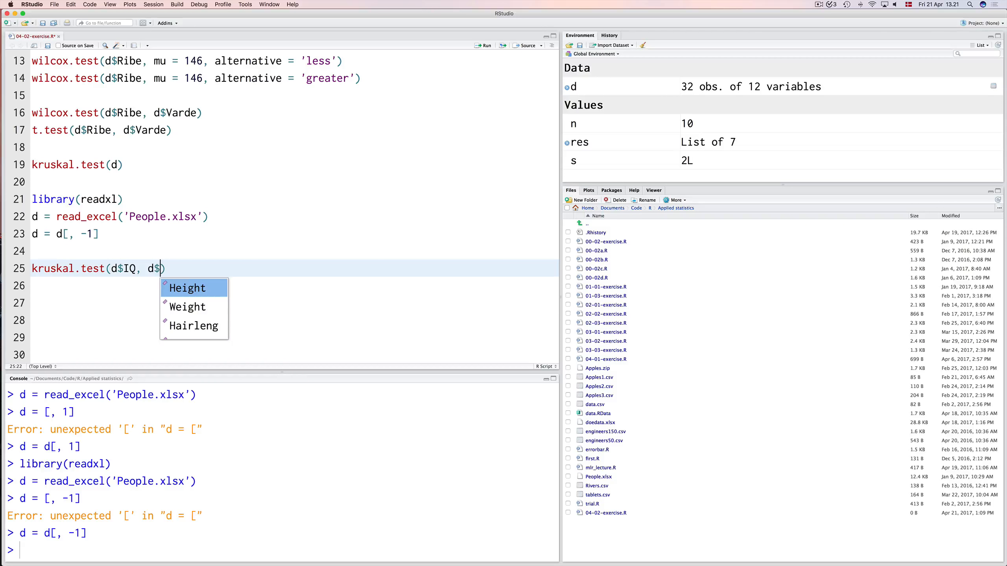
Pass d$IQ and d$Sex to the kruskal.test call on line 25 and run it.
{"action": "key", "text": "super+Return"}
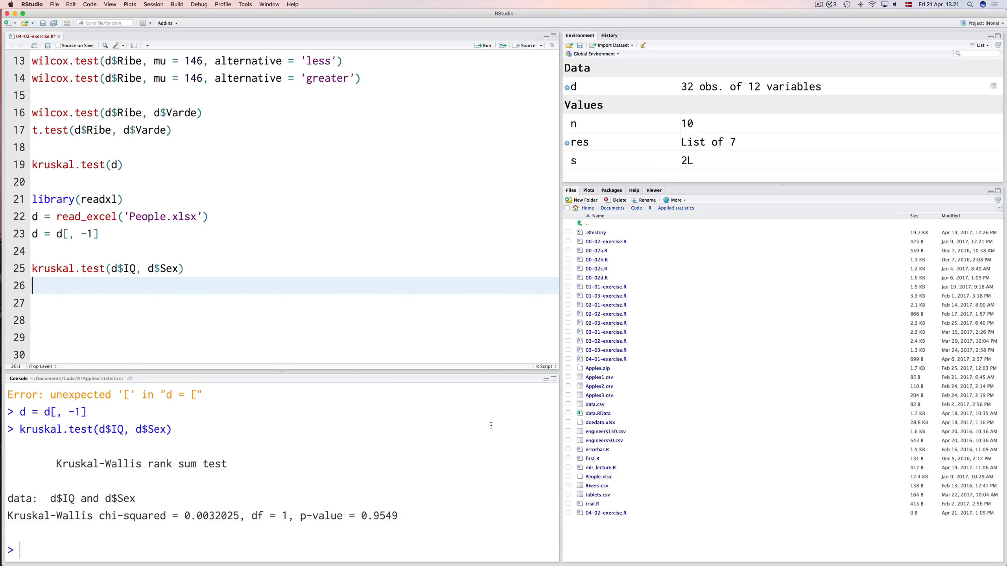
Duplicate the kruskal.test(d$IQ, d$Sex) line onto line 26.
{"action": "key", "text": "Up"}
{"action": "key", "text": "shift+Down"}
{"action": "key", "text": "super+c"}
{"action": "key", "text": "Down"}
{"action": "key", "text": "super+v"}
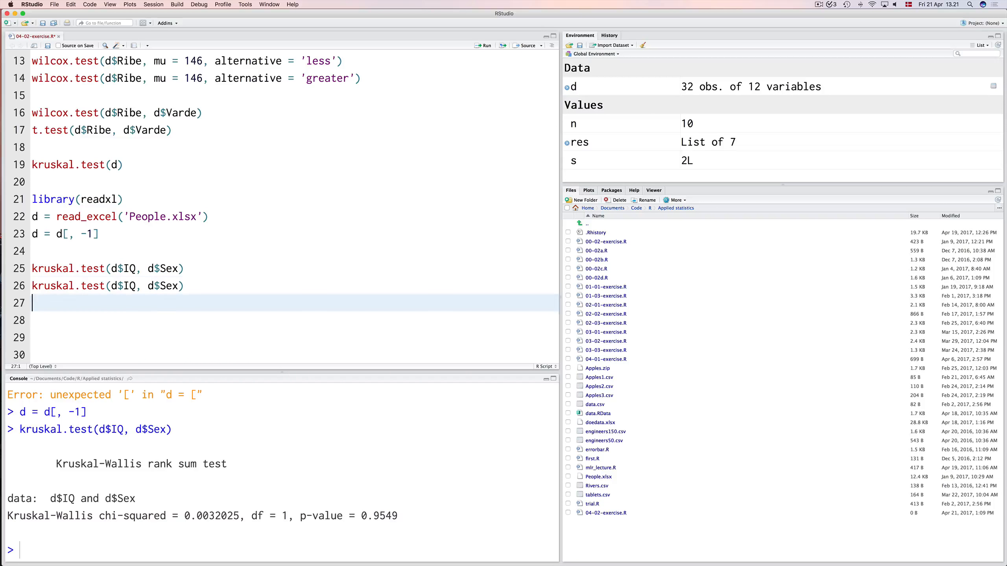
Replace IQ with Beer in the kruskal.test call on line 26 and run it.
{"action": "key", "text": "Up"}
{"action": "key", "text": "alt+Right"}
{"action": "key", "text": "alt+Right"}
{"action": "key", "text": "Right"}
{"action": "key", "text": "shift+Right"}
{"action": "key", "text": "shift+Right"}
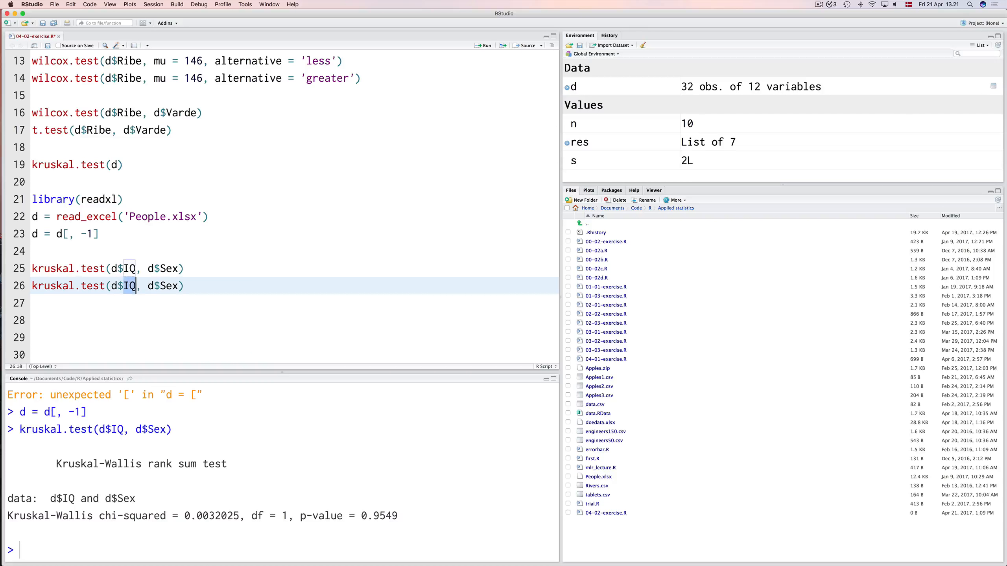
{"action": "type", "text": "Beer"}
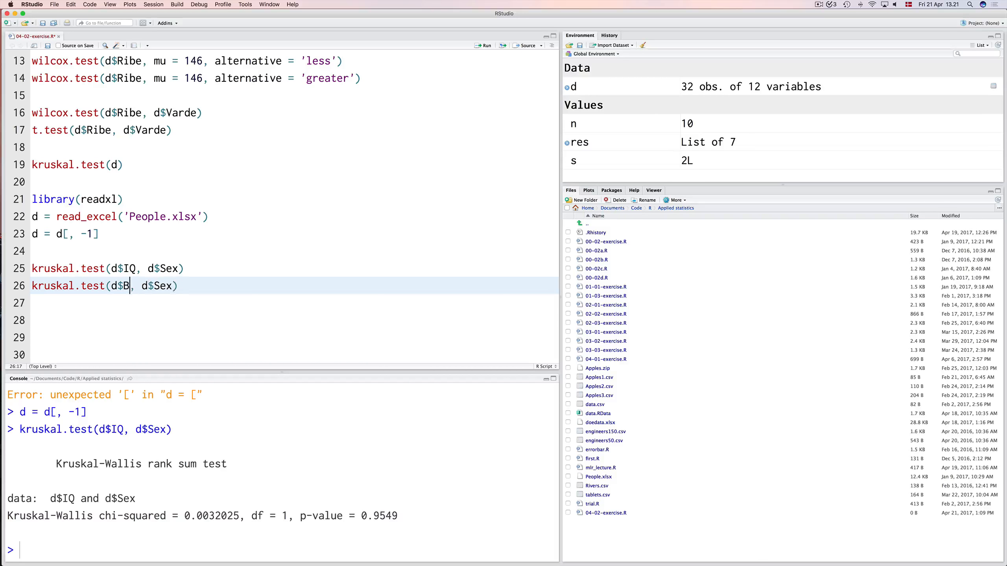
{"action": "key", "text": "super+Return"}
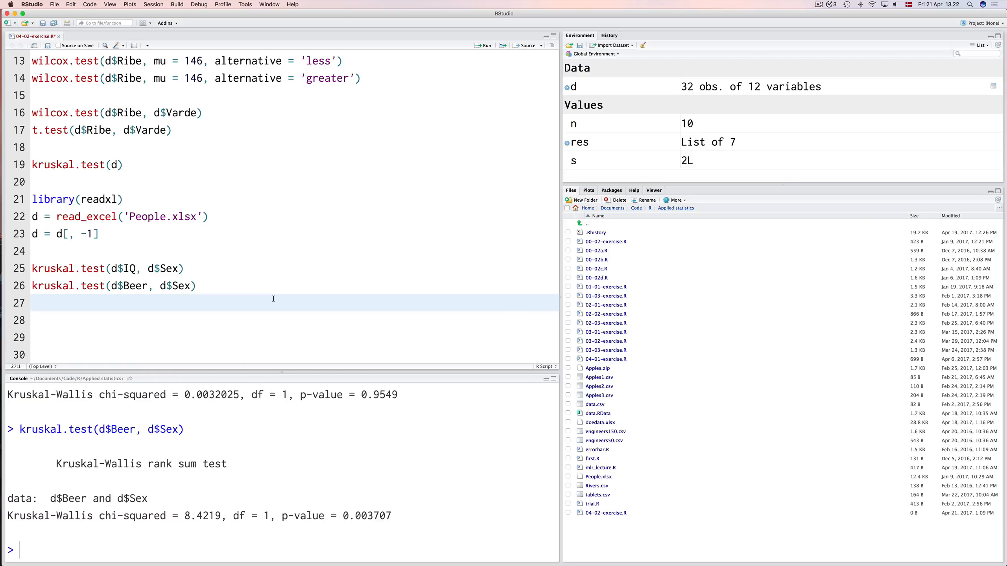
Add a block of blank lines below the Kruskal-Wallis tests and return to line 29.
{"action": "key", "text": "Return"}
{"action": "key", "text": "Return"}
{"action": "key", "text": "Return"}
{"action": "key", "text": "Return"}
{"action": "key", "text": "Return"}
{"action": "key", "text": "Return"}
{"action": "key", "text": "Return"}
{"action": "key", "text": "Return"}
{"action": "key", "text": "Return"}
{"action": "key", "text": "Return"}
{"action": "key", "text": "Return"}
{"action": "key", "text": "Return"}
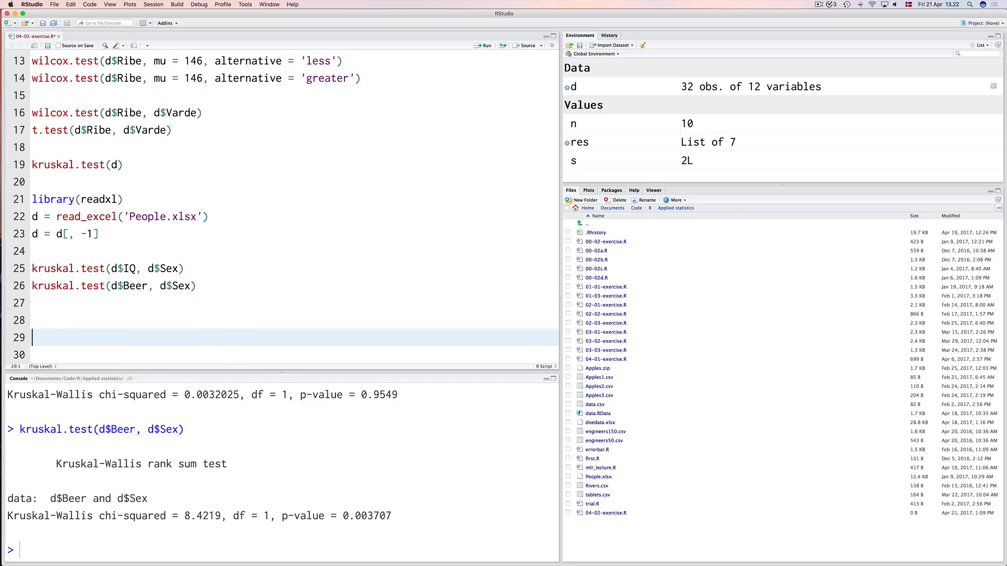
{"action": "key", "text": "Return"}
{"action": "key", "text": "Return"}
{"action": "key", "text": "Return"}
{"action": "key", "text": "Return"}
{"action": "key", "text": "Return"}
{"action": "key", "text": "Return"}
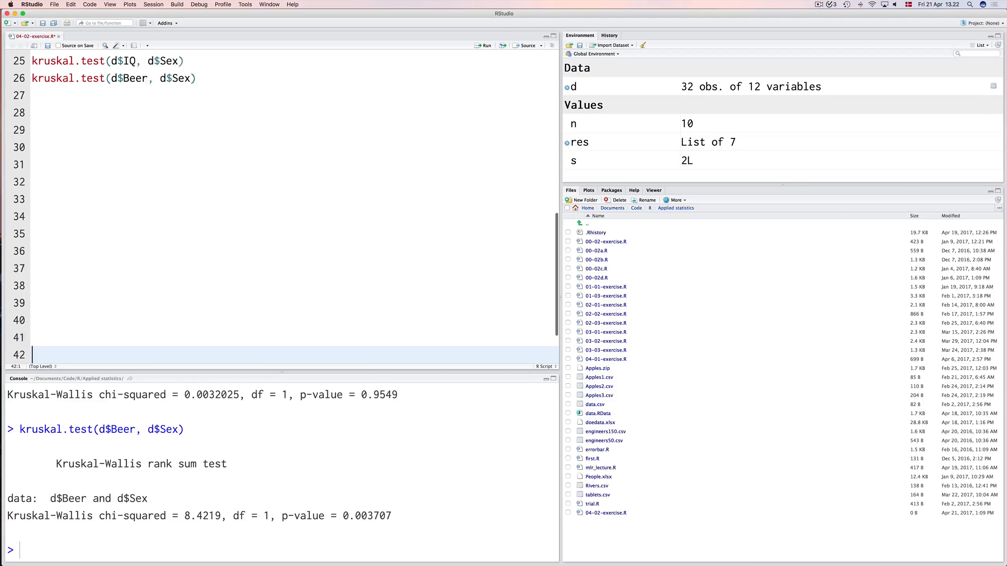
{"action": "key", "text": "Up"}
{"action": "key", "text": "Up"}
{"action": "key", "text": "Up"}
{"action": "key", "text": "Up"}
{"action": "key", "text": "Up"}
{"action": "key", "text": "Up"}
{"action": "key", "text": "Up"}
{"action": "key", "text": "Up"}
{"action": "key", "text": "Up"}
{"action": "key", "text": "Up"}
{"action": "key", "text": "Up"}
{"action": "key", "text": "Up"}
{"action": "key", "text": "Up"}
{"action": "key", "text": "Up"}
{"action": "key", "text": "Up"}
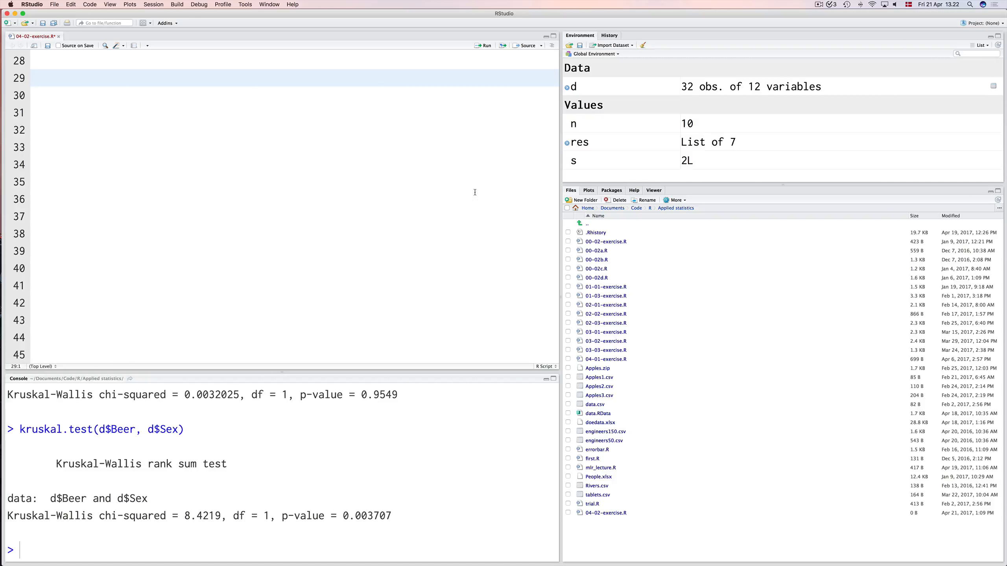
Install the boot package from the CRAN repository.
{"action": "left_click", "coordinate": [612, 190]}
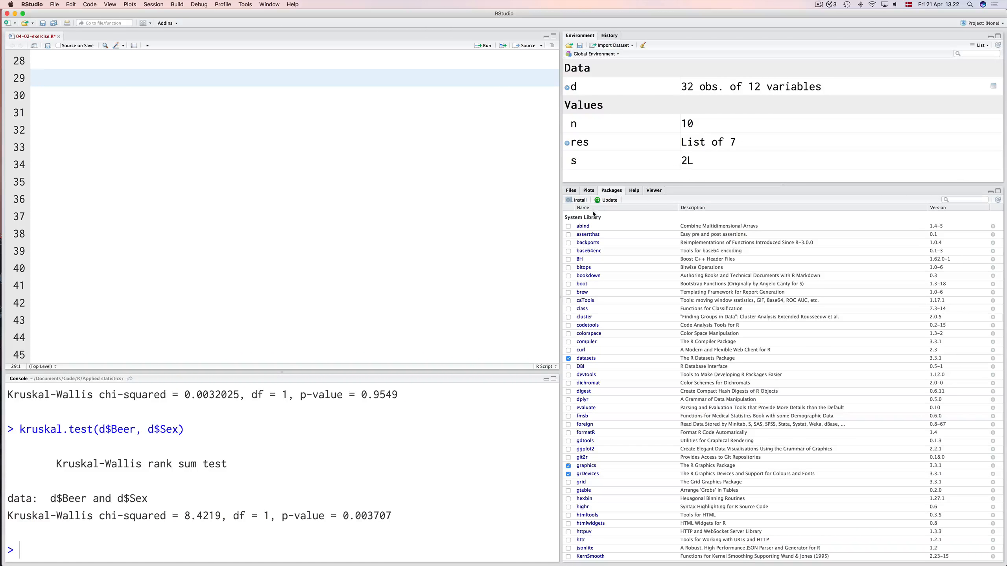
{"action": "left_click", "coordinate": [581, 201]}
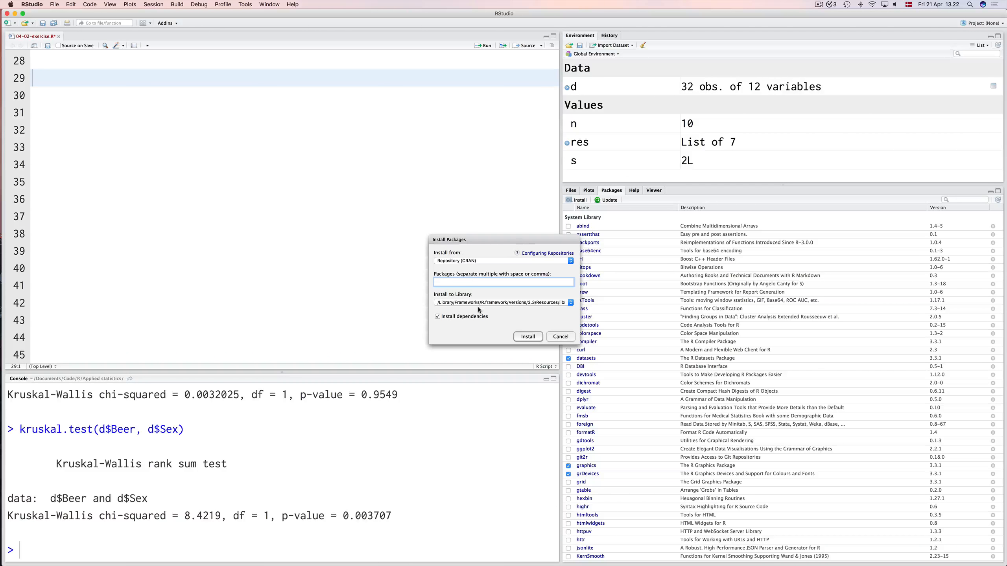
{"action": "type", "text": "boot"}
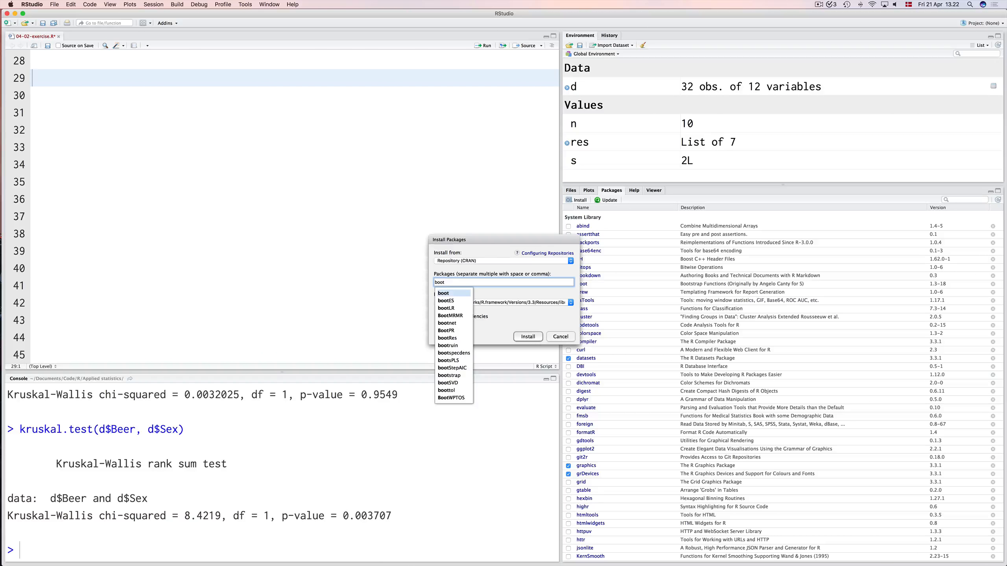
{"action": "left_click", "coordinate": [530, 338]}
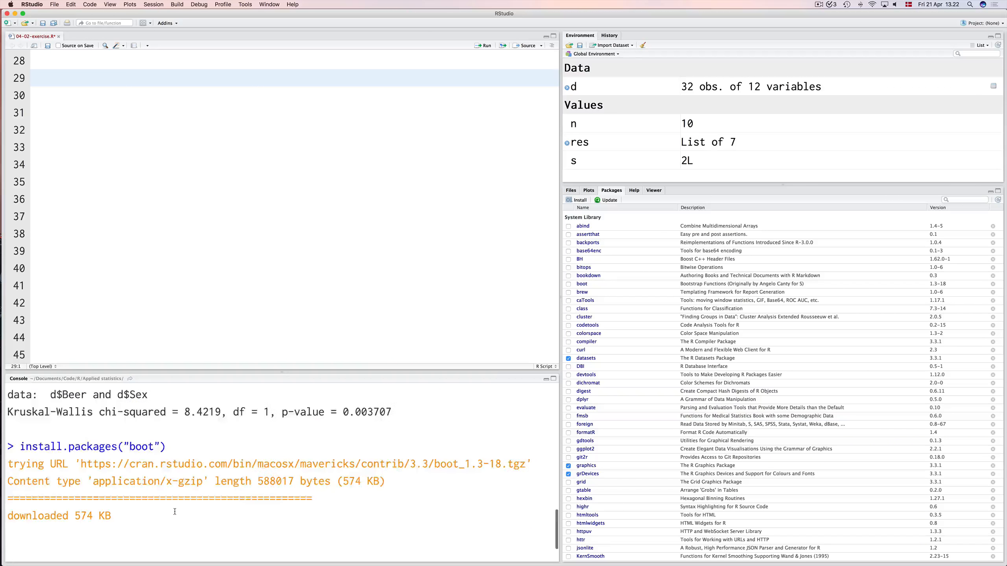
Start a function med.boot = function(data, ind){ } on line 30 with an empty body.
{"action": "left_click", "coordinate": [113, 93]}
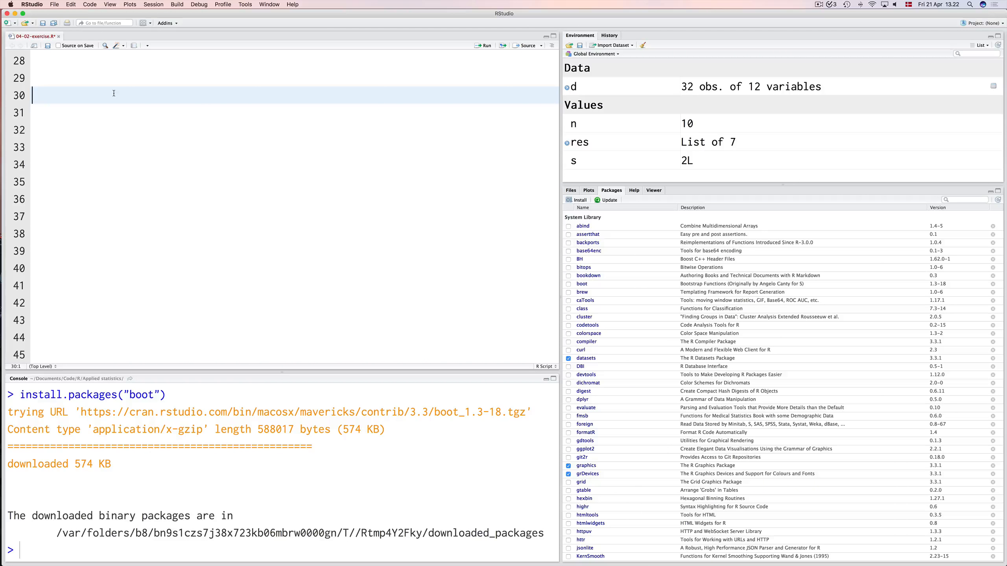
{"action": "type", "text": "med."}
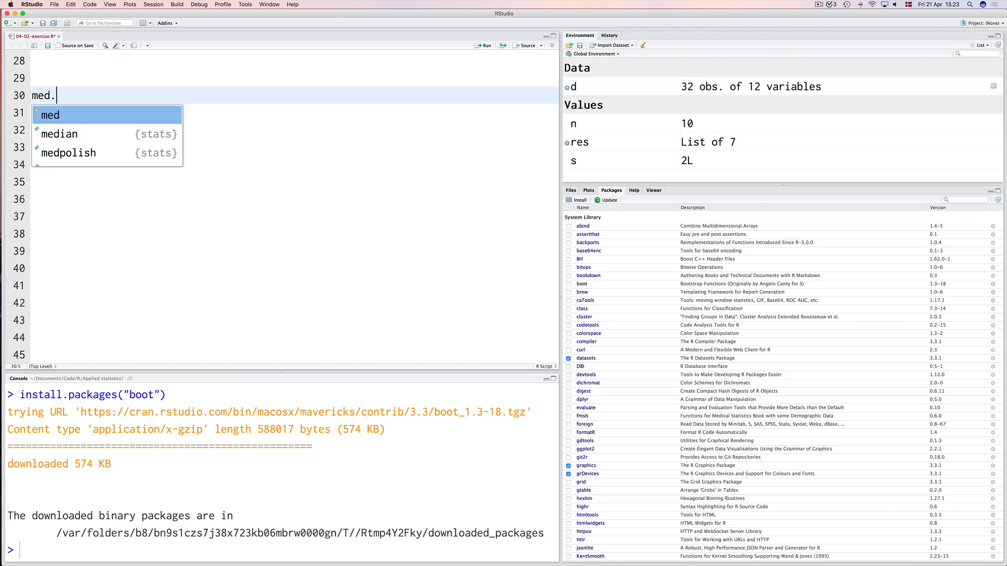
{"action": "type", "text": "b"}
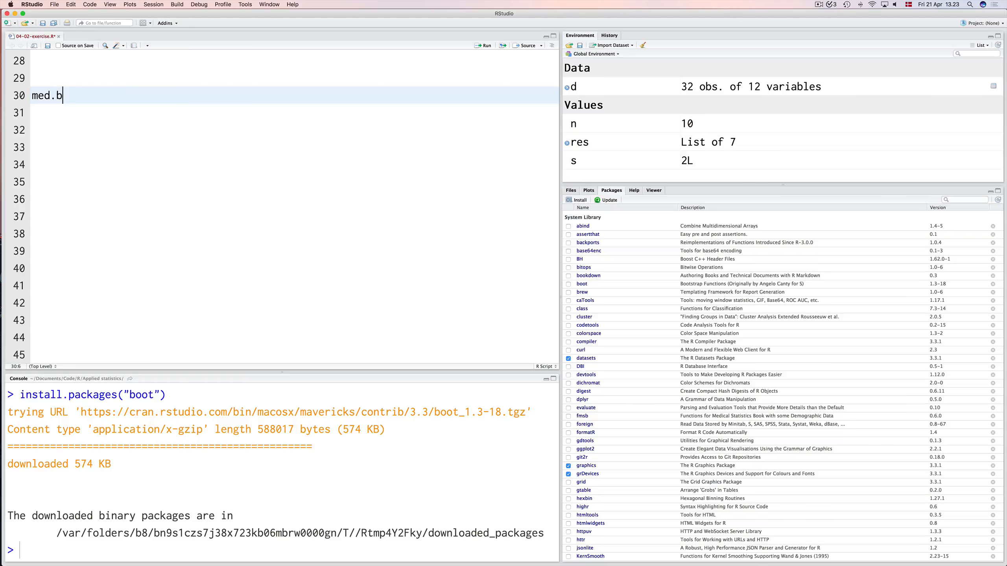
{"action": "type", "text": "oot = function(data, ind){"}
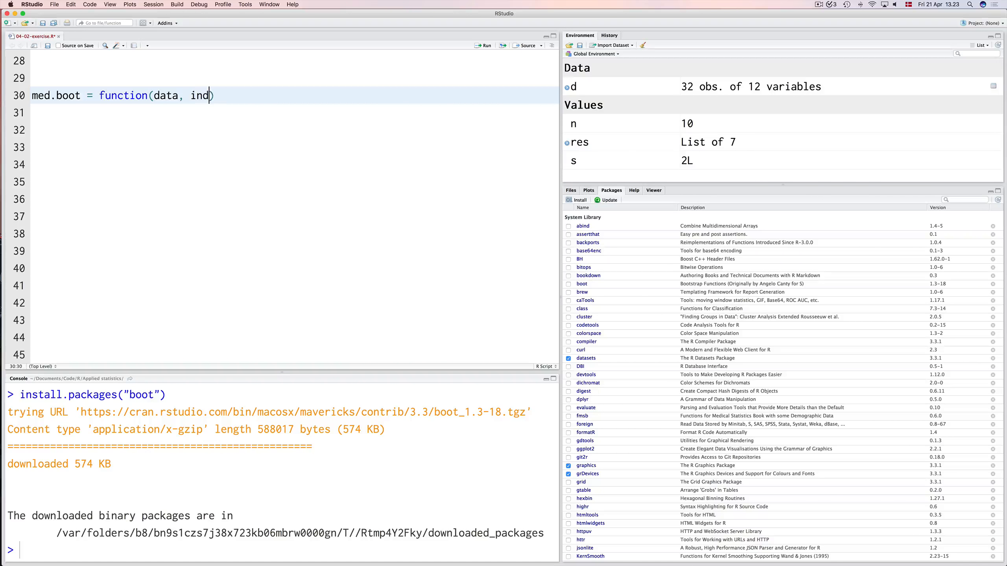
{"action": "key", "text": "Return"}
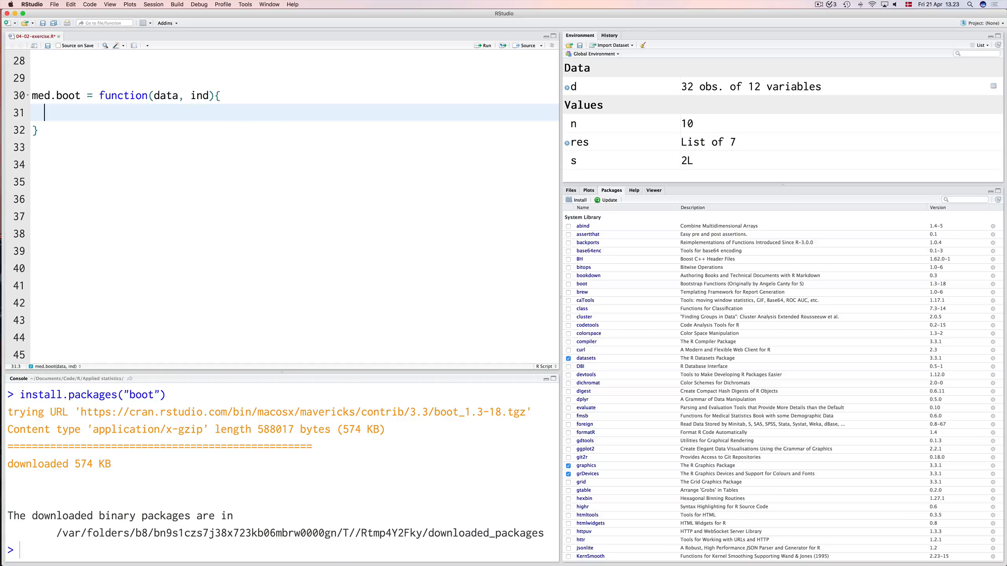
Write res = median(data[ind]) as the body of the med.boot function.
{"action": "type", "text": "res = medi"}
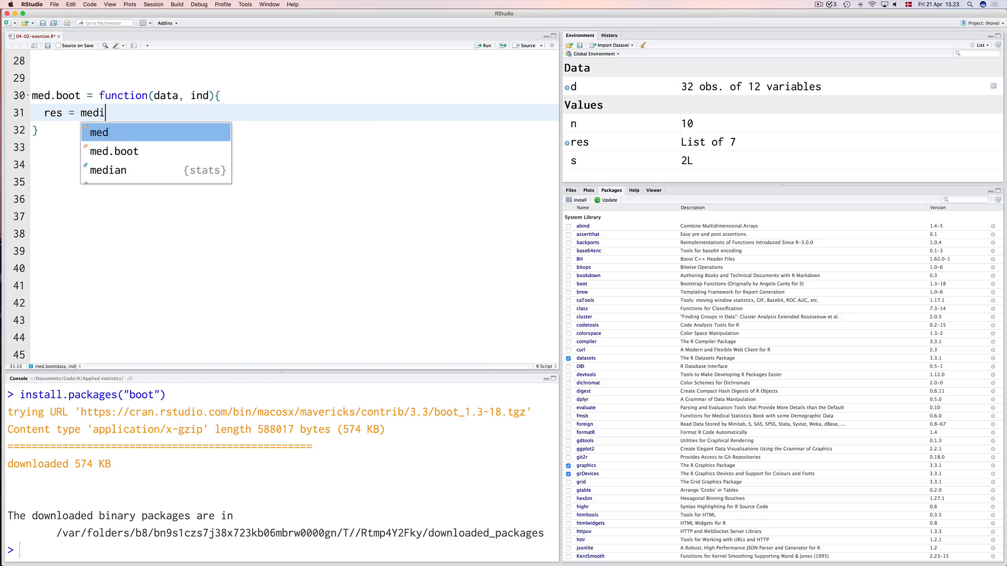
{"action": "type", "text": "an(data"}
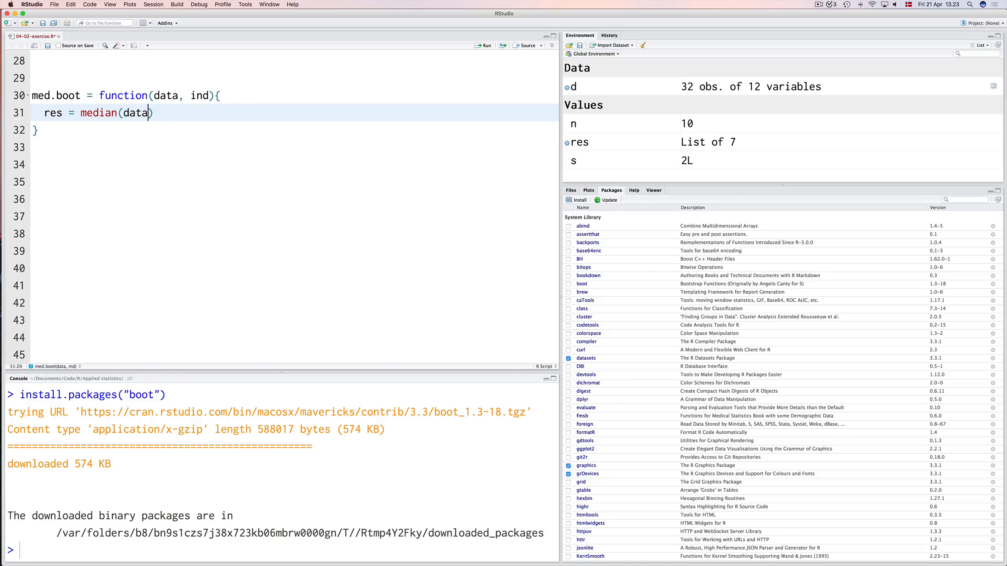
{"action": "type", "text": "[ind"}
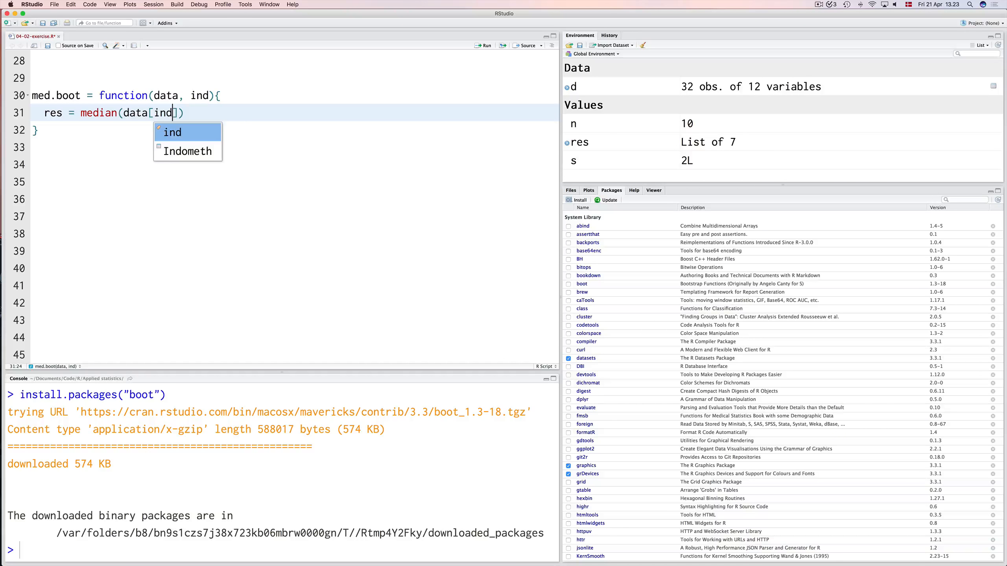
{"action": "key", "text": "Escape"}
{"action": "key", "text": "Down"}
{"action": "key", "text": "Down"}
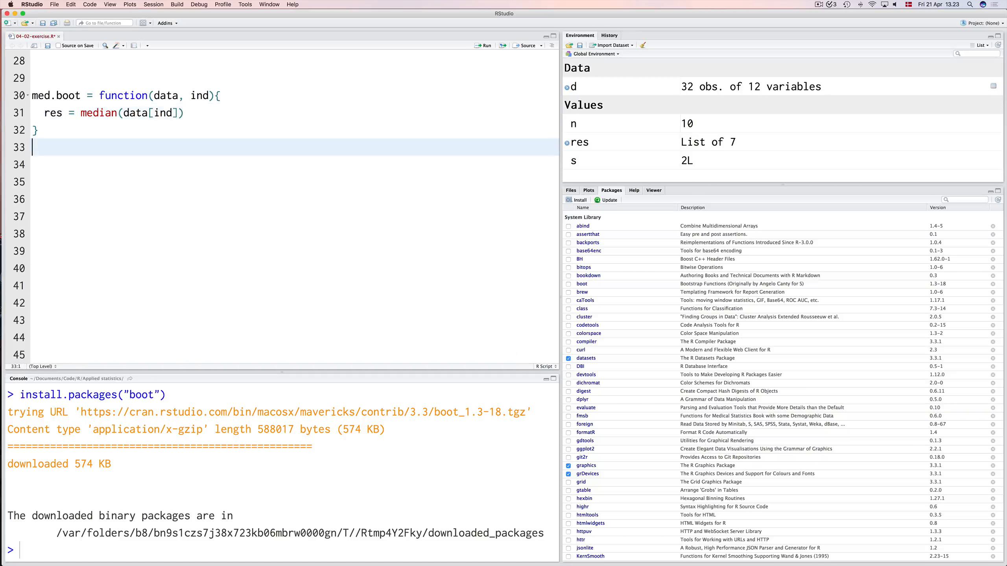
Run the med.boot function definition on lines 30 to 32 and make the Environment pane taller.
{"action": "key", "text": "Up"}
{"action": "key", "text": "Up"}
{"action": "key", "text": "Up"}
{"action": "key", "text": "shift+Down"}
{"action": "key", "text": "shift+Down"}
{"action": "key", "text": "shift+Down"}
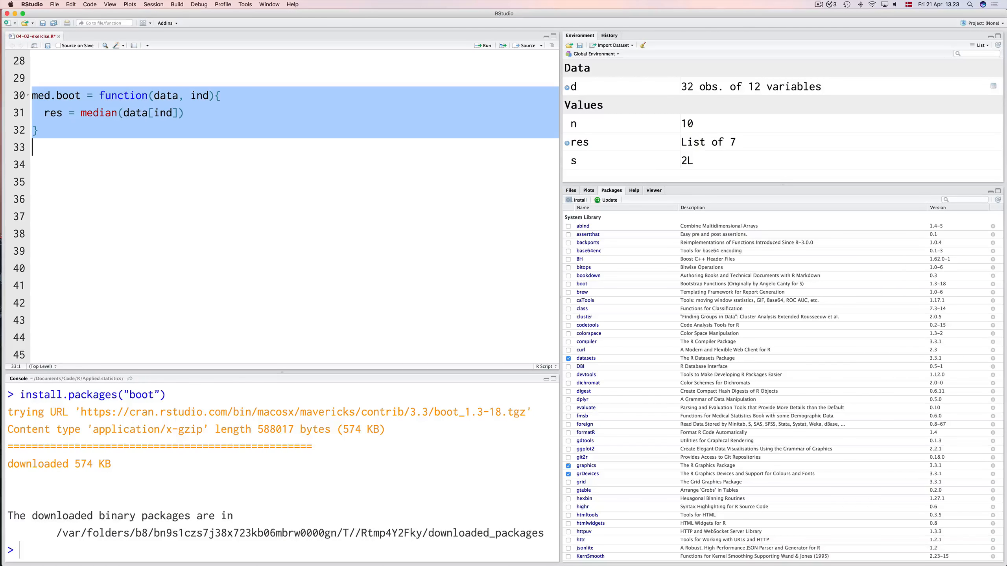
{"action": "key", "text": "super+Return"}
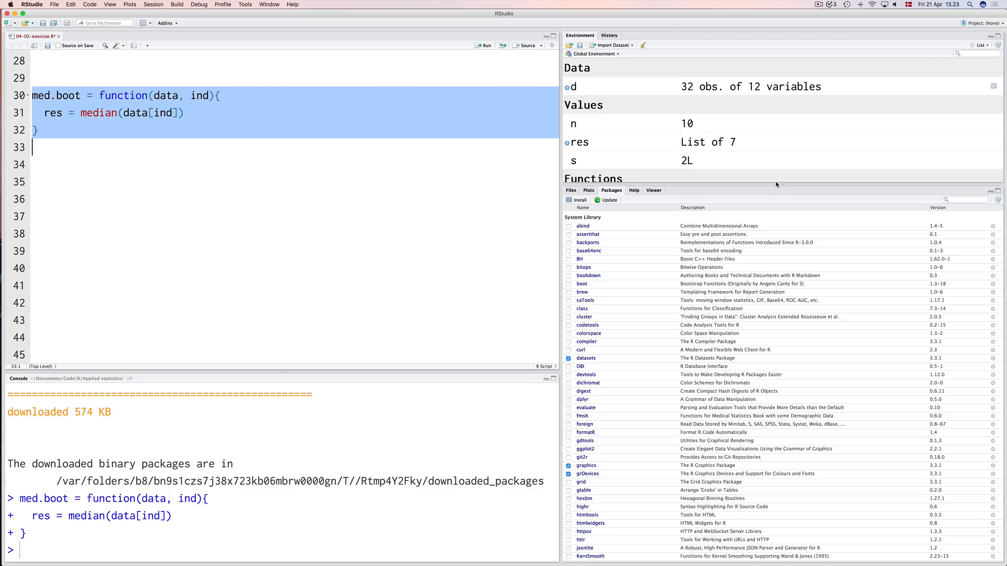
{"action": "left_click_drag", "start_coordinate": [777, 185], "coordinate": [784, 331]}
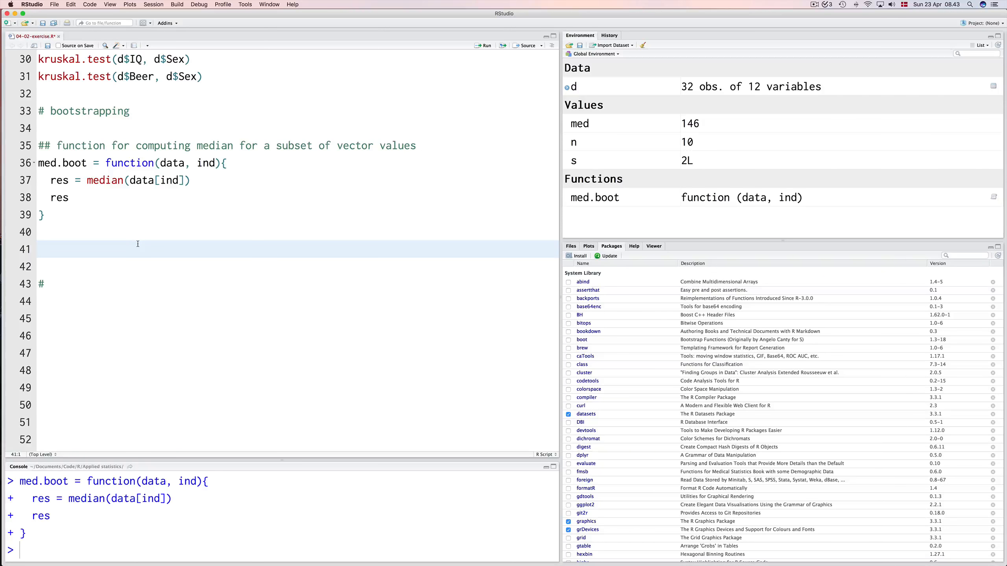
Write obj = boot(d$IQ, statistic = med.boot, R = 10000) on line 41 and run it.
{"action": "type", "text": "obj = boot(d$"}
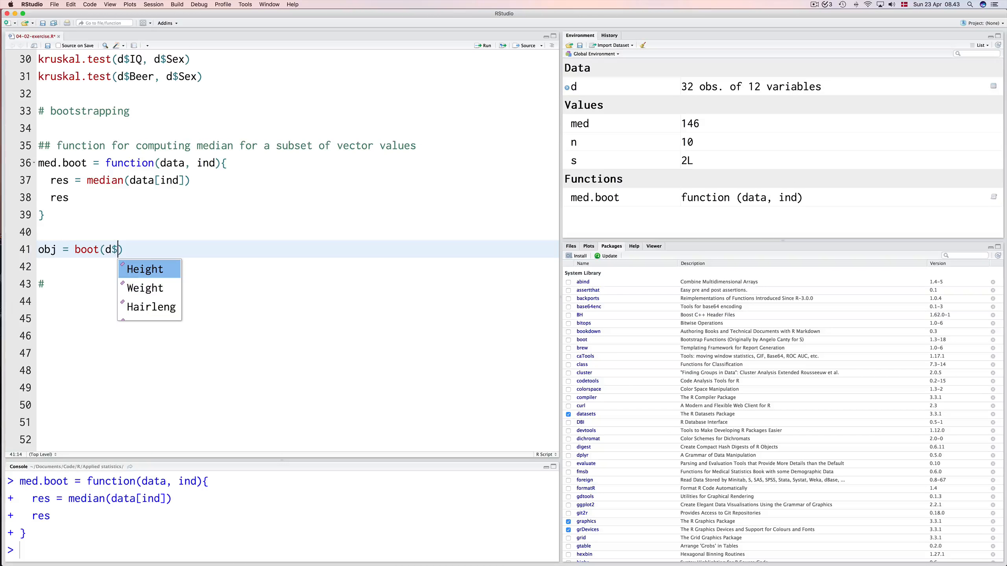
{"action": "type", "text": "IQ"}
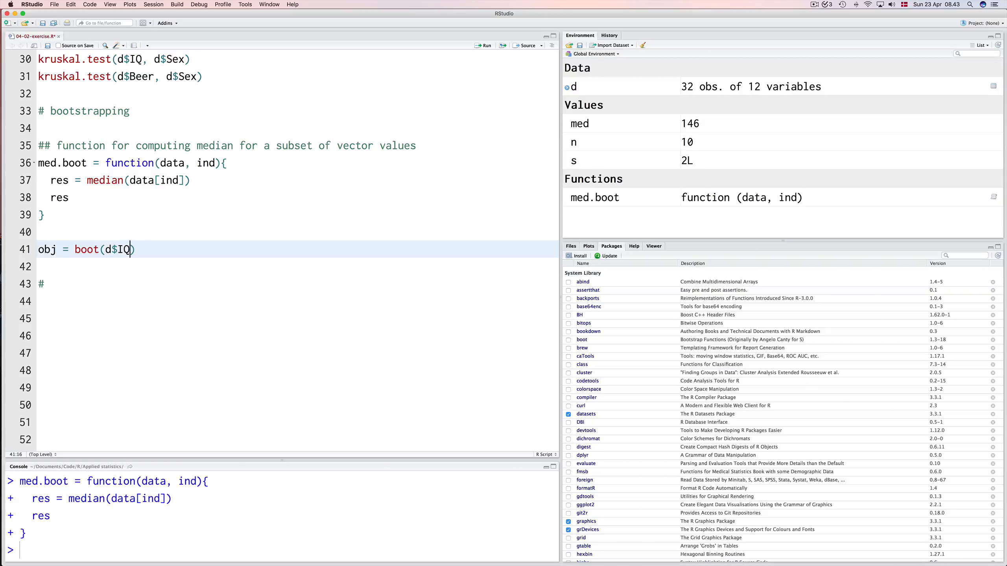
{"action": "type", "text": ", stat"}
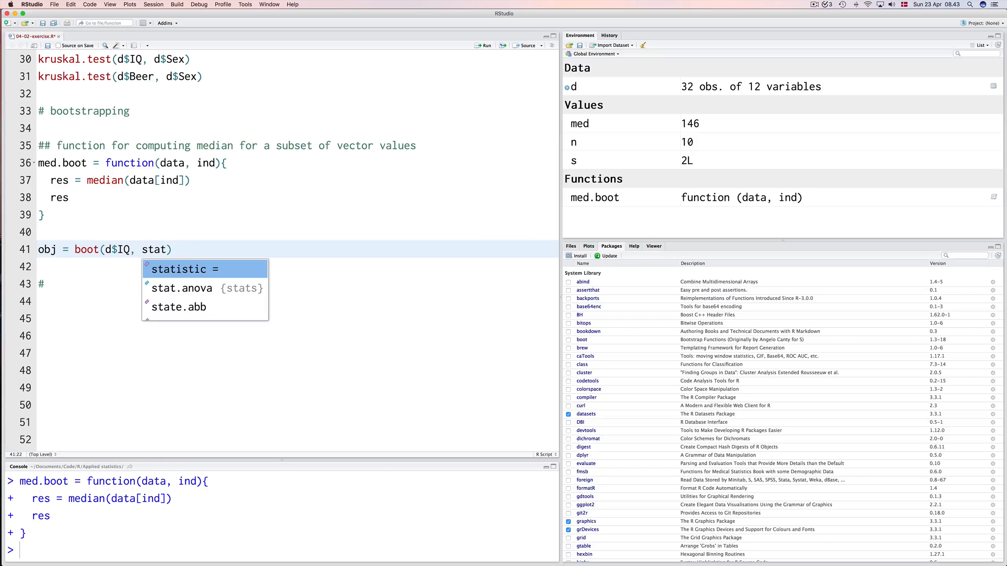
{"action": "key", "text": "Return"}
{"action": "type", "text": "me"}
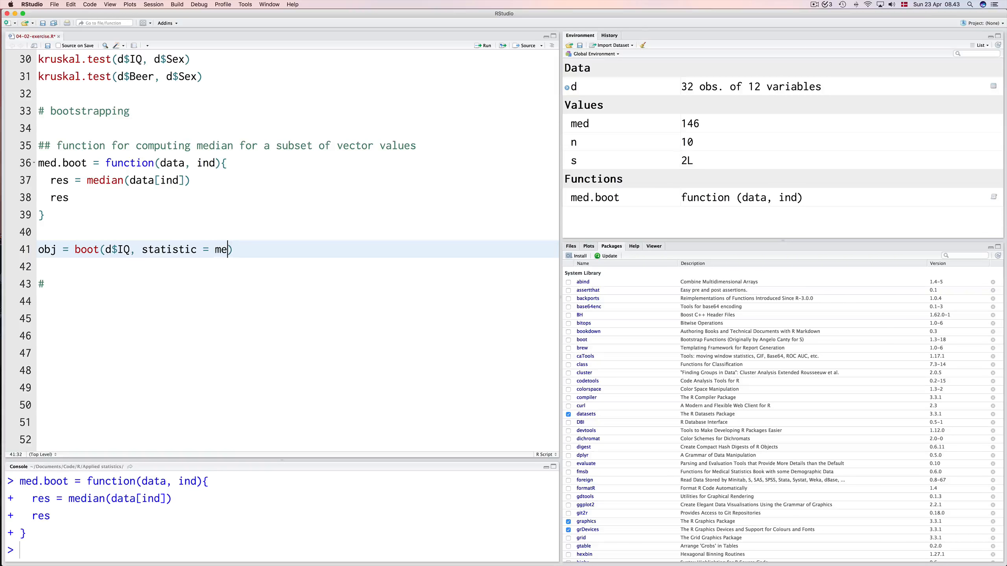
{"action": "type", "text": "d.bo"}
{"action": "key", "text": "Return"}
{"action": "type", "text": ", R = 10000)"}
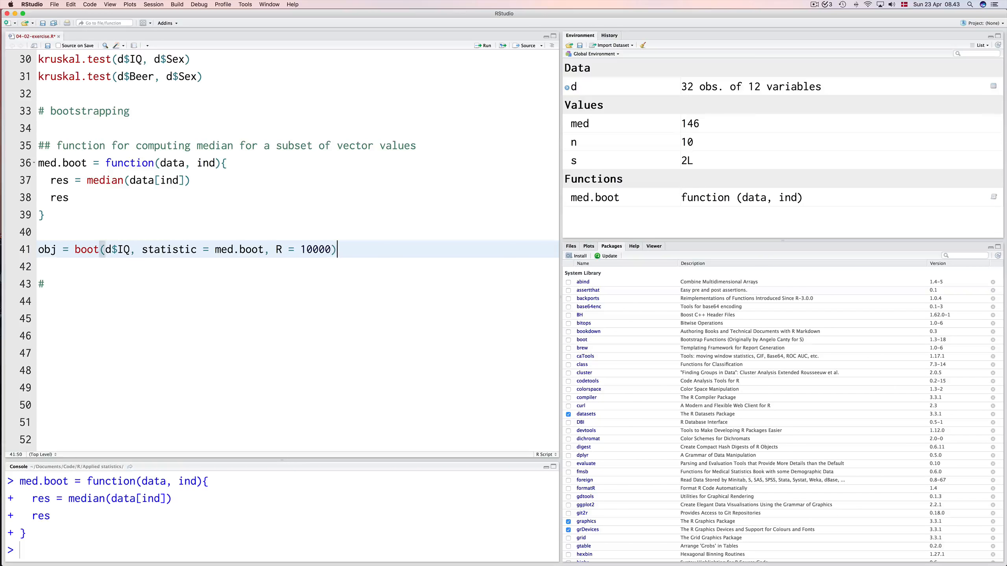
{"action": "key", "text": "super+Return"}
Insert library(boot) on the line above the boot call and run both lines.
{"action": "left_click", "coordinate": [105, 226]}
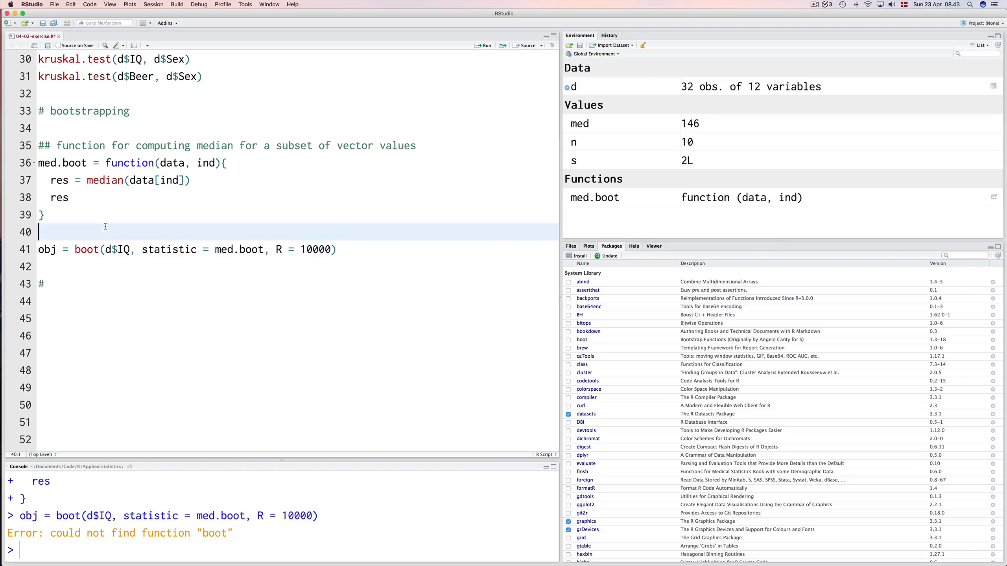
{"action": "key", "text": "Return"}
{"action": "type", "text": "libra"}
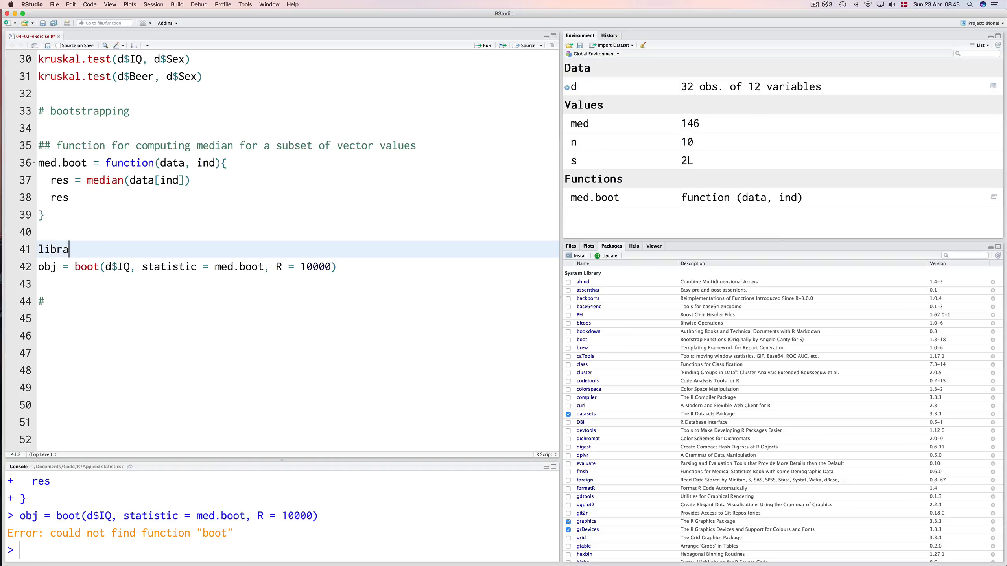
{"action": "type", "text": "ry(boot"}
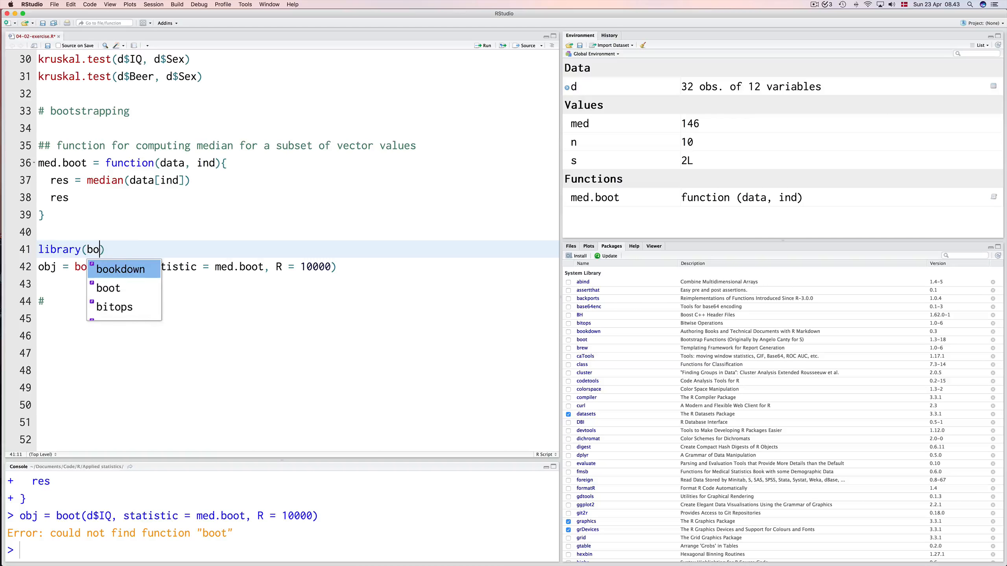
{"action": "key", "text": "super+Return"}
{"action": "key", "text": "super+Return"}
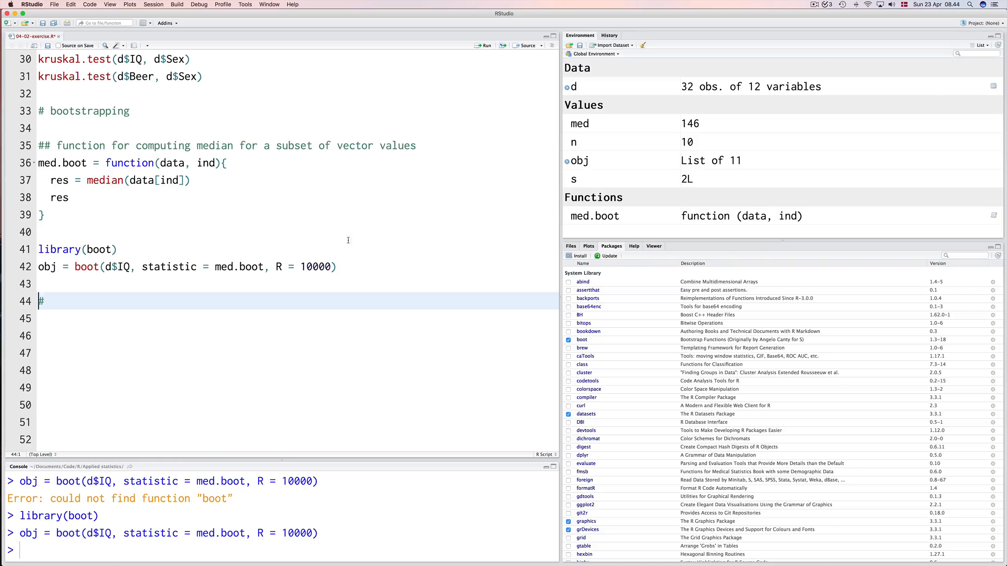
Expand obj in the environment to view its components, and add and run hist(obj$t) below the boot call.
{"action": "left_click", "coordinate": [567, 161]}
{"action": "scroll", "coordinate": [639, 192], "scroll_direction": "down", "scroll_amount": 3}
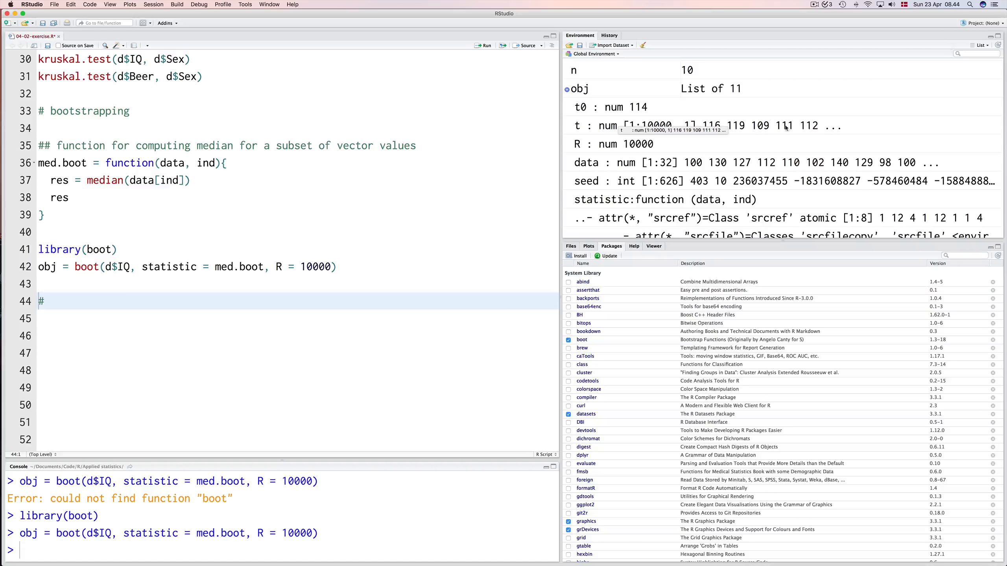
{"action": "left_click", "coordinate": [171, 279]}
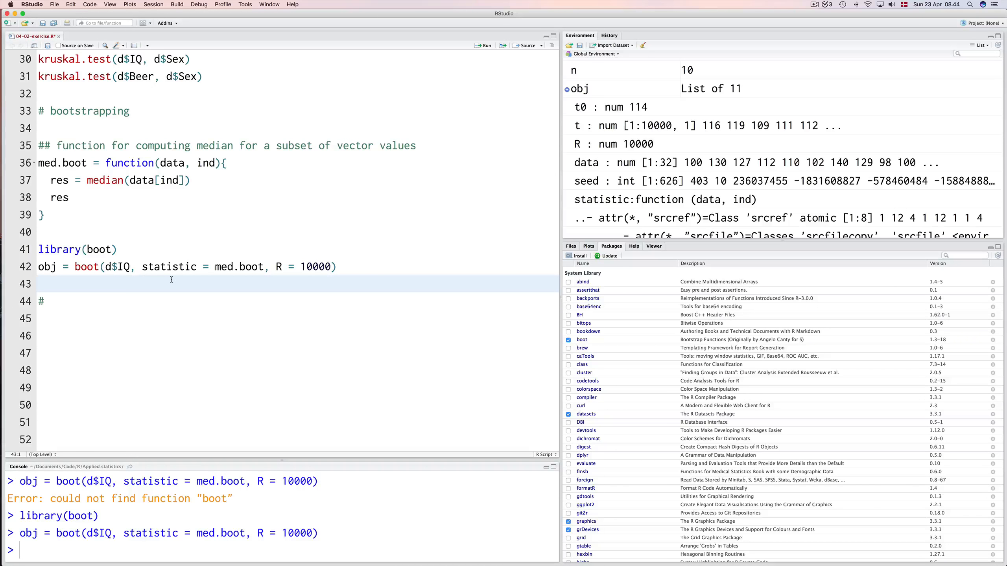
{"action": "type", "text": "hist(obj$"}
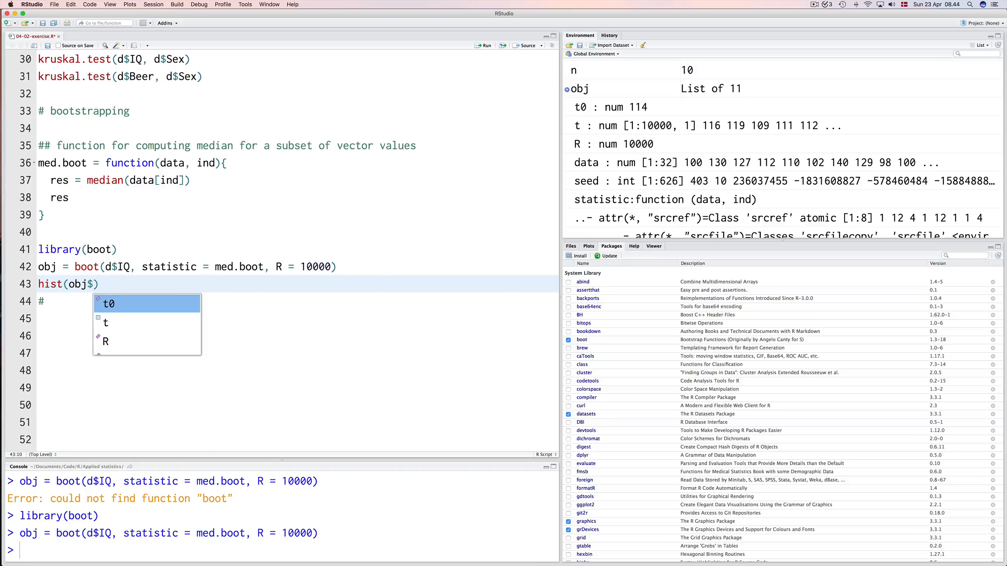
{"action": "type", "text": "t"}
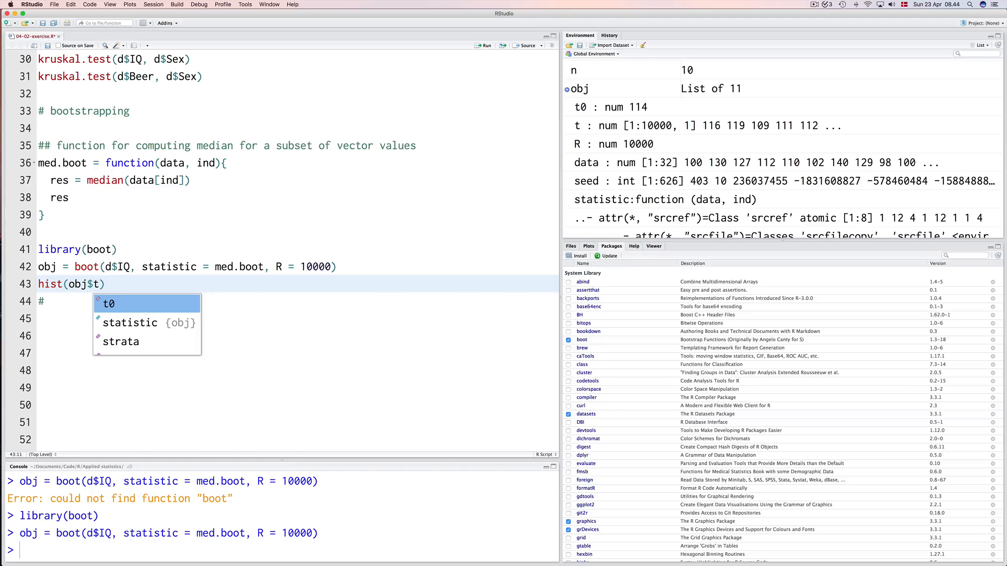
{"action": "key", "text": "super+Return"}
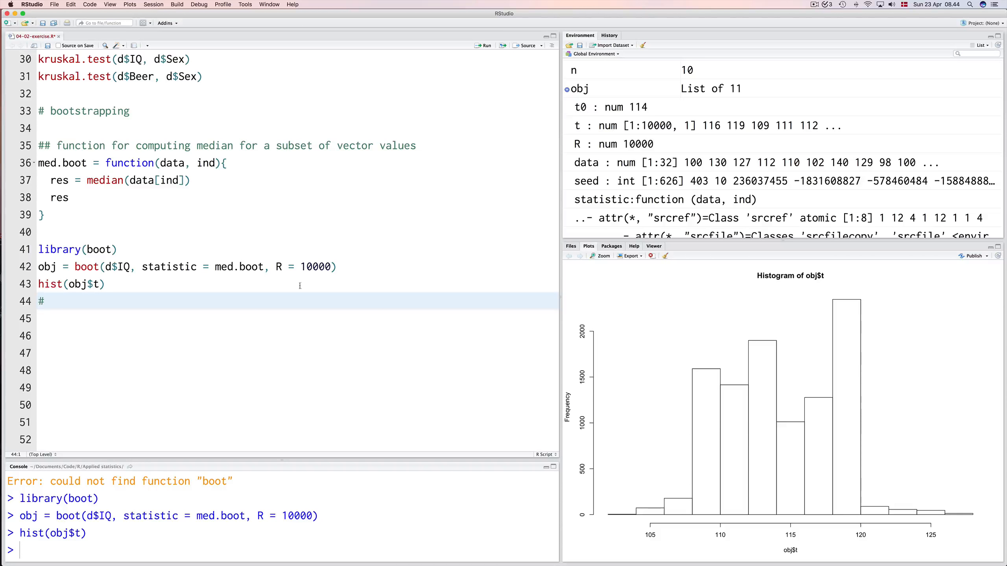
Set R to 20000 in the boot call and rerun it together with the histogram.
{"action": "left_click", "coordinate": [309, 267]}
{"action": "key", "text": "BackSpace"}
{"action": "type", "text": "2"}
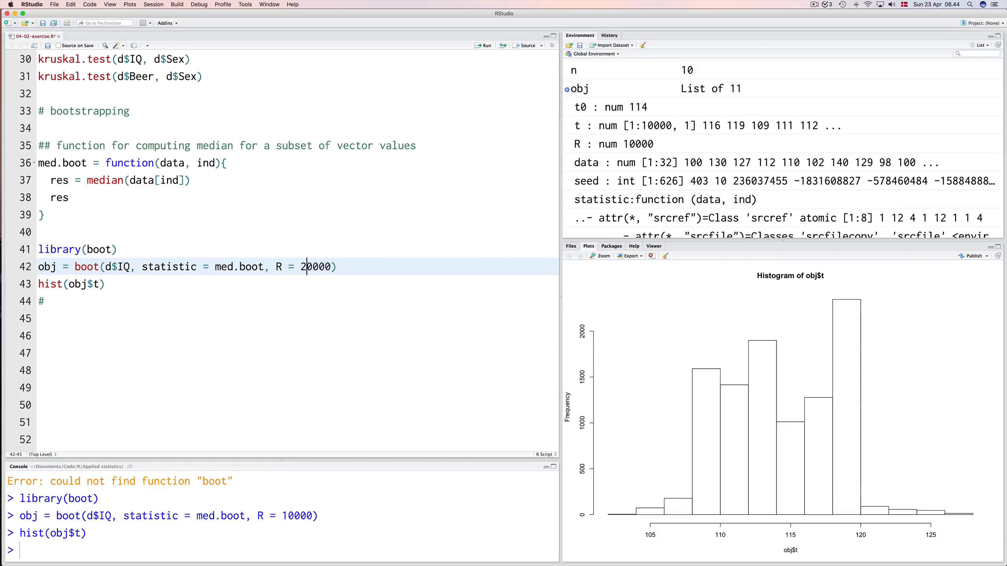
{"action": "key", "text": "ctrl+Return"}
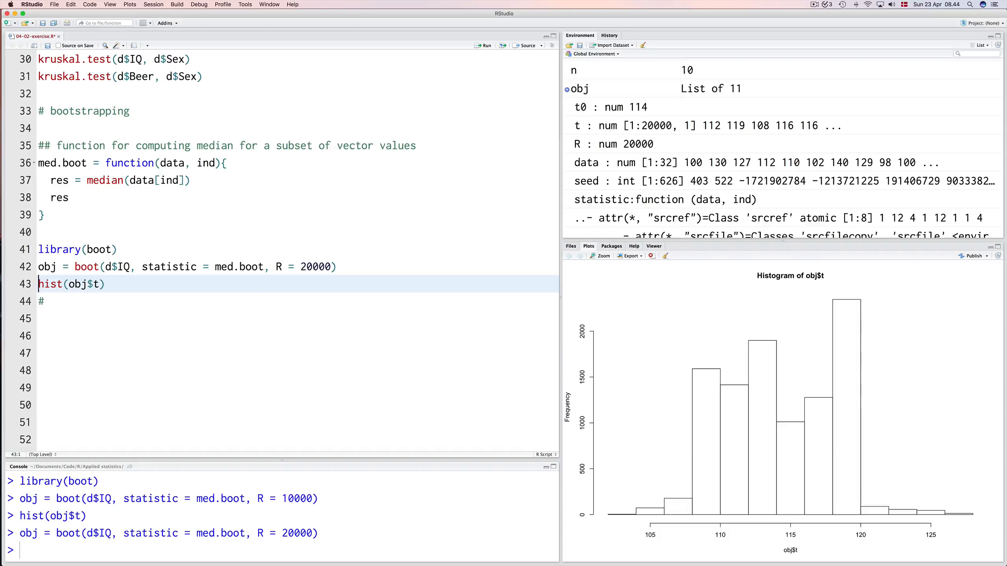
{"action": "key", "text": "ctrl+Return"}
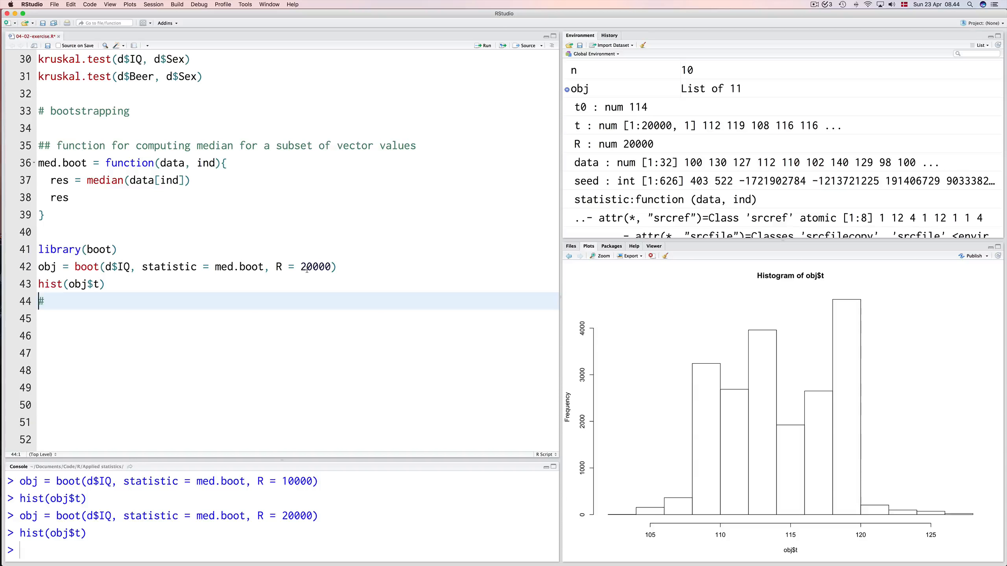
Insert blank lines between hist(obj$t) and the trailing # line, and return to line 45.
{"action": "key", "text": "Up"}
{"action": "key", "text": "Up"}
{"action": "key", "text": "Down"}
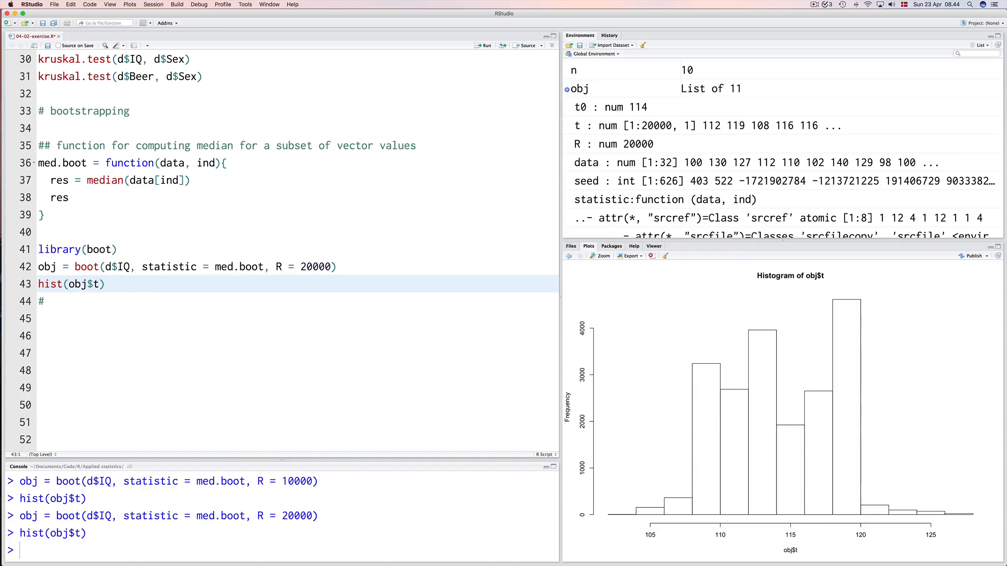
{"action": "key", "text": "Down"}
{"action": "key", "text": "Return"}
{"action": "key", "text": "Return"}
{"action": "key", "text": "Return"}
{"action": "key", "text": "Return"}
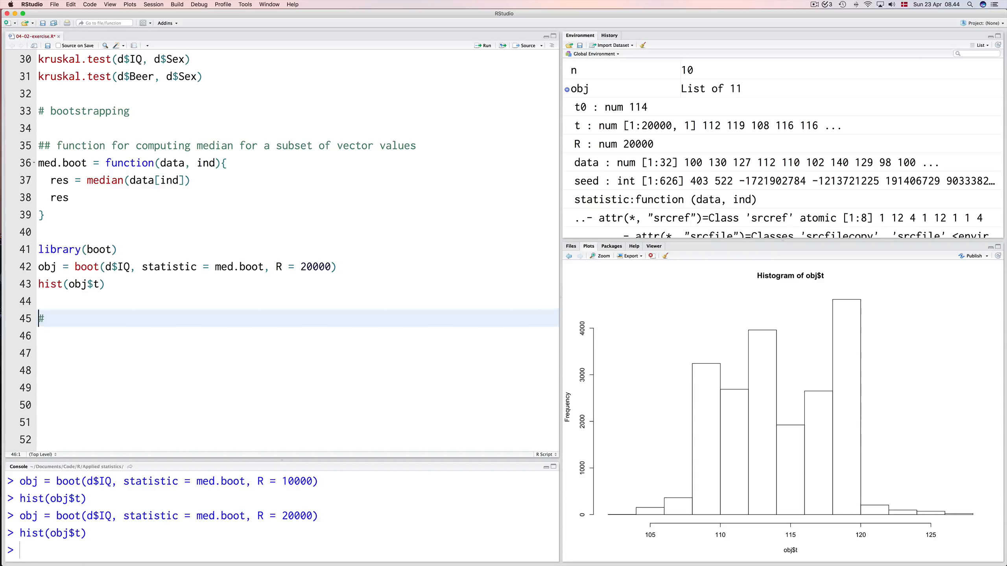
{"action": "key", "text": "Up"}
{"action": "key", "text": "Up"}
{"action": "key", "text": "Up"}
Write ci = boot.ci(obj, conf = 0.95, type = 'bca') on line 45.
{"action": "type", "text": "ci = boot.ci(obj, conf"}
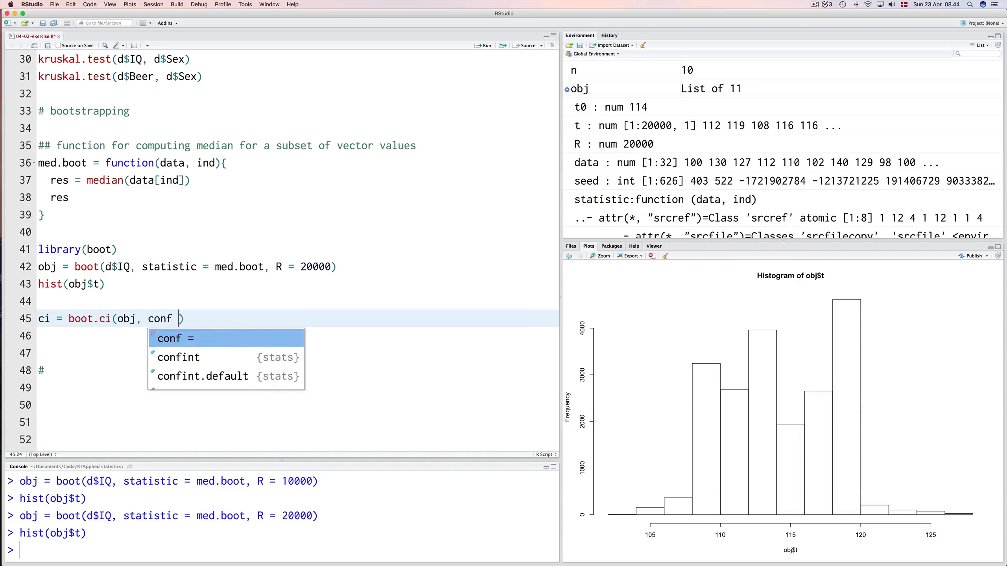
{"action": "key", "text": "Tab"}
{"action": "type", "text": "0.95,"}
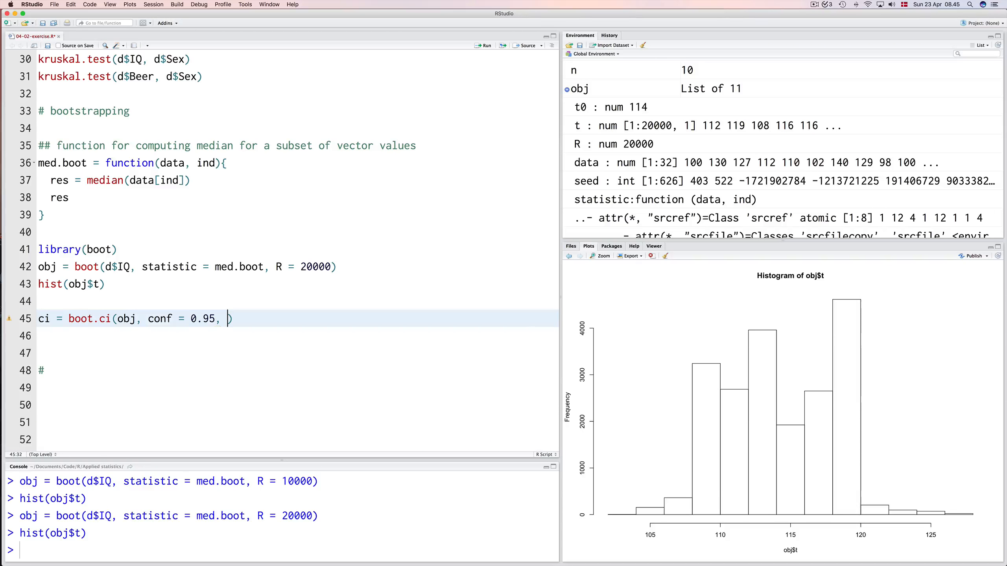
{"action": "type", "text": "type = 'v"}
{"action": "key", "text": "BackSpace"}
{"action": "type", "text": "bca"}
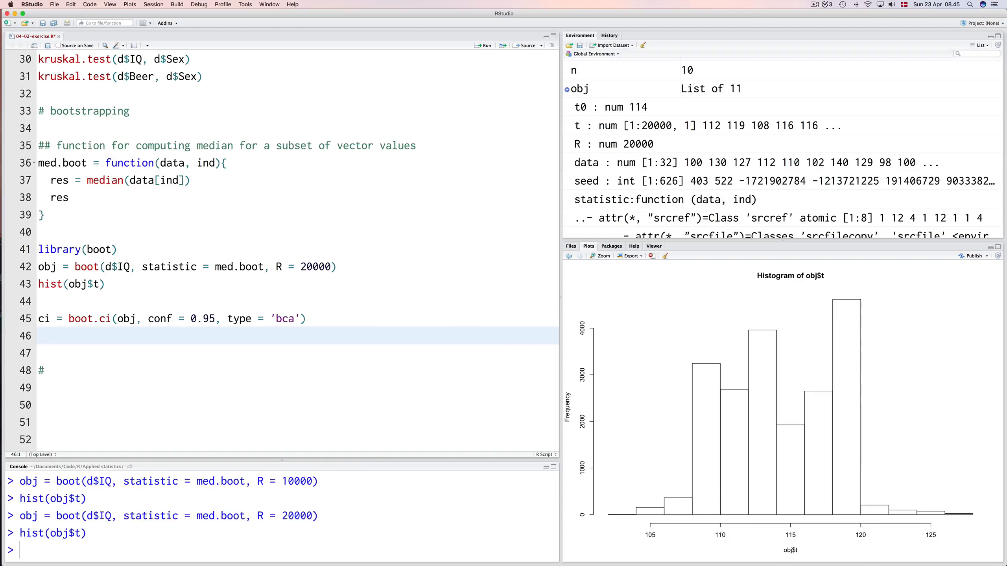
Add show(ci) on line 46 and run both confidence interval lines.
{"action": "type", "text": "show(ci"}
{"action": "key", "text": "Up"}
{"action": "key", "text": "super+Return"}
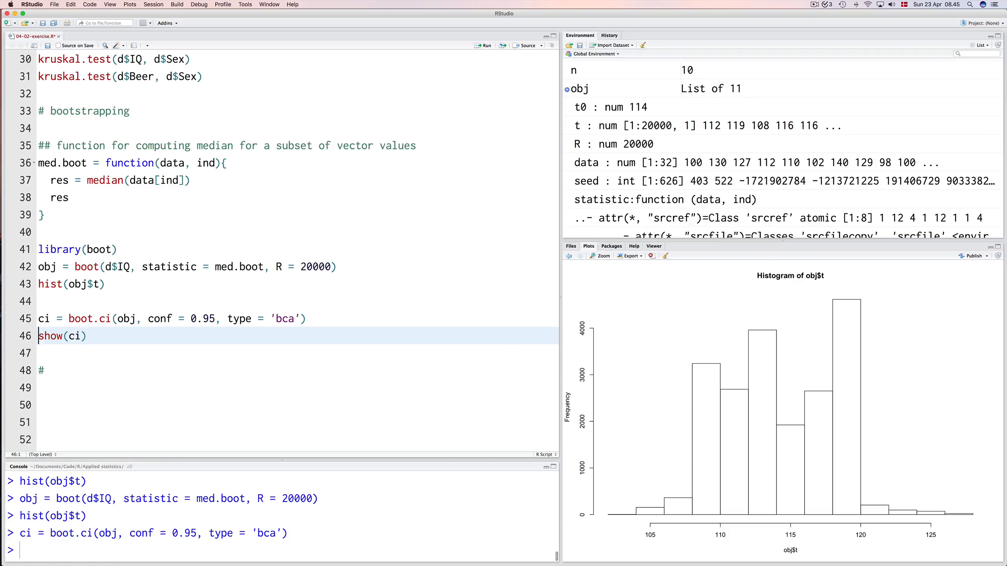
{"action": "key", "text": "super+Return"}
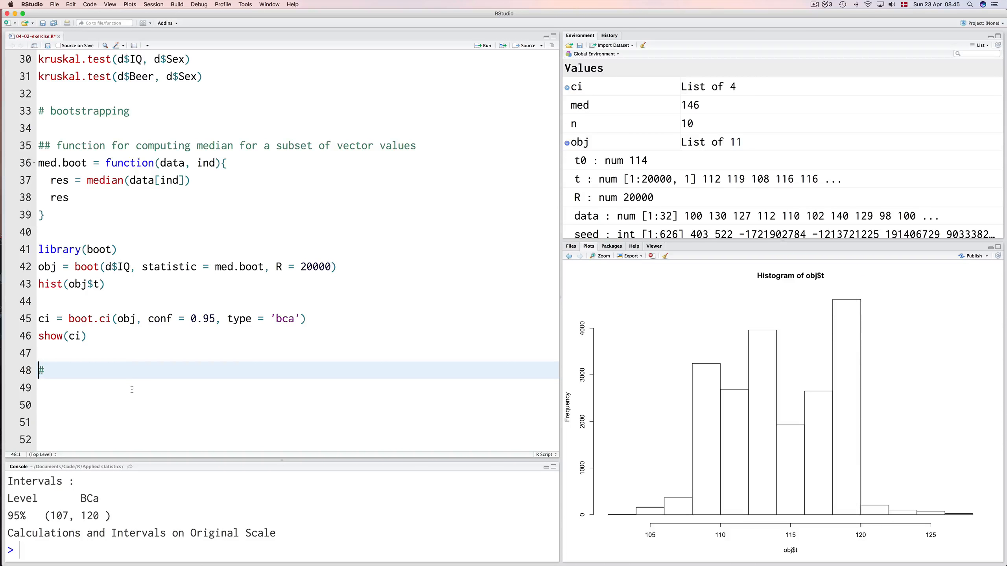
Duplicate the boot.ci and show(ci) lines below the originals, on lines 48 and 49.
{"action": "key", "text": "Up"}
{"action": "key", "text": "Up"}
{"action": "key", "text": "Up"}
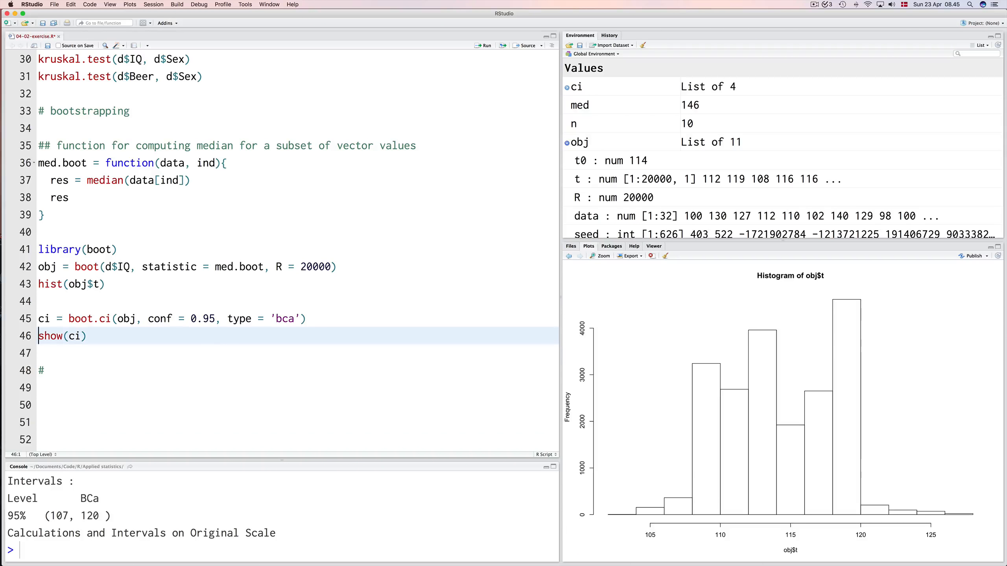
{"action": "key", "text": "shift+Down"}
{"action": "key", "text": "shift+Down"}
{"action": "key", "text": "cmd+c"}
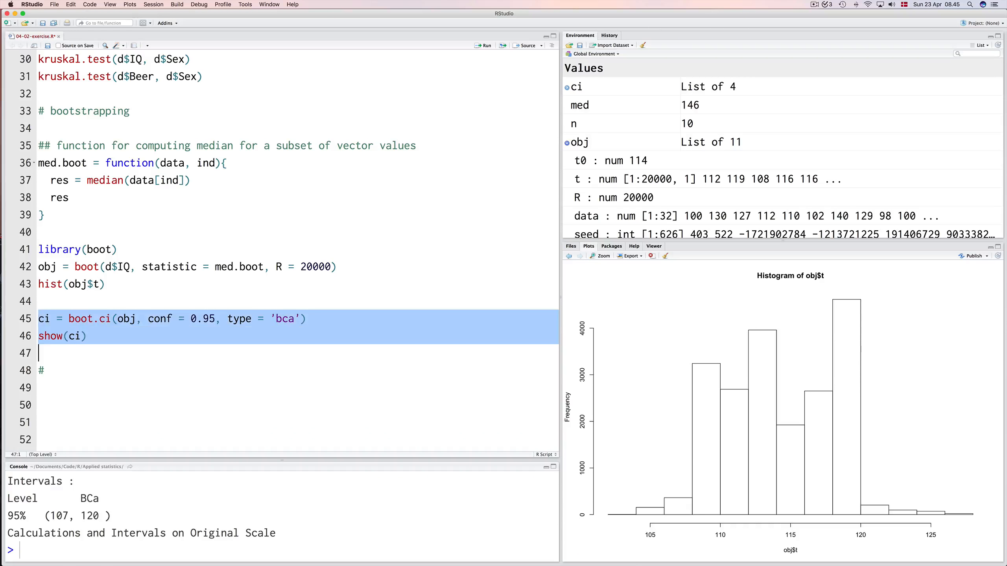
{"action": "key", "text": "Down"}
{"action": "key", "text": "Up"}
{"action": "key", "text": "Return"}
{"action": "key", "text": "cmd+v"}
{"action": "key", "text": "Up"}
{"action": "key", "text": "Up"}
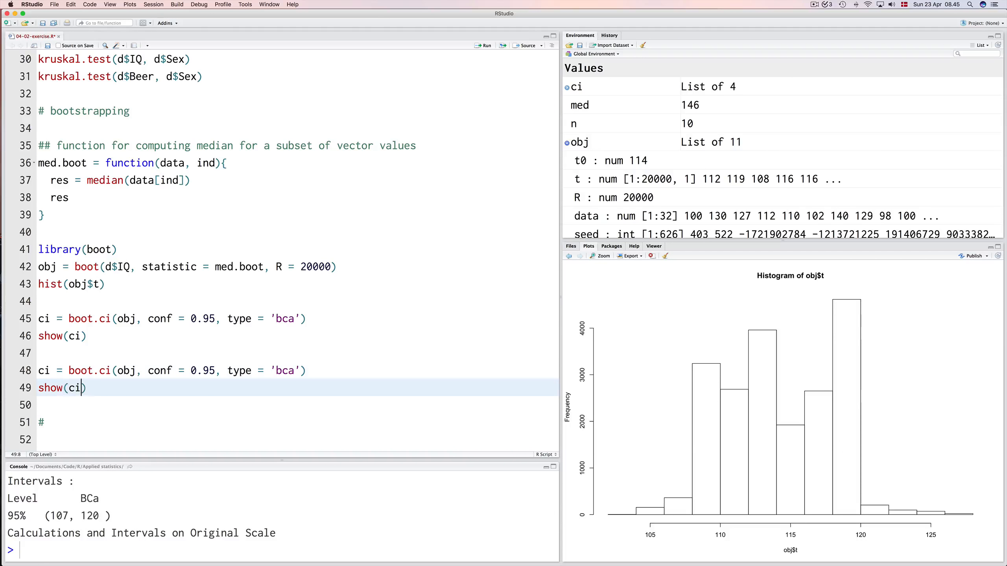
Remove the type = 'bca' argument from the copied boot.ci call on line 48 and run lines 48 and 49.
{"action": "key", "text": "alt+Right"}
{"action": "key", "text": "alt+Right"}
{"action": "key", "text": "alt+Right"}
{"action": "key", "text": "alt+Right"}
{"action": "key", "text": "alt+Right"}
{"action": "key", "text": "alt+Right"}
{"action": "key", "text": "alt+Right"}
{"action": "key", "text": "alt+Right"}
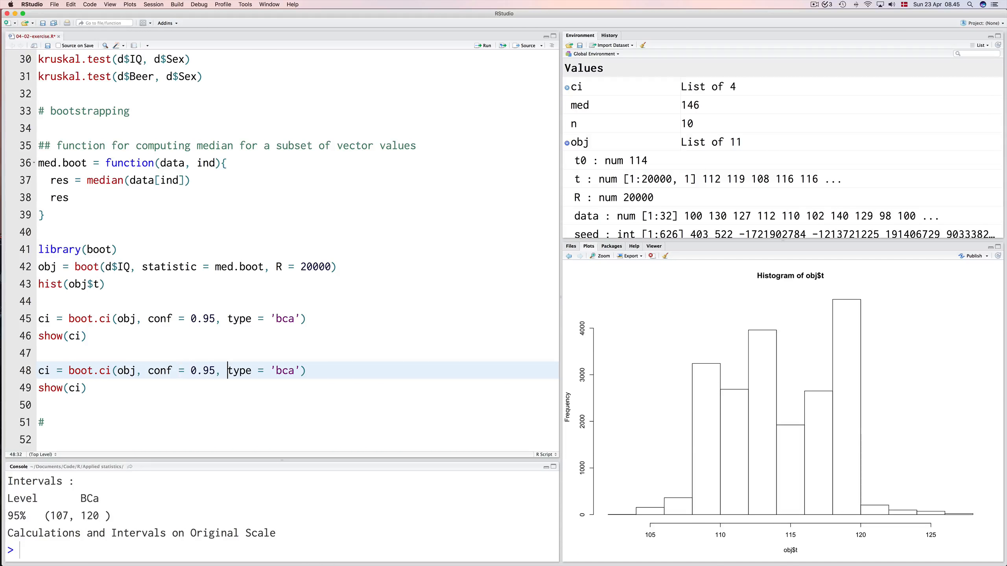
{"action": "key", "text": "Left"}
{"action": "key", "text": "Left"}
{"action": "key", "text": "shift+Right"}
{"action": "key", "text": "shift+Right"}
{"action": "key", "text": "shift+Right"}
{"action": "key", "text": "shift+Right"}
{"action": "key", "text": "shift+Right"}
{"action": "key", "text": "shift+Right"}
{"action": "key", "text": "shift+Right"}
{"action": "key", "text": "shift+Right"}
{"action": "key", "text": "shift+Right"}
{"action": "key", "text": "shift+Right"}
{"action": "key", "text": "shift+Right"}
{"action": "key", "text": "shift+Right"}
{"action": "key", "text": "shift+Right"}
{"action": "key", "text": "shift+Right"}
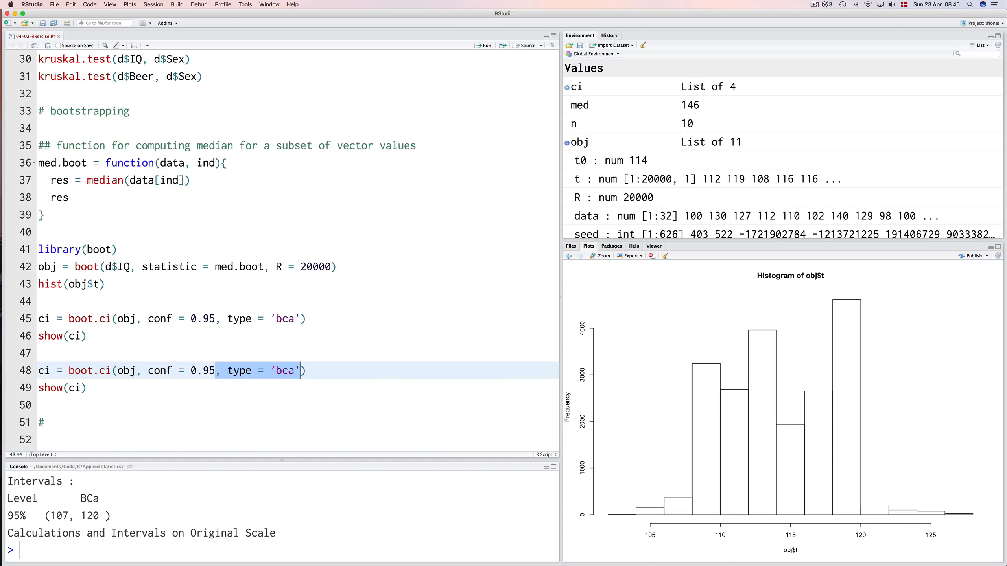
{"action": "key", "text": "BackSpace"}
{"action": "key", "text": "cmd+Return"}
{"action": "key", "text": "cmd+Return"}
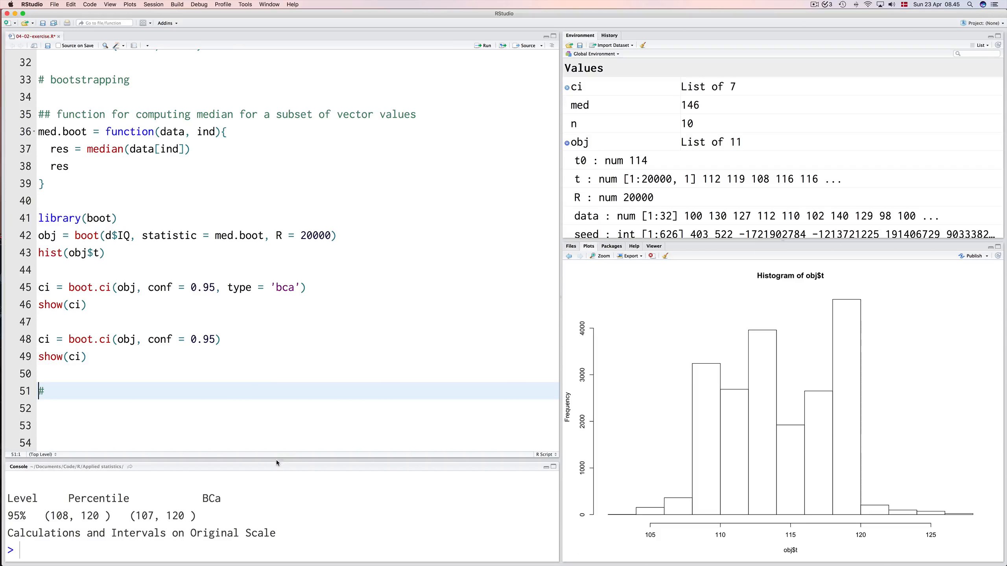
Make the console taller and highlight the 95% BCa interval in the boot.ci output.
{"action": "left_click_drag", "start_coordinate": [280, 459], "coordinate": [282, 400]}
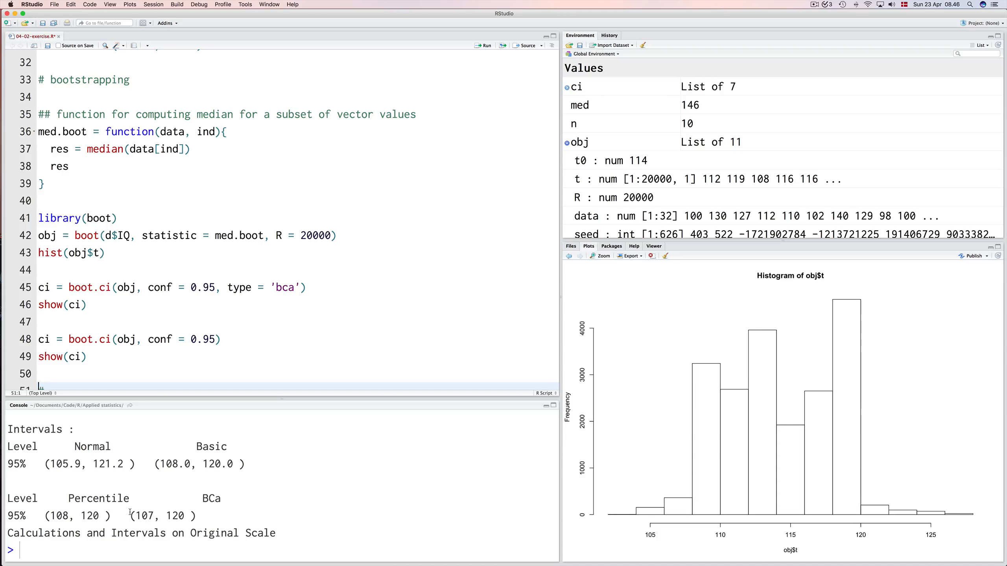
{"action": "left_click_drag", "start_coordinate": [136, 516], "coordinate": [185, 519]}
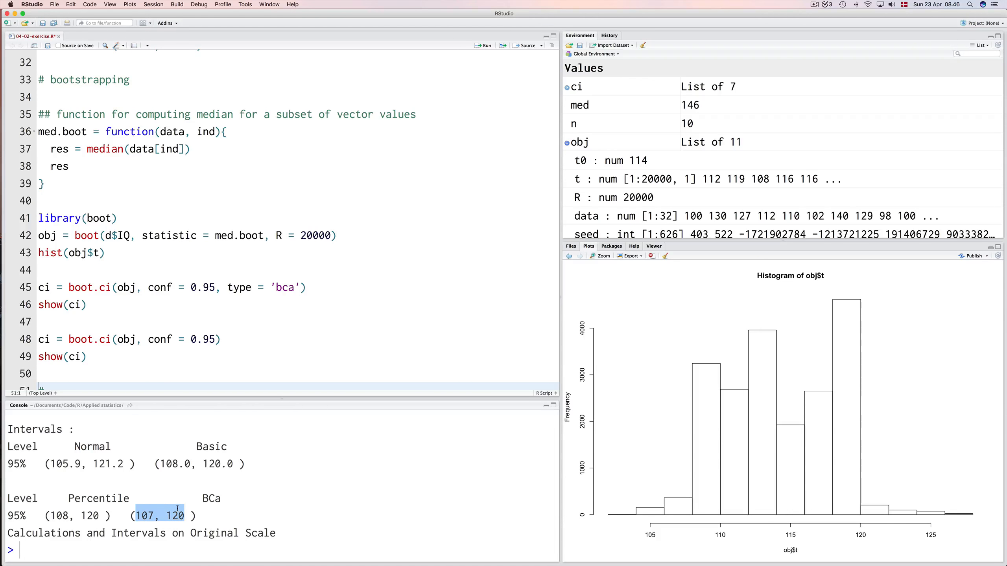
Insert several blank lines below show(ci) on line 49 and place the cursor on line 51.
{"action": "left_click", "coordinate": [198, 371]}
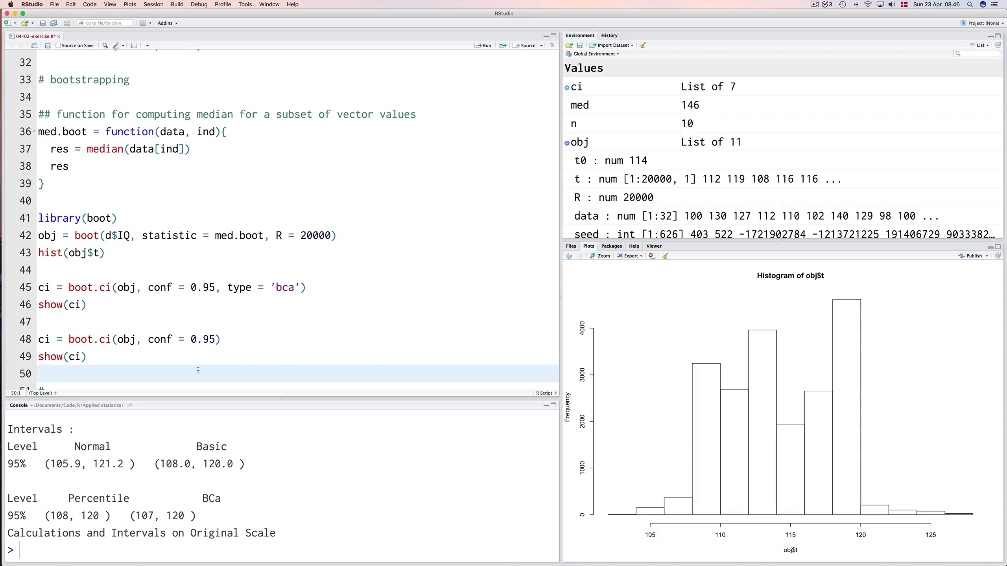
{"action": "key", "text": "Return"}
{"action": "key", "text": "Return"}
{"action": "key", "text": "Return"}
{"action": "key", "text": "Return"}
{"action": "key", "text": "Return"}
{"action": "key", "text": "Return"}
{"action": "key", "text": "Return"}
{"action": "key", "text": "Return"}
{"action": "key", "text": "Return"}
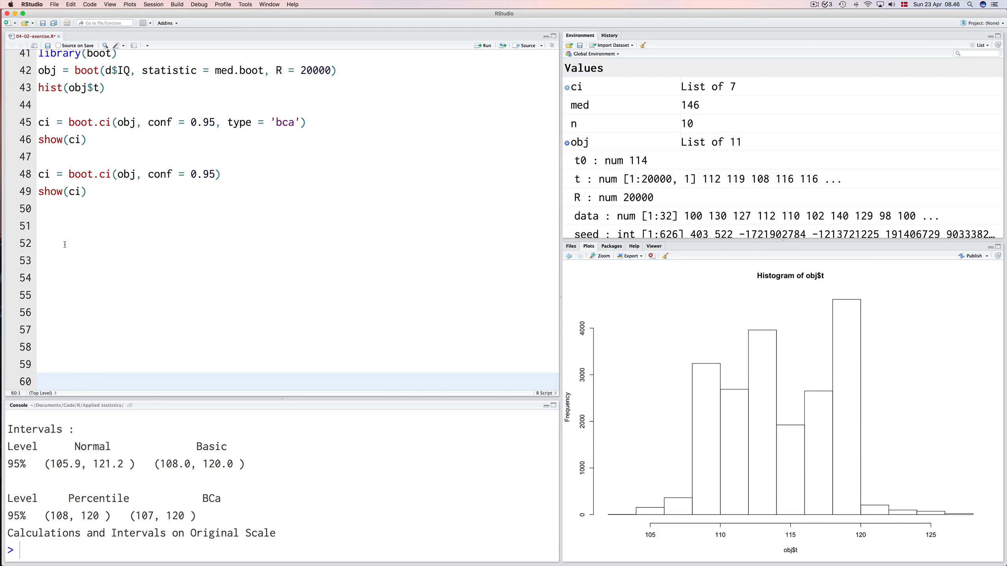
{"action": "left_click", "coordinate": [69, 240]}
{"action": "key", "text": "Up"}
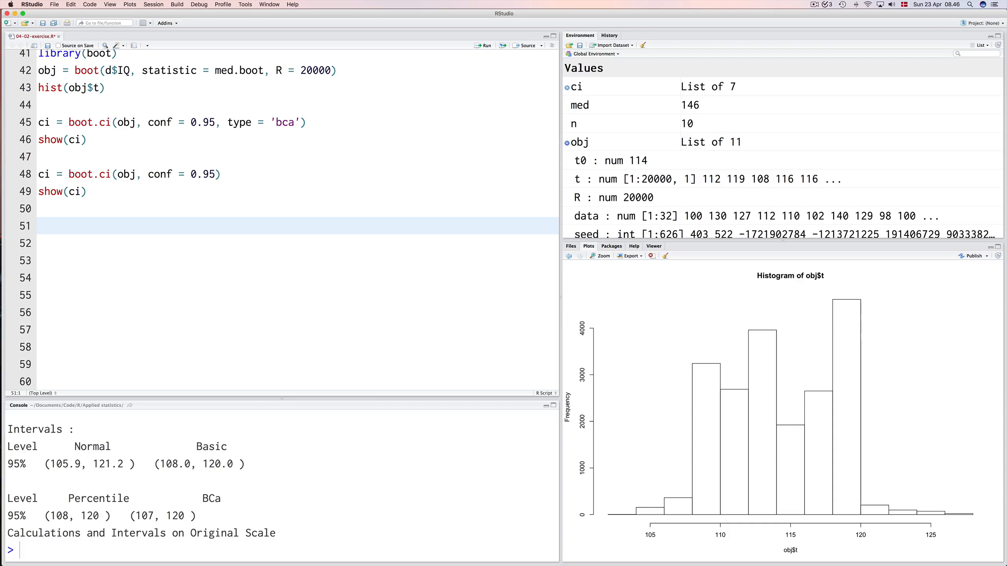
Start a function on line 51 with cor.boot = function(data, ind) { and open its body.
{"action": "type", "text": "cor."}
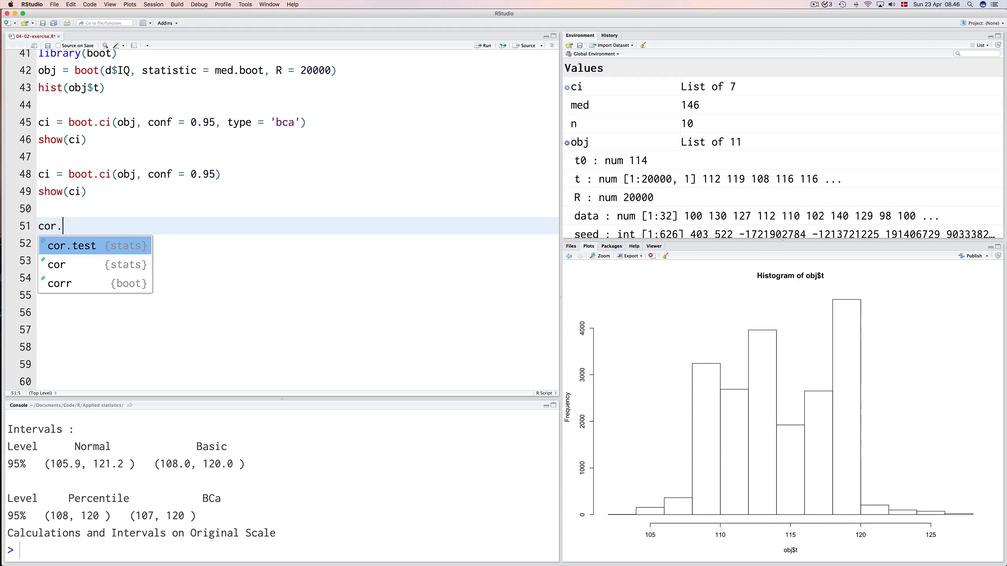
{"action": "type", "text": "boot = fu"}
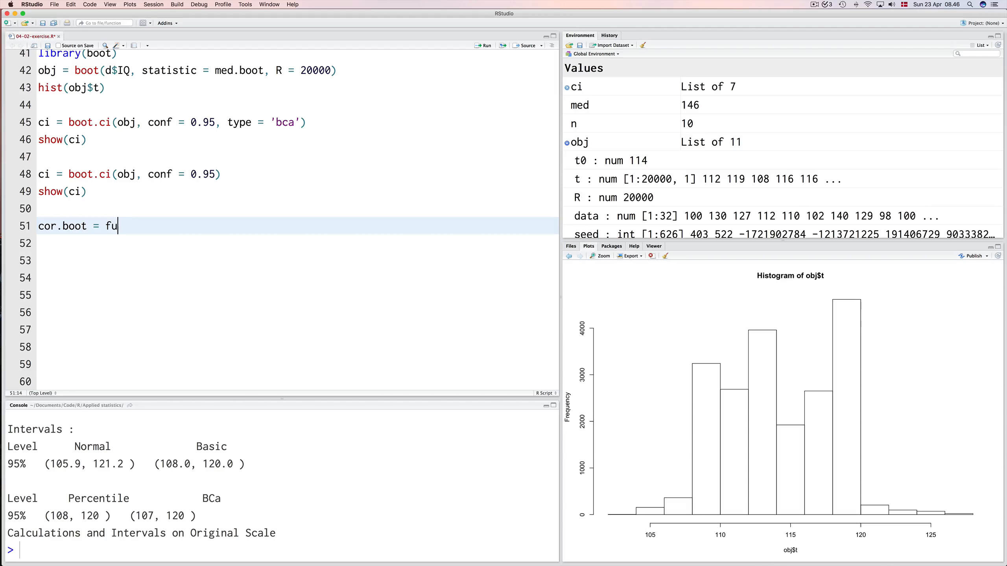
{"action": "type", "text": "nction(data, ind) {"}
{"action": "key", "text": "Return"}
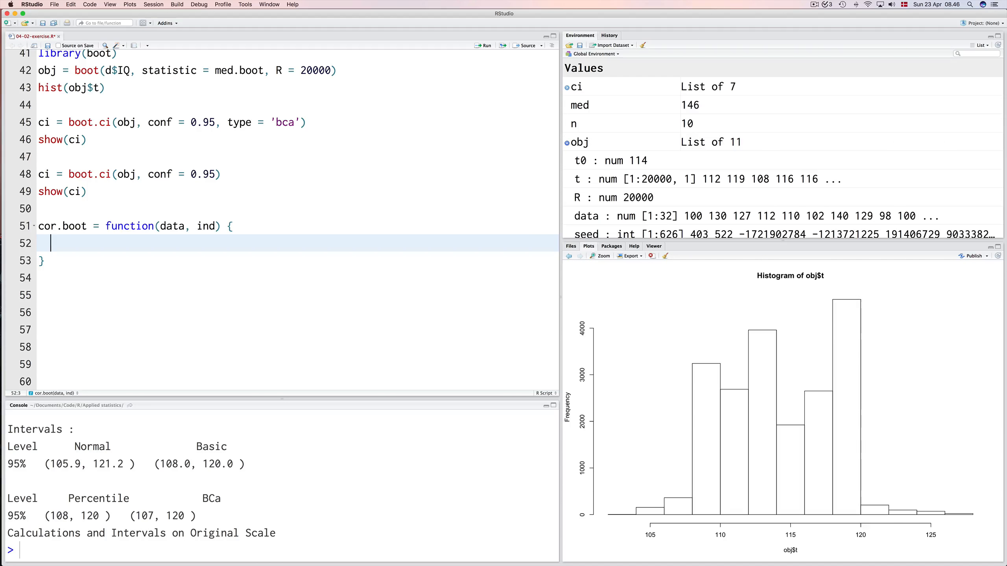
Write res = cor(data[ind, 1], data[ind, 2]) as the first line of the cor.boot body.
{"action": "type", "text": "res = cor(data[ind"}
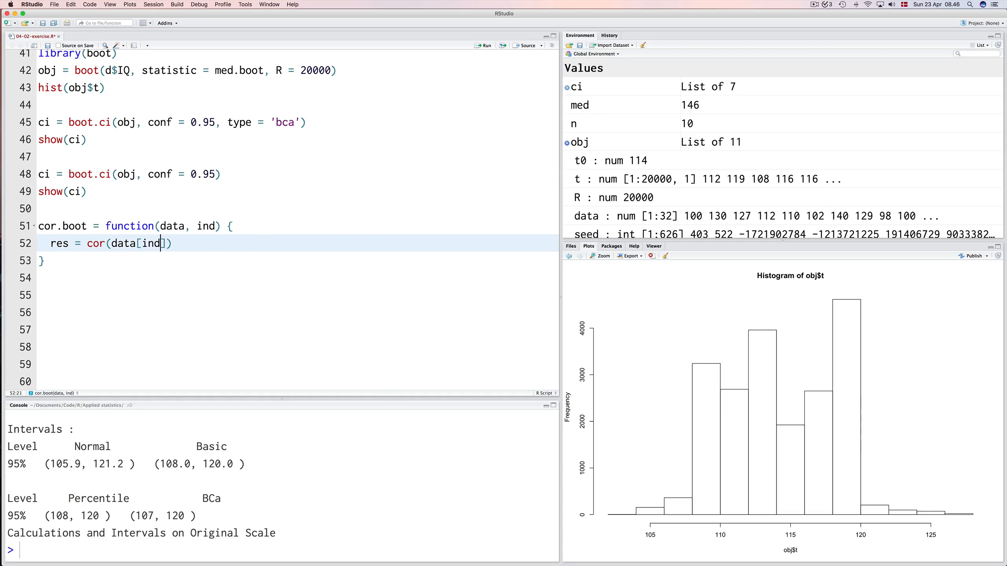
{"action": "type", "text": ", 1], data[ind, 2])"}
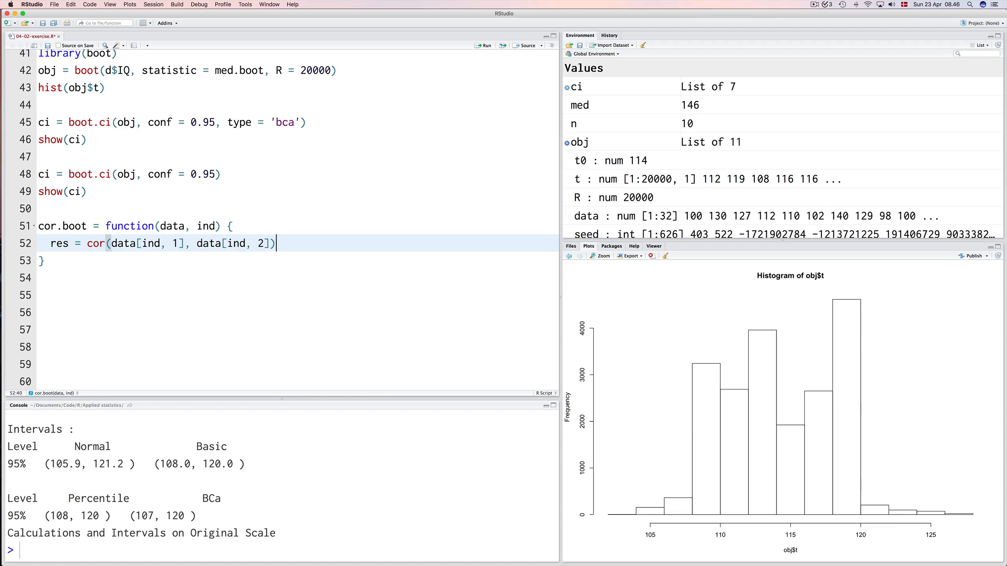
Add res as the return line of cor.boot and dismiss the code completion suggestions.
{"action": "key", "text": "Return"}
{"action": "type", "text": "res"}
{"action": "key", "text": "Up"}
{"action": "key", "text": "Up"}
{"action": "key", "text": "Up"}
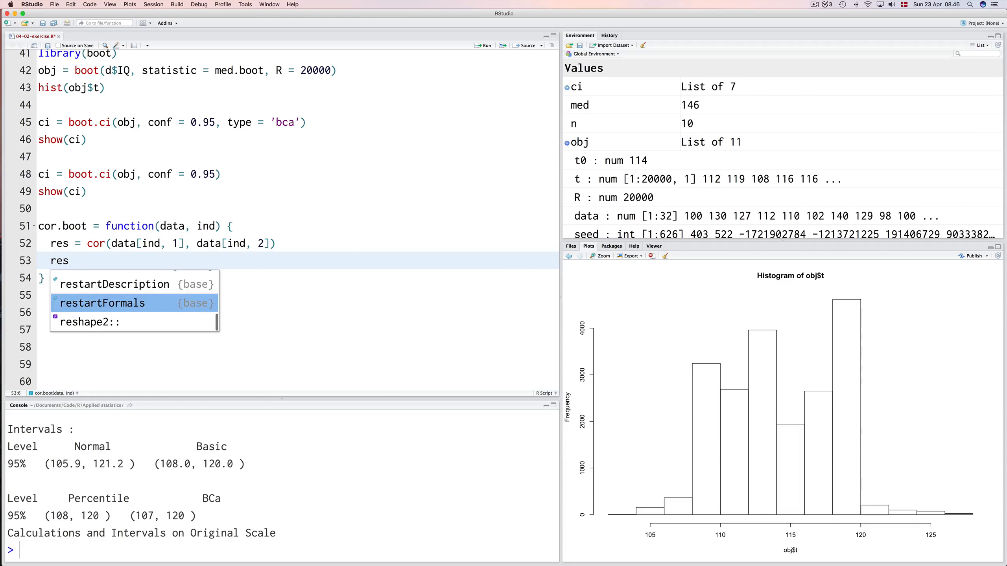
{"action": "key", "text": "Escape"}
Select the whole cor.boot function and run it to define it in the environment.
{"action": "key", "text": "Up"}
{"action": "key", "text": "Up"}
{"action": "key", "text": "Up"}
{"action": "key", "text": "Right"}
{"action": "key", "text": "shift+Down"}
{"action": "key", "text": "shift+Down"}
{"action": "key", "text": "shift+Down"}
{"action": "key", "text": "shift+Down"}
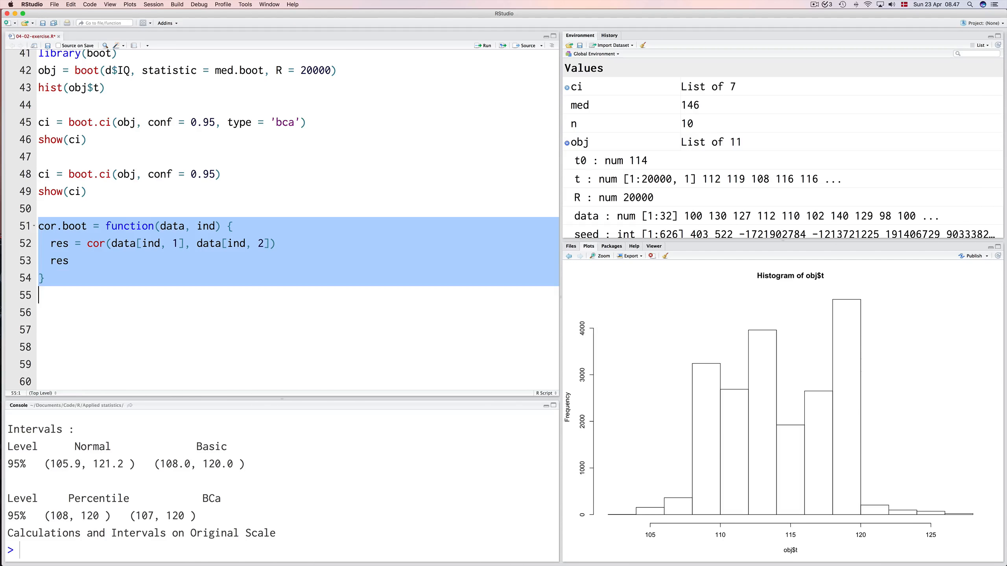
{"action": "key", "text": "super+Return"}
{"action": "scroll", "coordinate": [648, 177], "scroll_direction": "down", "scroll_amount": 5}
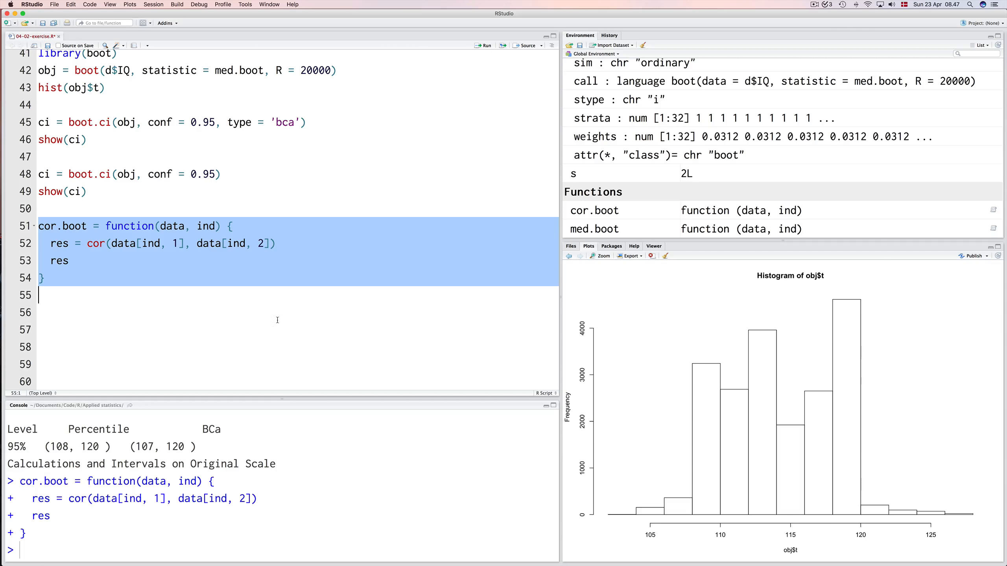
Begin line 56 with obj = boot(subset(d, select = c(Beer, Wine)), as the data argument.
{"action": "left_click", "coordinate": [183, 313]}
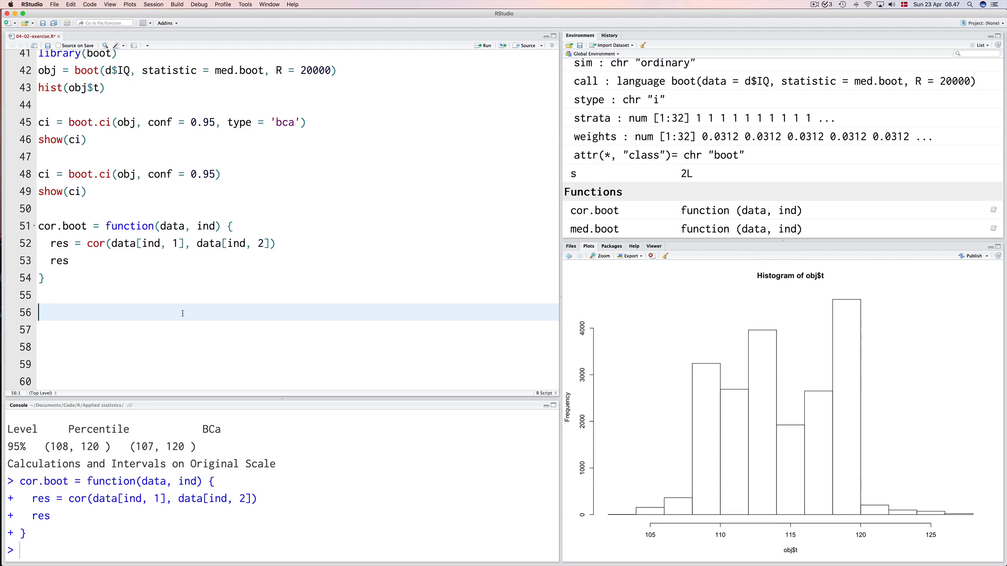
{"action": "type", "text": "obj = boot(subset(d"}
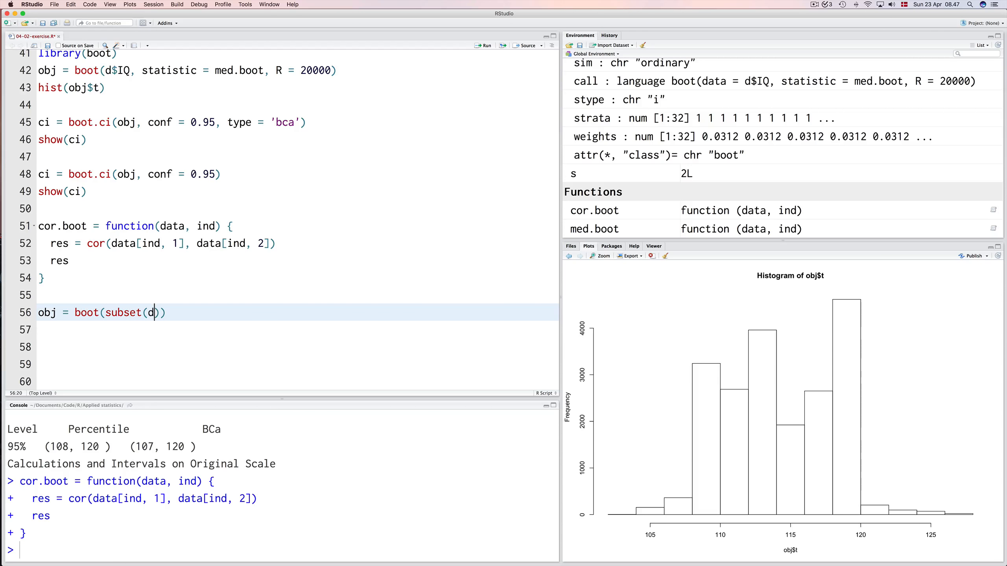
{"action": "type", "text": ", select"}
{"action": "type", "text": " = "}
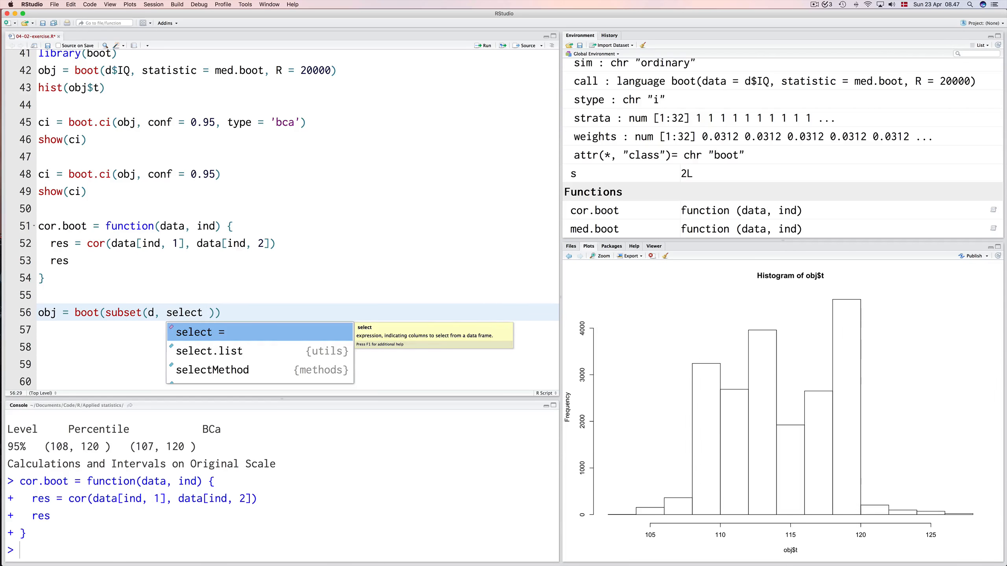
{"action": "type", "text": "c(Beer, W"}
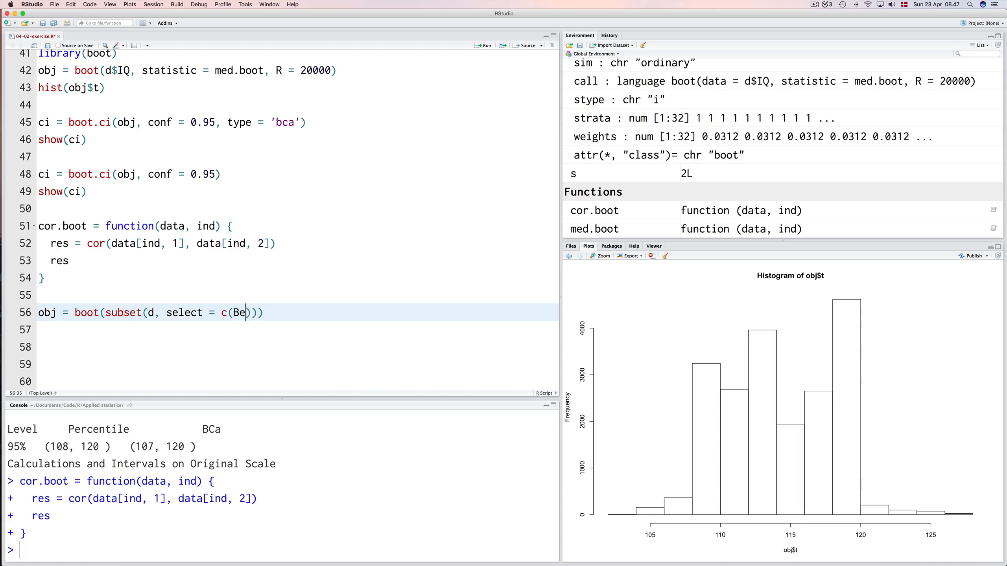
{"action": "type", "text": "ine)"}
{"action": "type", "text": "), "}
{"action": "type", "text": "statistic = "}
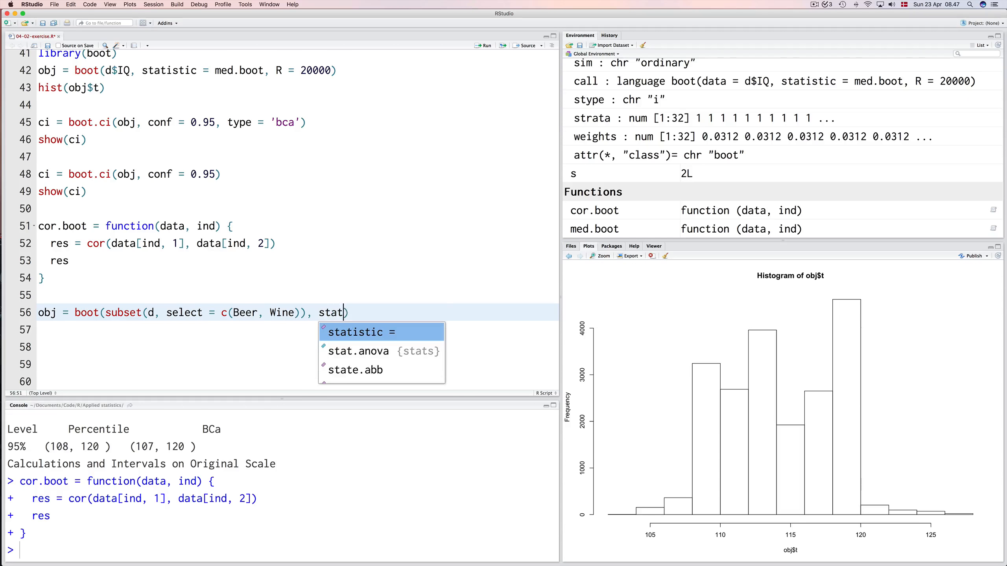
{"action": "type", "text": "cor.boot"}
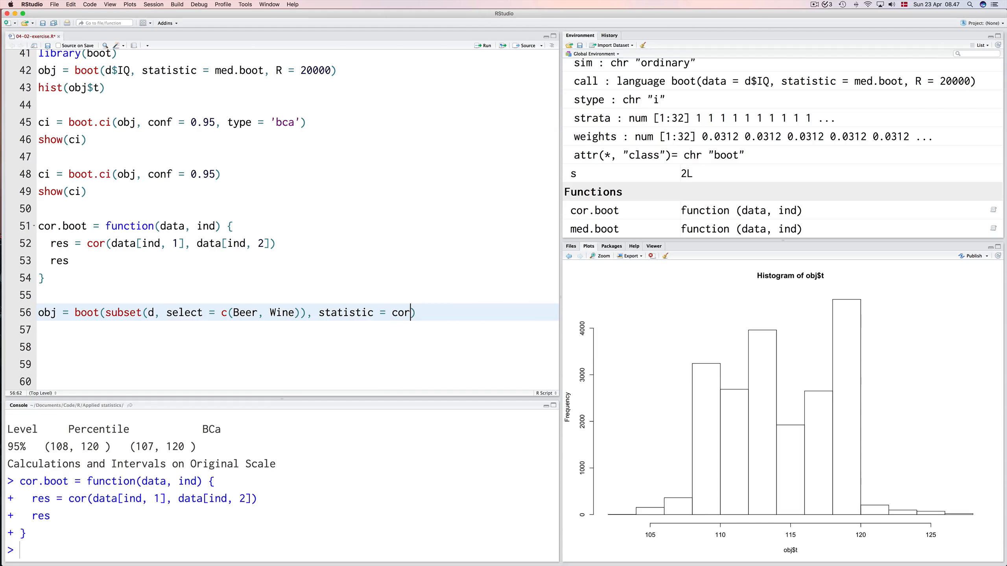
{"action": "type", "text": ", R = 10000"}
Complete the boot call on line 56 with statistic = cor.boot and R = 10000.
{"action": "key", "text": "Right"}
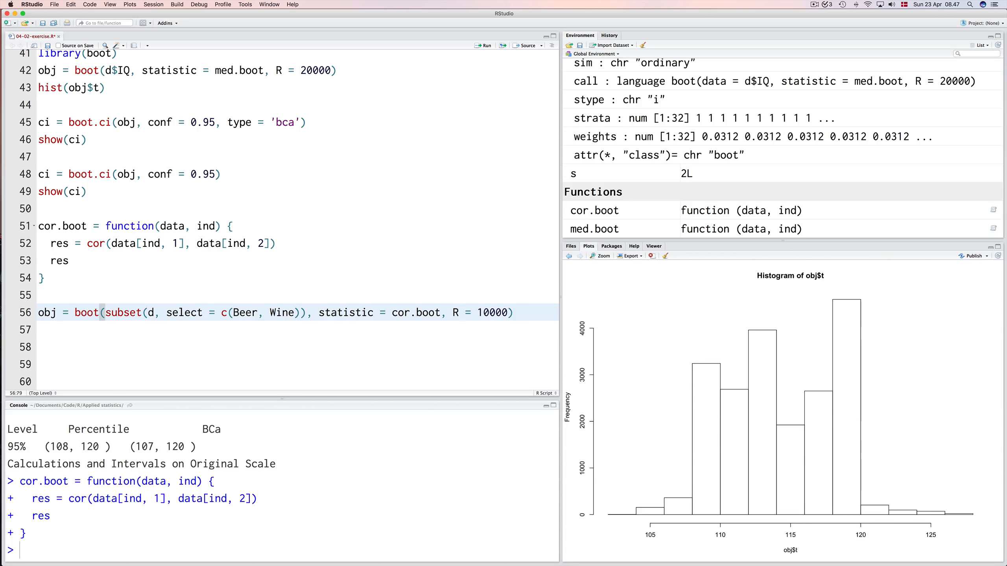
Add the argument method = 'spearman' to the cor call inside cor.boot.
{"action": "left_click", "coordinate": [344, 243]}
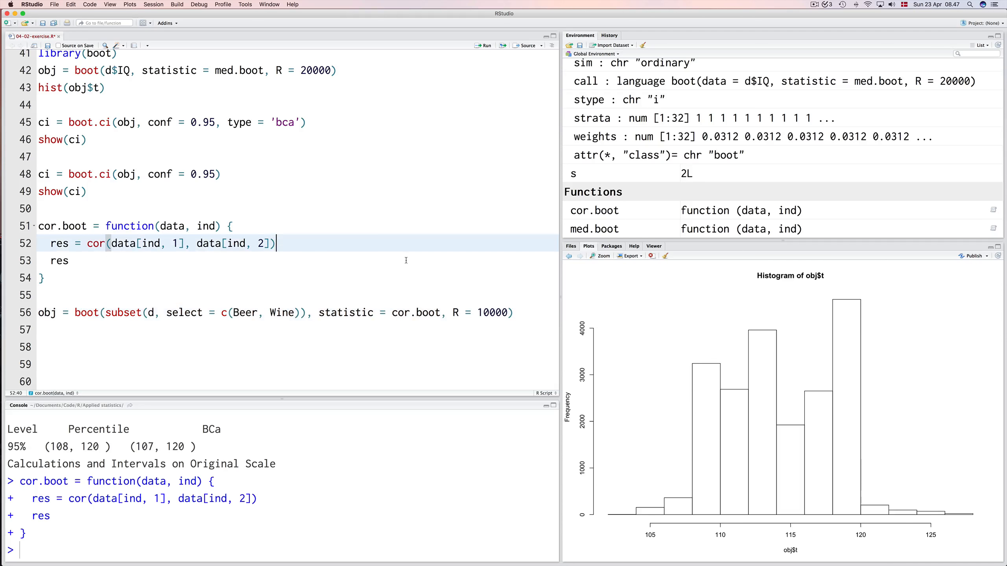
{"action": "key", "text": "Left"}
{"action": "type", "text": ", method = "}
{"action": "type", "text": "'spearman"}
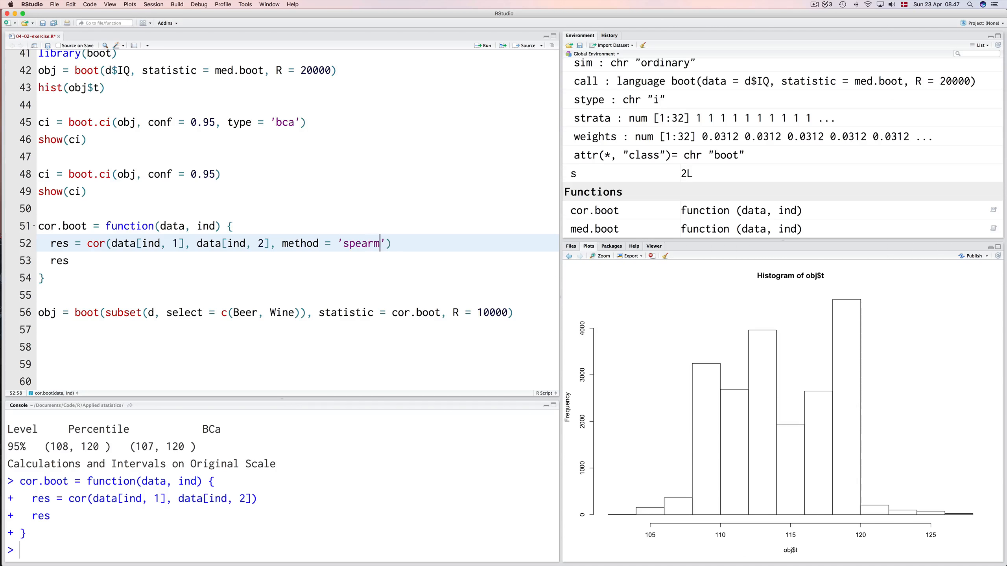
Run the boot call for Beer and Wine on line 56.
{"action": "key", "text": "Down"}
{"action": "key", "text": "Down"}
{"action": "key", "text": "Down"}
{"action": "key", "text": "Down"}
{"action": "key", "text": "Down"}
{"action": "key", "text": "Down"}
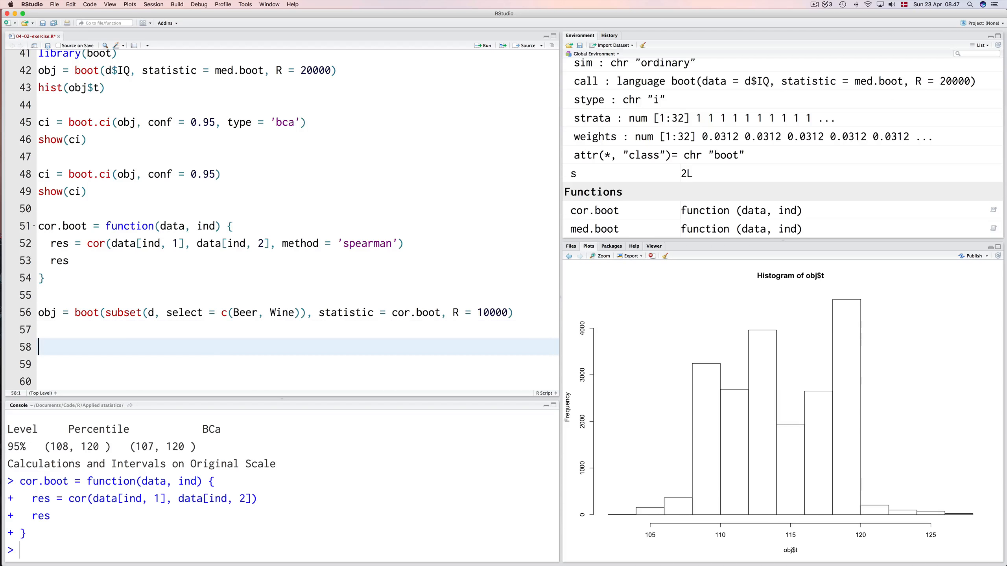
{"action": "key", "text": "Up"}
{"action": "key", "text": "Up"}
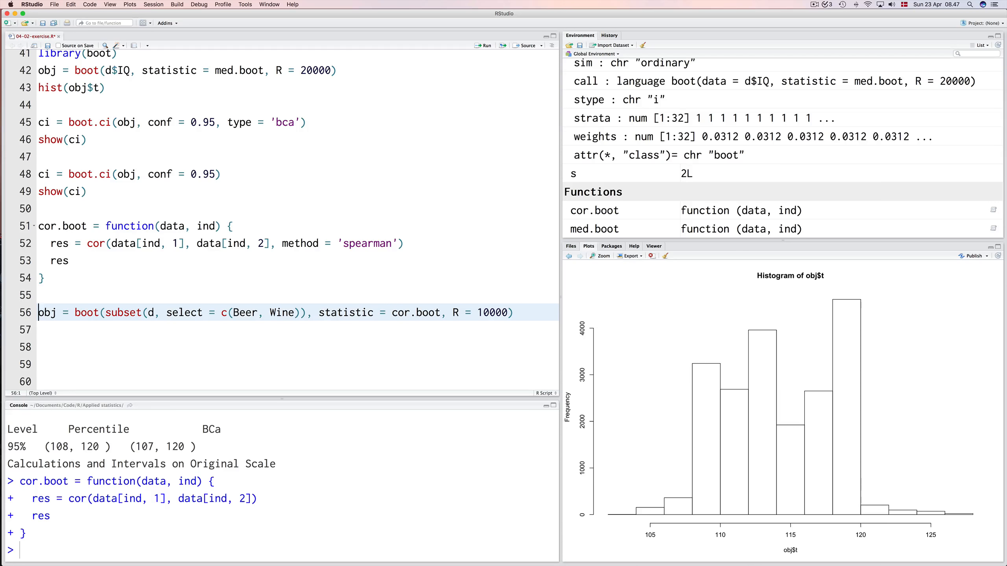
{"action": "key", "text": "Down"}
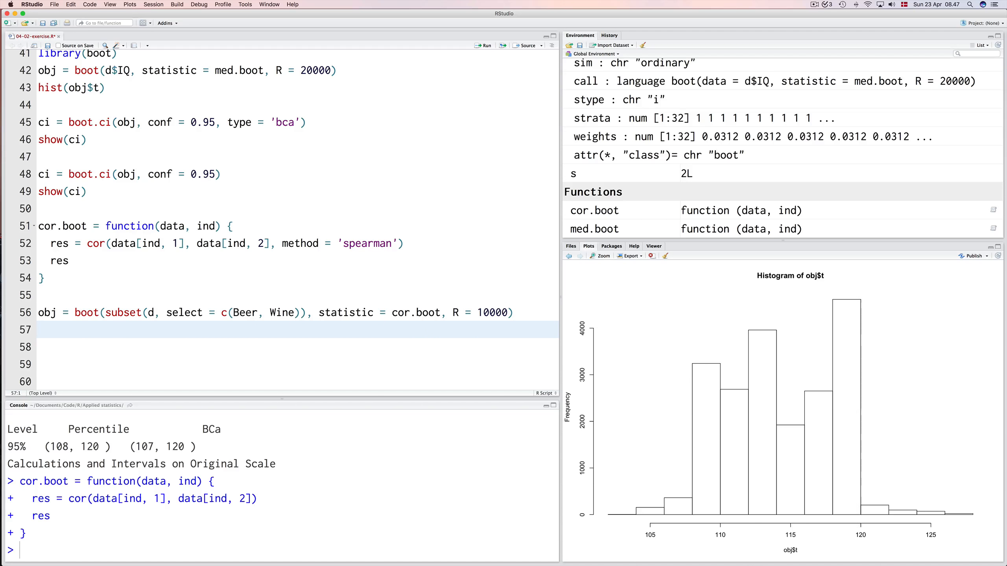
{"action": "key", "text": "Up"}
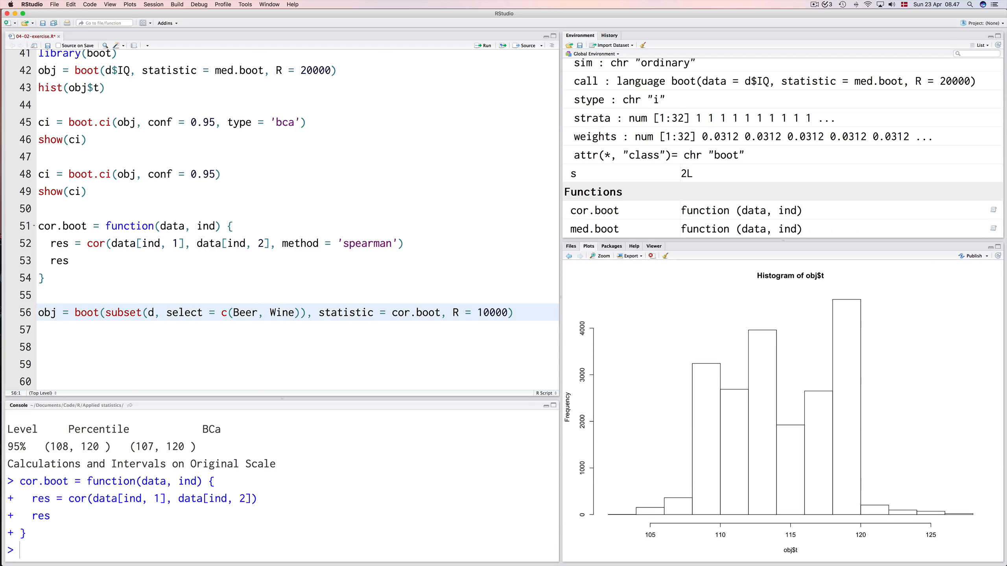
{"action": "key", "text": "ctrl+Return"}
Add hist(obj$t) on line 57 and run it to plot the bootstrapped correlations.
{"action": "key", "text": "Up"}
{"action": "key", "text": "Up"}
{"action": "key", "text": "Up"}
{"action": "key", "text": "Up"}
{"action": "key", "text": "Up"}
{"action": "key", "text": "Up"}
{"action": "key", "text": "Up"}
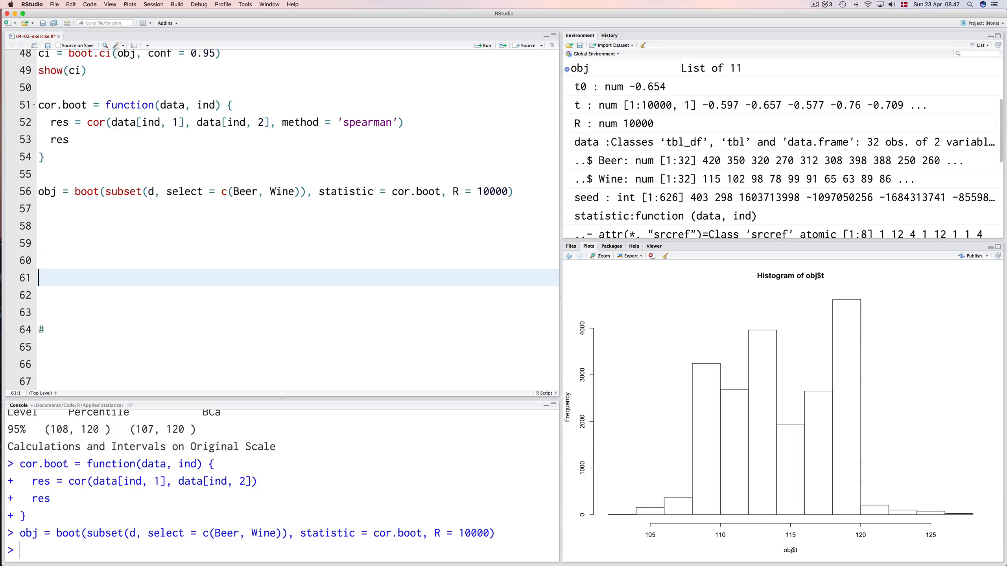
{"action": "key", "text": "Up"}
{"action": "key", "text": "Down"}
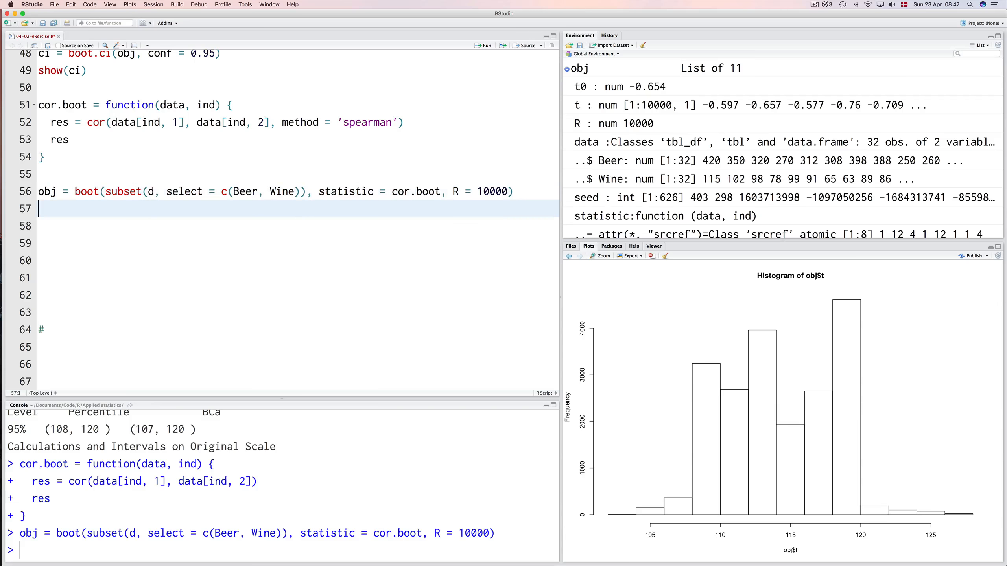
{"action": "type", "text": "hist(/obj$"}
{"action": "key", "text": "BackSpace"}
{"action": "key", "text": "BackSpace"}
{"action": "key", "text": "BackSpace"}
{"action": "key", "text": "BackSpace"}
{"action": "key", "text": "BackSpace"}
{"action": "type", "text": "obj$t"}
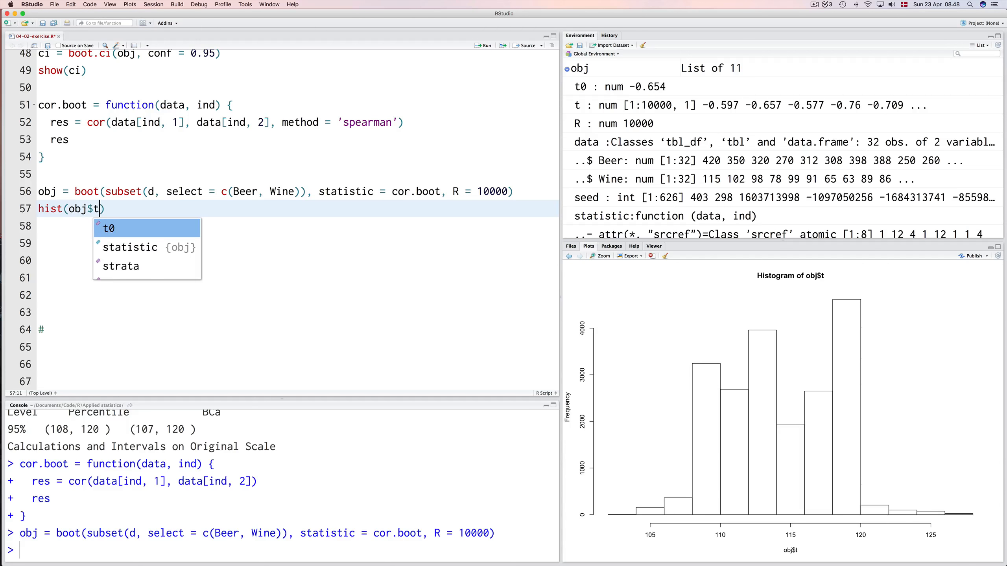
{"action": "key", "text": "super+Return"}
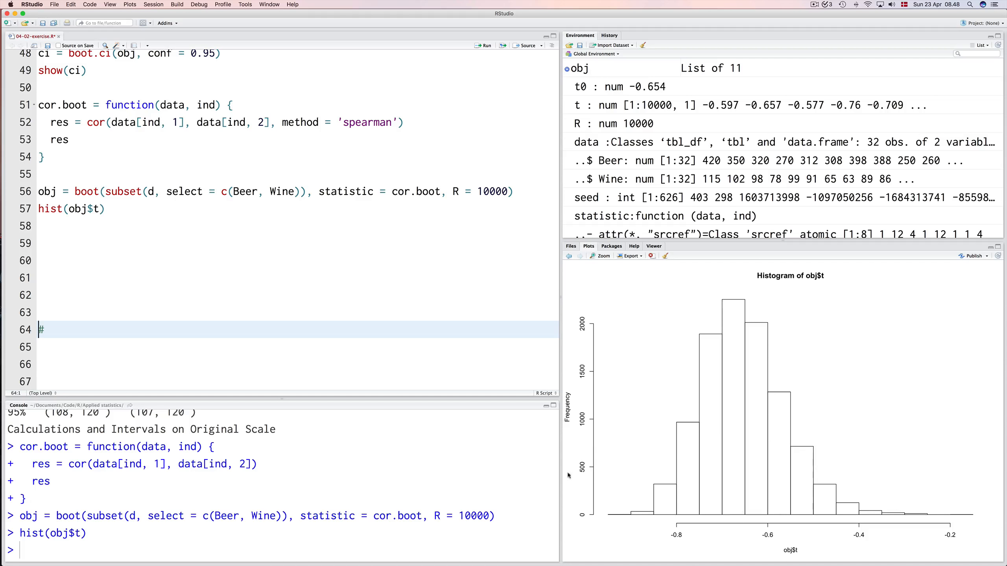
Write ci = boot.ci(obj, conf = 0.95, type = 'bca') on line 59, leaving line 58 blank.
{"action": "left_click", "coordinate": [139, 229]}
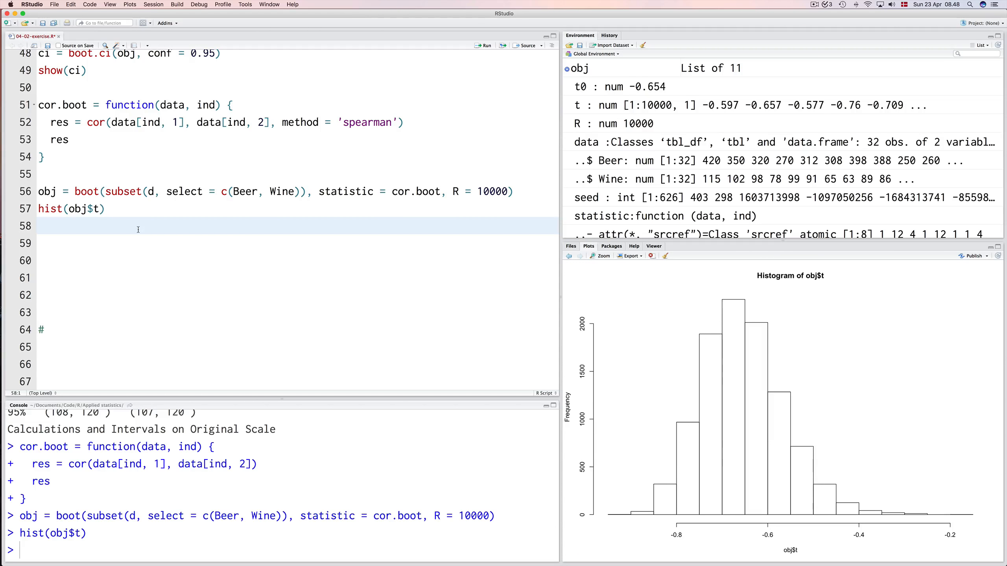
{"action": "key", "text": "Return"}
{"action": "type", "text": "ci = "}
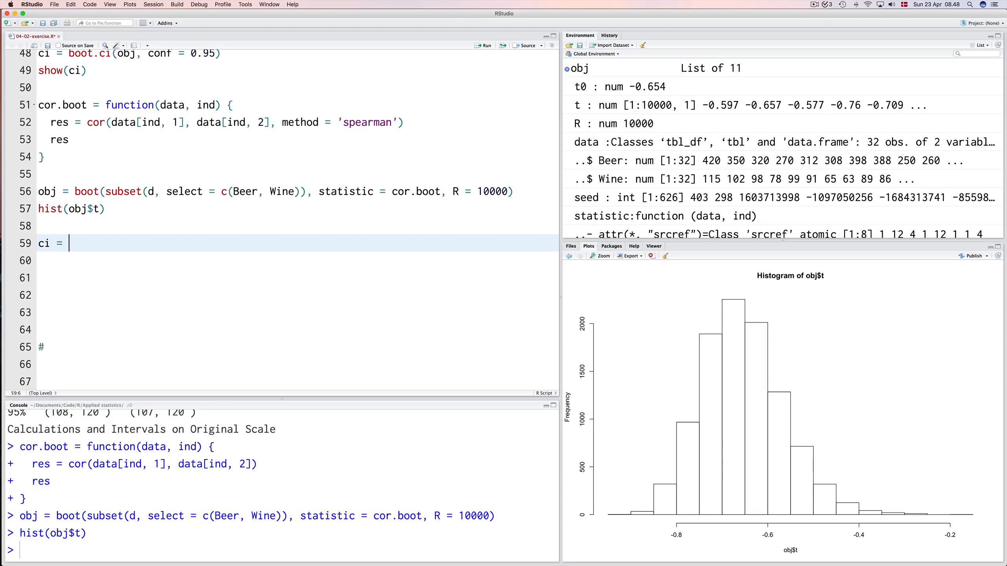
{"action": "type", "text": "boot"}
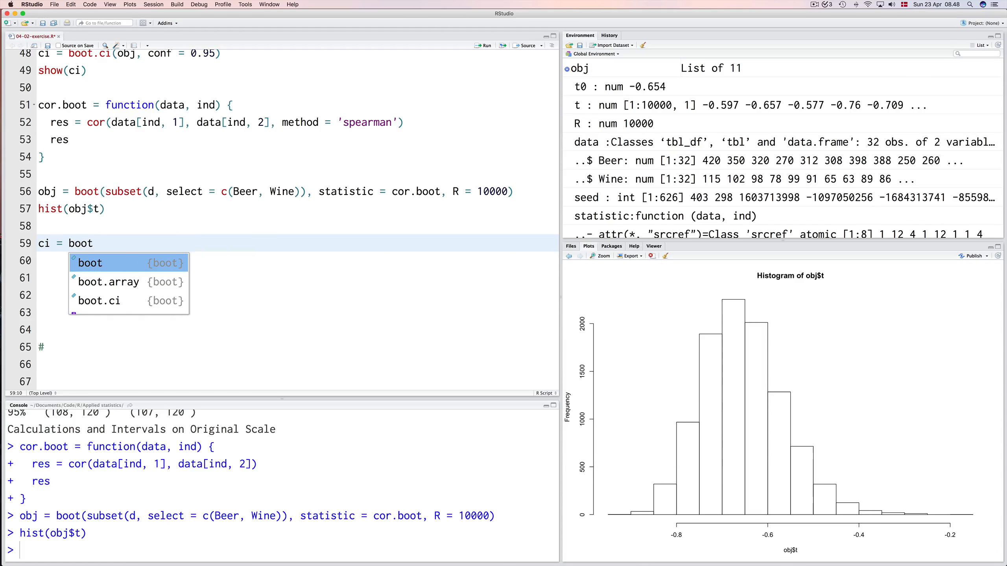
{"action": "type", "text": ".ci(o"}
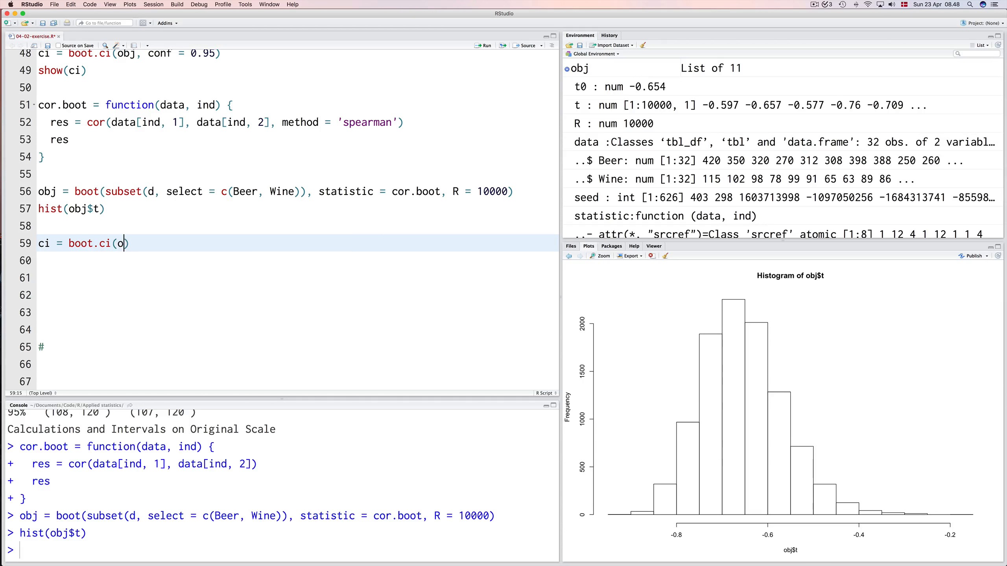
{"action": "type", "text": "bj, conf = 0.95, type = '"}
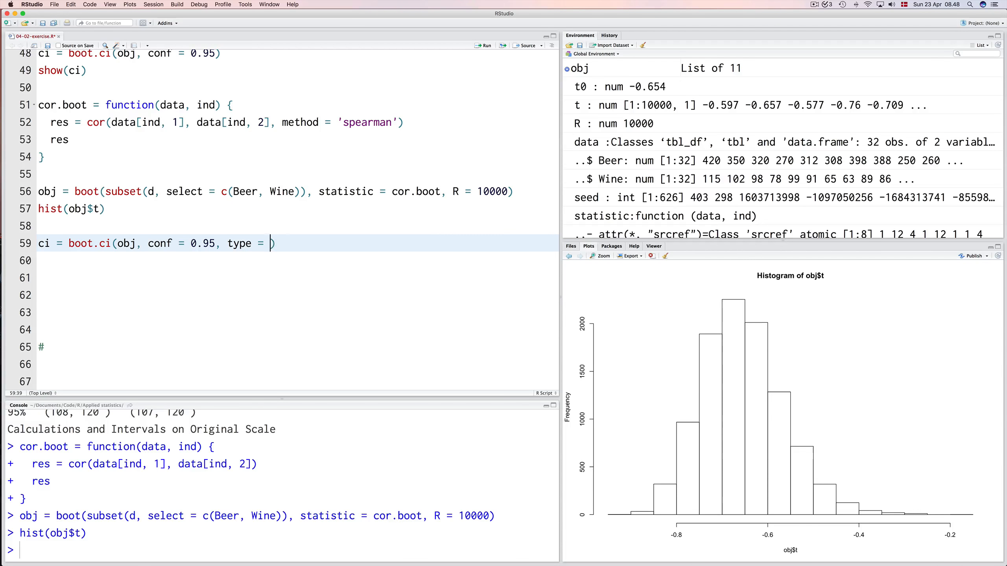
{"action": "type", "text": "bca')"}
Add show(ci) on line 60 and run lines 59 and 60.
{"action": "key", "text": "Return"}
{"action": "type", "text": "shiw"}
{"action": "key", "text": "BackSpace"}
{"action": "key", "text": "BackSpace"}
{"action": "type", "text": "ow"}
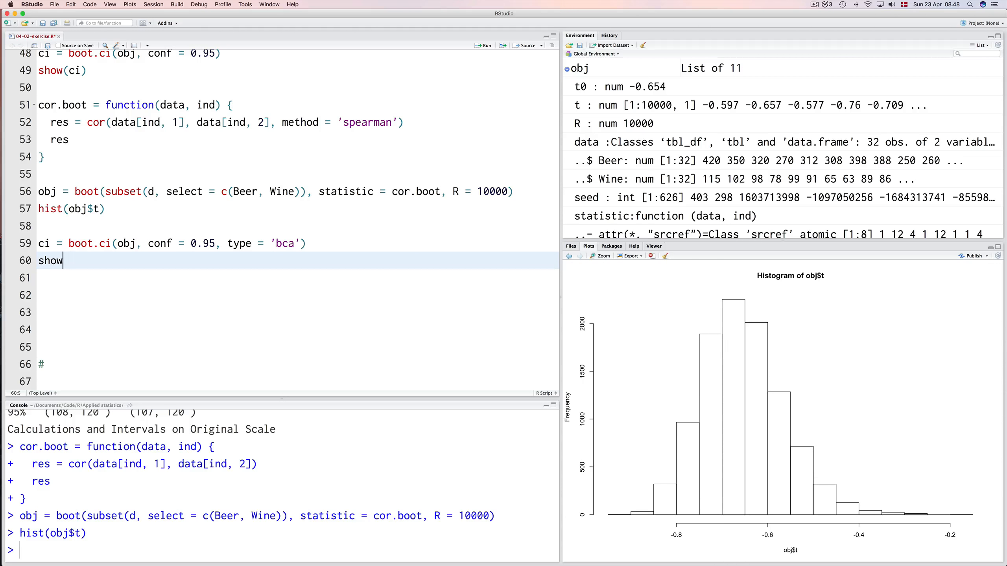
{"action": "type", "text": "(ci"}
{"action": "key", "text": "Up"}
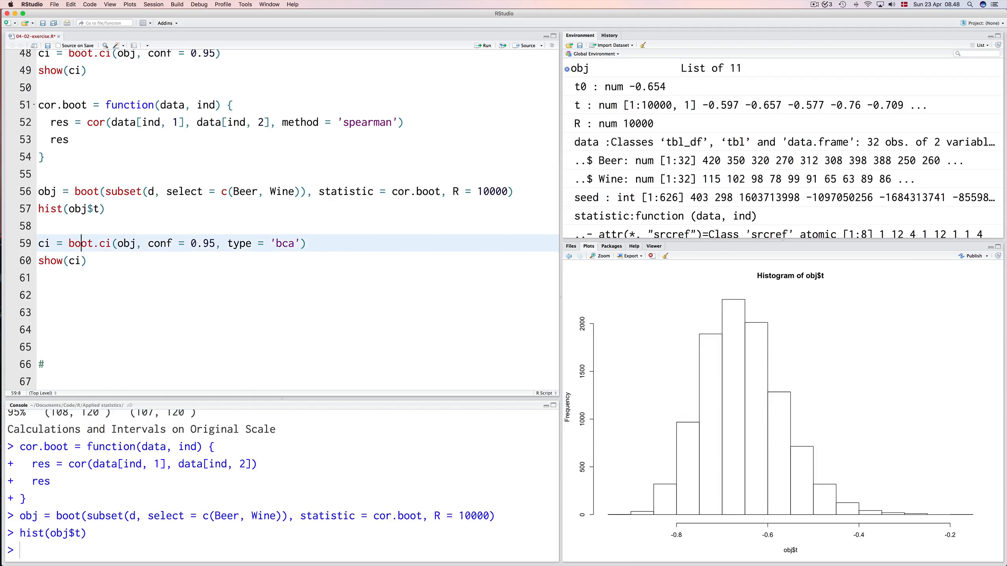
{"action": "key", "text": "super+Return"}
{"action": "key", "text": "super+Return"}
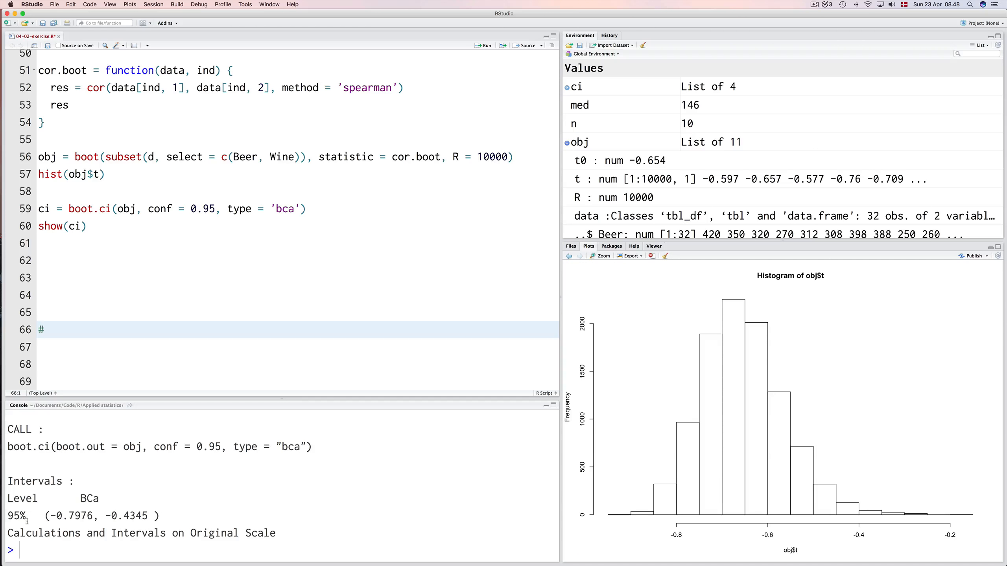